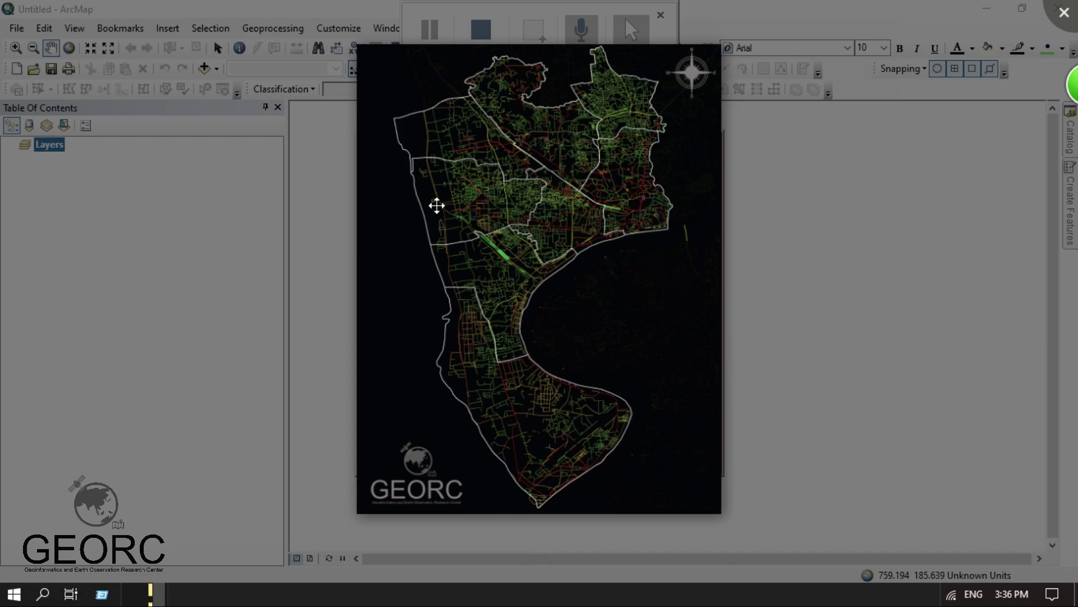
Minimise the reference road network image, the ArcMap window and the Shapfiles folder window.
double_click(480, 230)
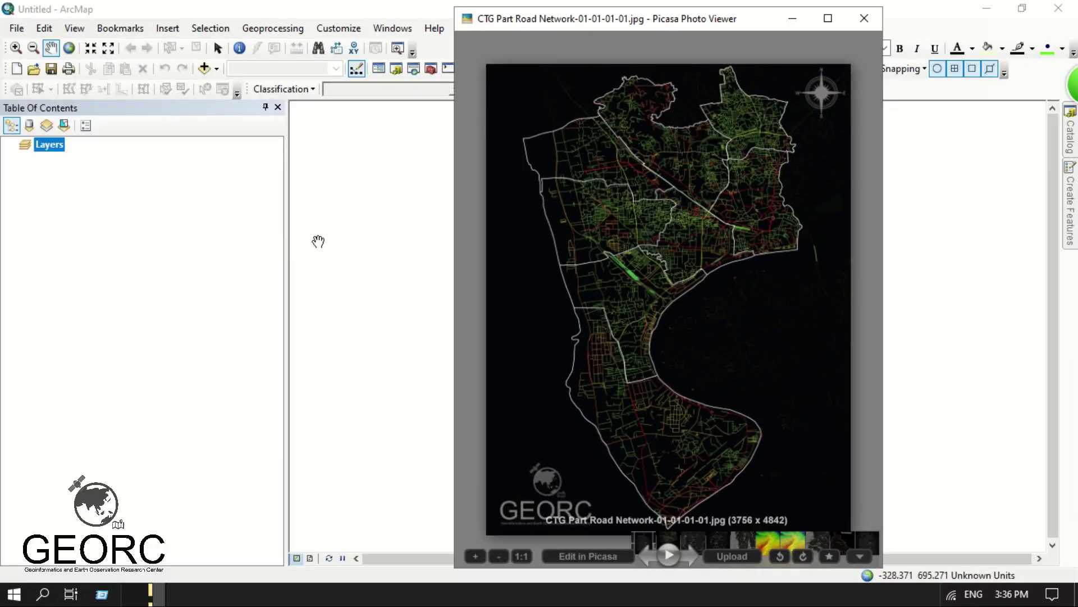
click(792, 19)
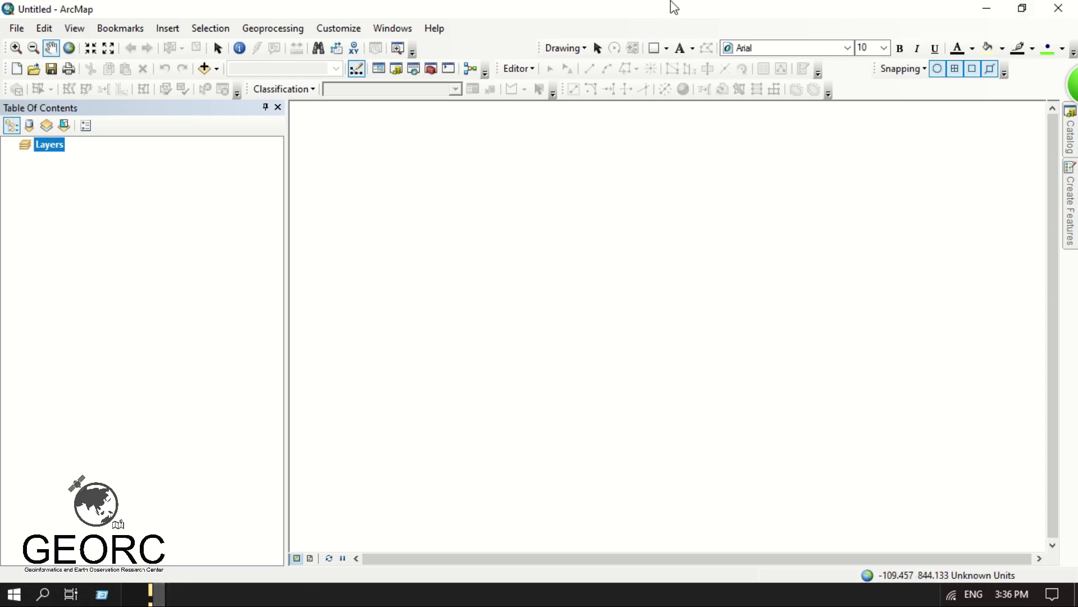
click(987, 8)
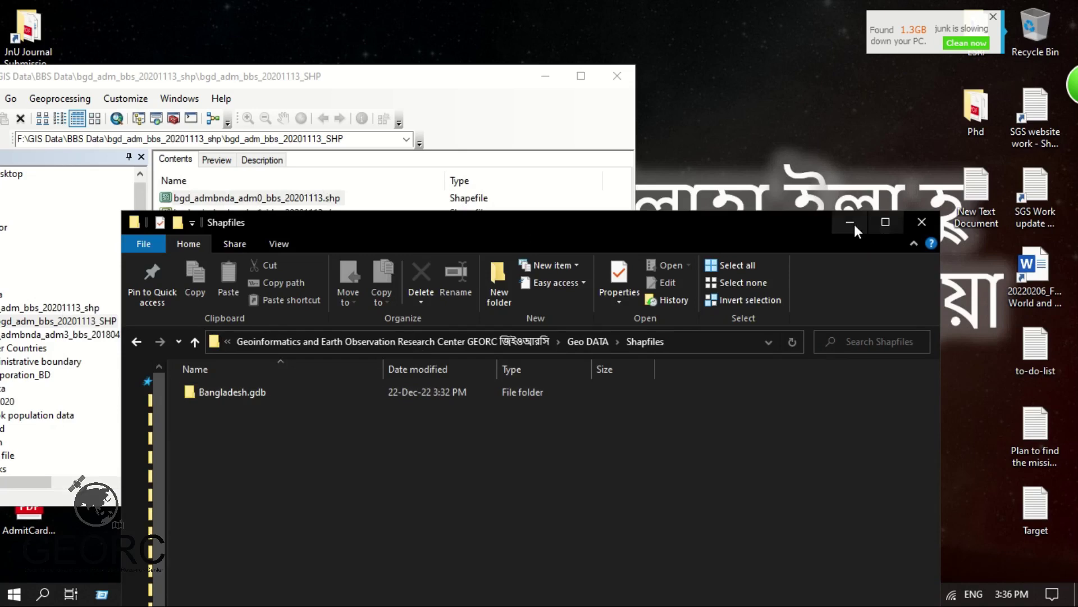
click(850, 222)
Switch to ArcCatalog and select the bgd_admbnda_adm3_bbs_20180410 shapefile in the bgd_adm_bbs_20201113_SHP folder.
double_click(390, 84)
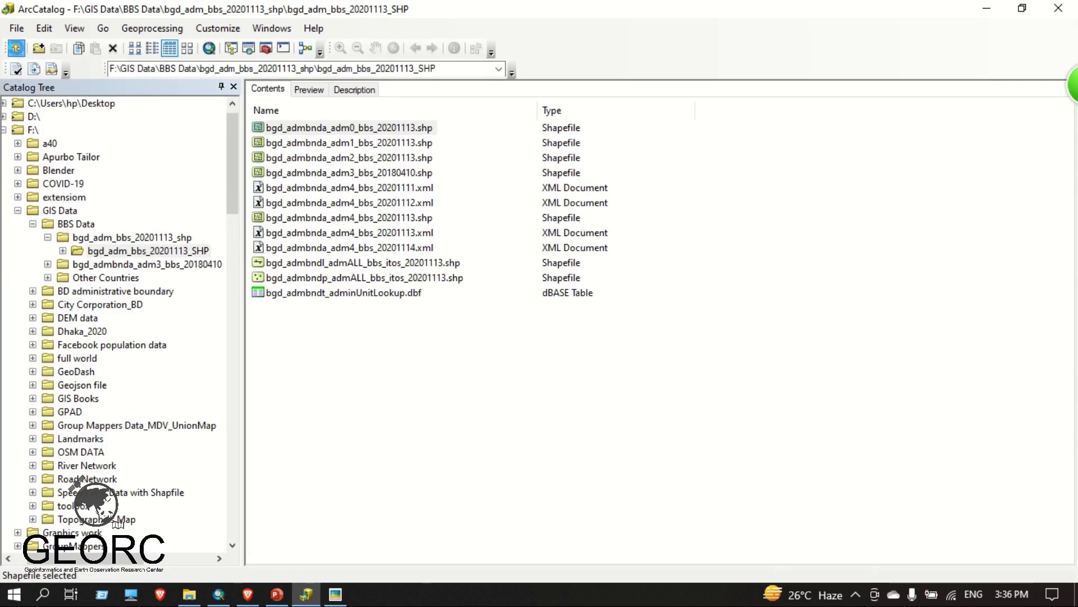
click(16, 48)
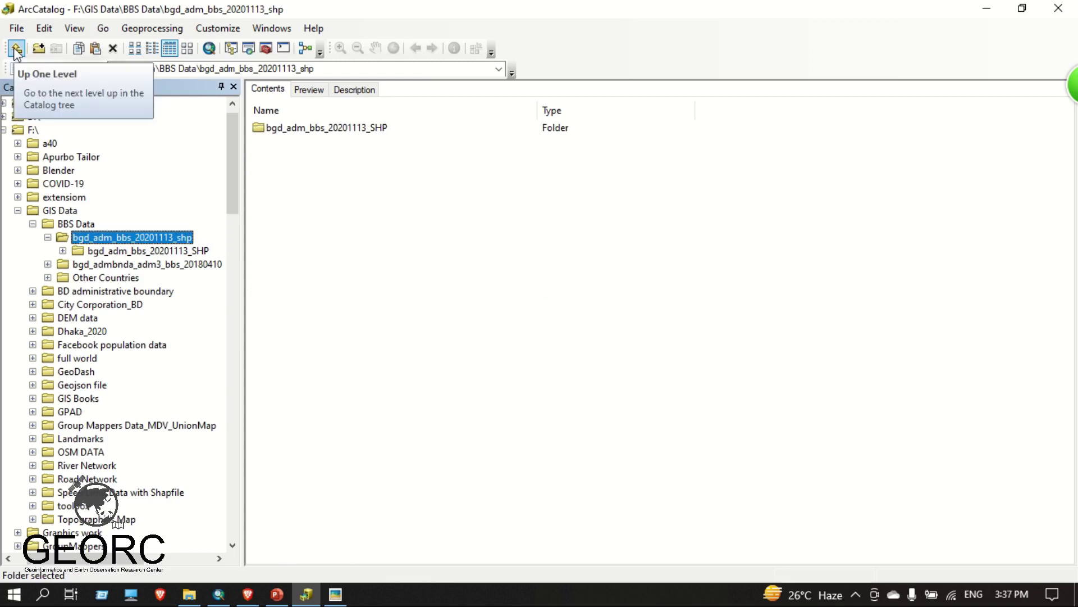
double_click(315, 128)
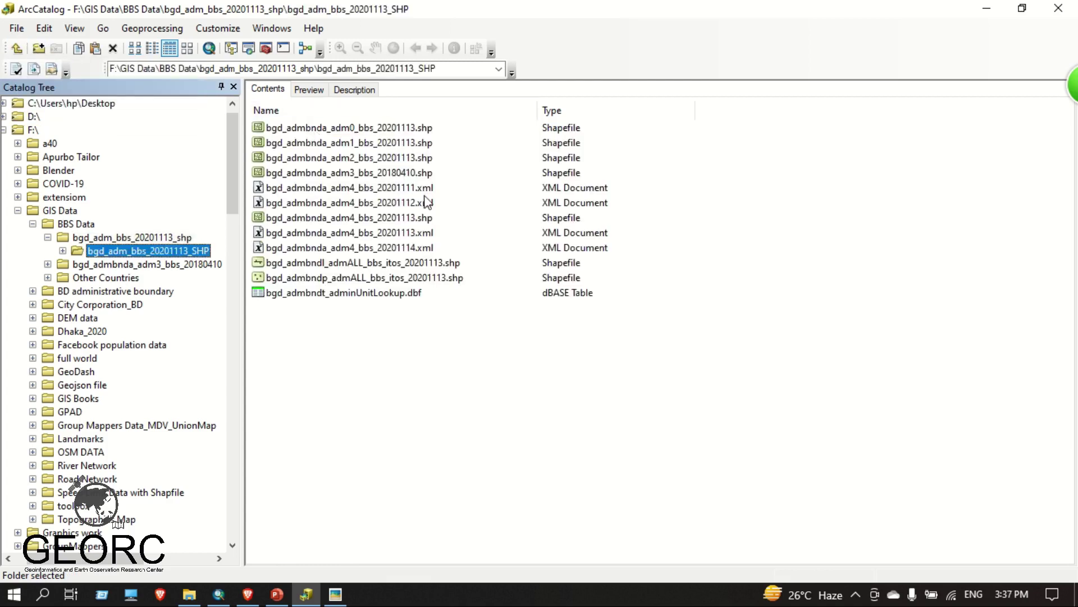
click(357, 174)
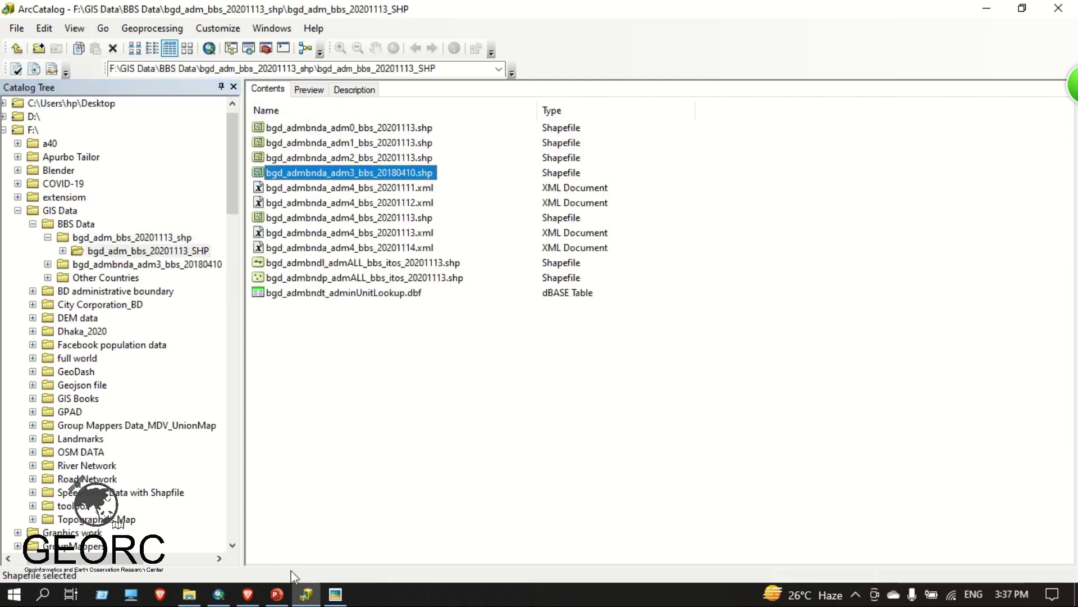
Try to add the bgd_admbnda_adm3_bbs_20180410 shapefile from the full-screen ArcCatalog window to the ArcMap map.
click(218, 593)
drag(460, 5, 734, 90)
drag(300, 173, 643, 359)
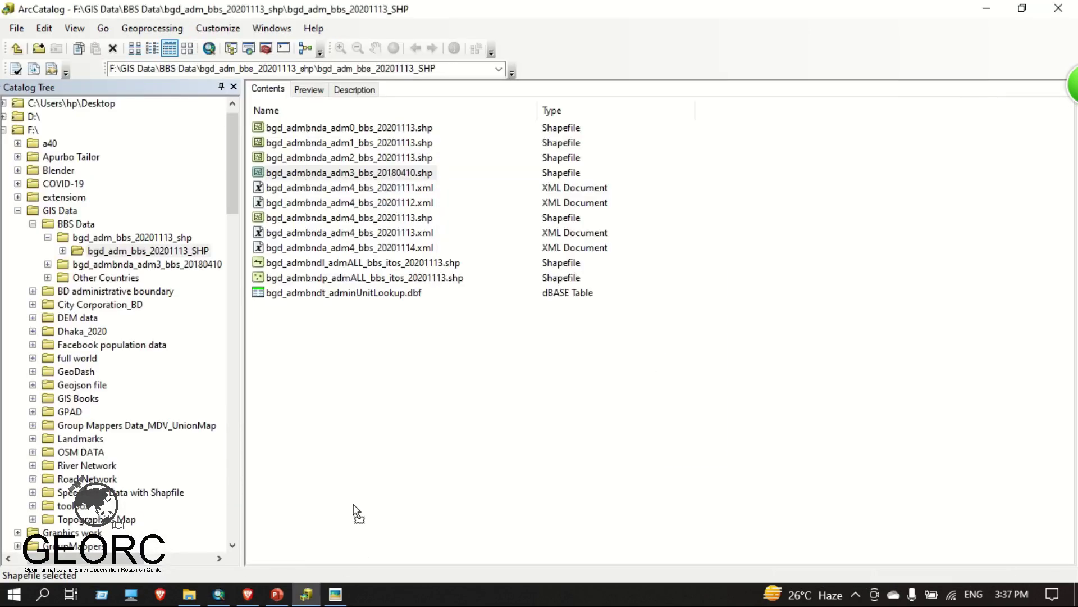
drag(354, 511, 353, 511)
click(652, 356)
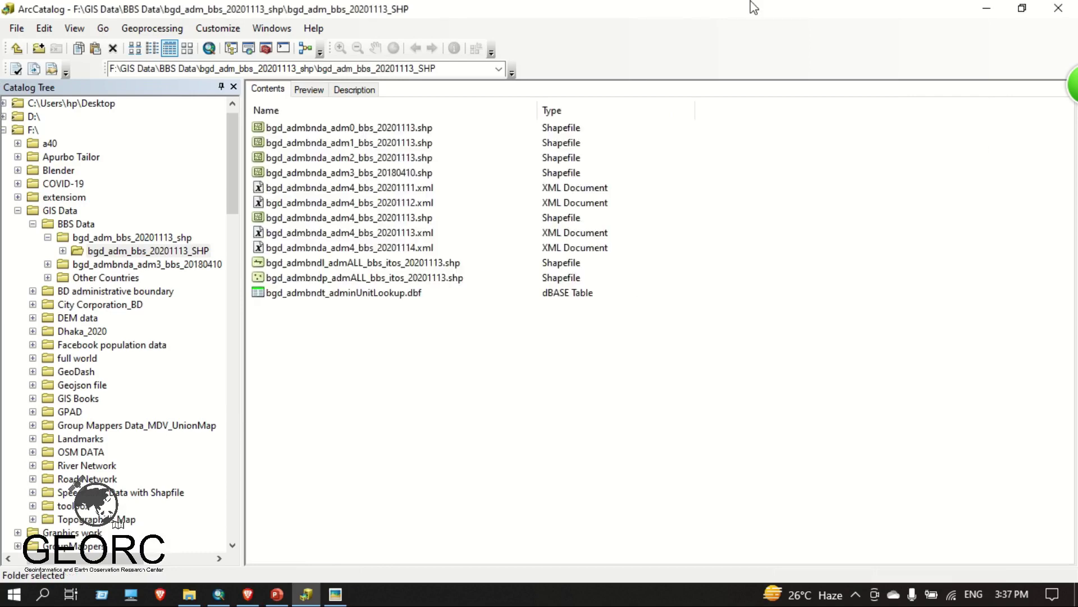
Arrange ArcCatalog and ArcMap side by side and add the bgd_admbnda_adm3_bbs_20180410 shapefile to the map.
key(super+Left)
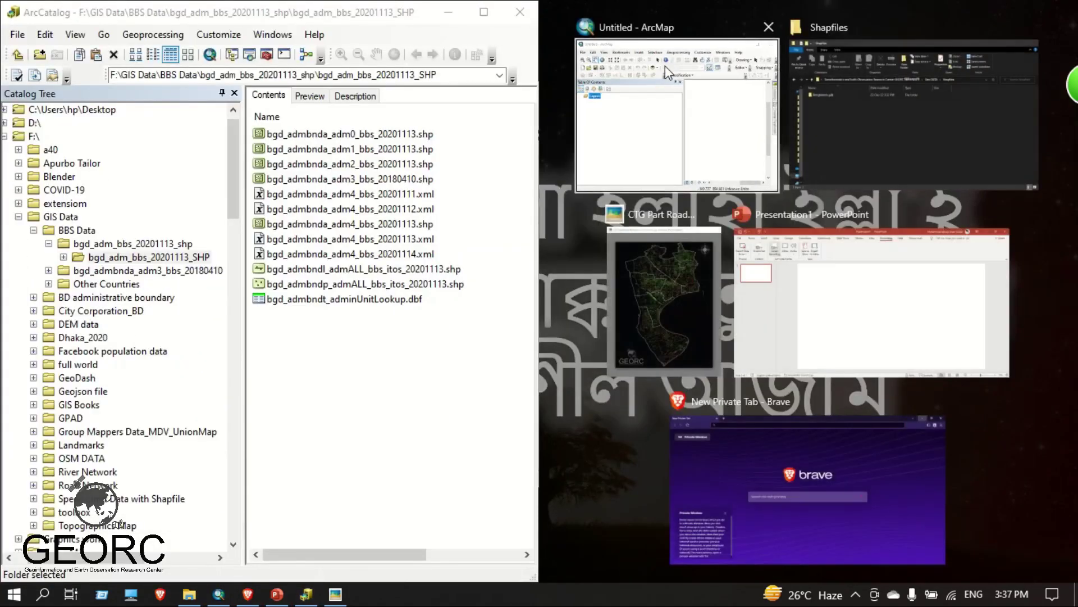
click(665, 66)
drag(303, 180, 944, 331)
scroll(911, 330, up, 2)
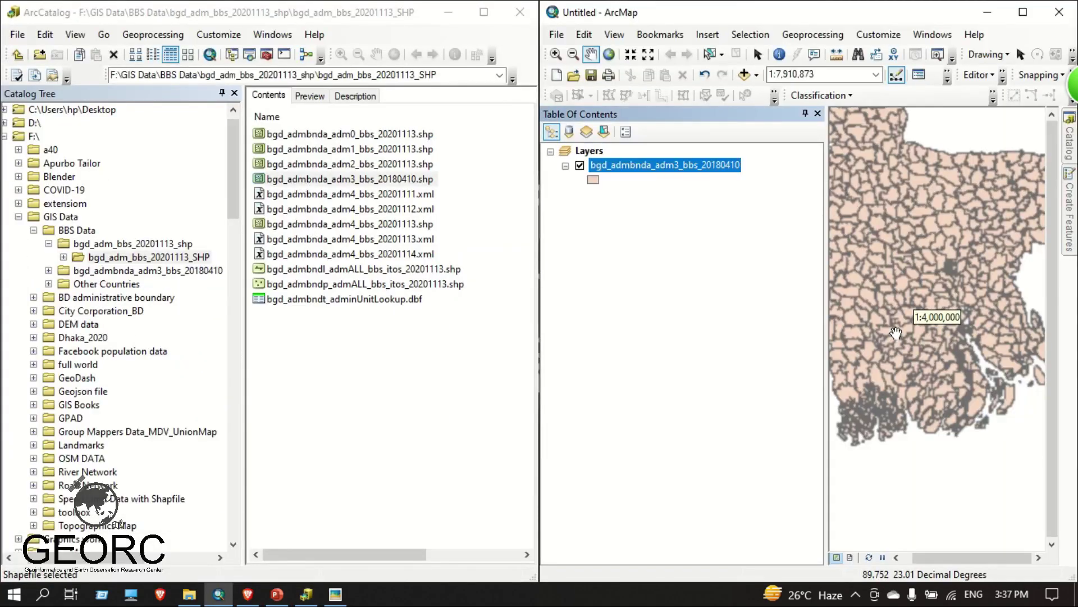
Add osm_roads.shp from the GIS Data\Road Network\OSM ROADS\BD_osm_roads folder to the map beneath the boundary layer.
click(17, 54)
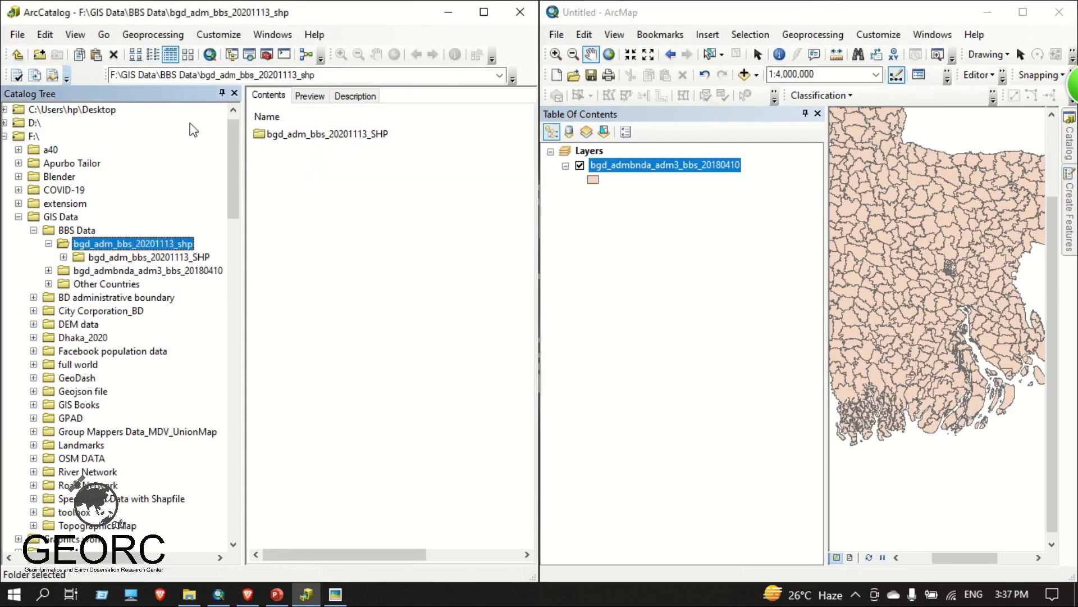
click(18, 55)
click(314, 150)
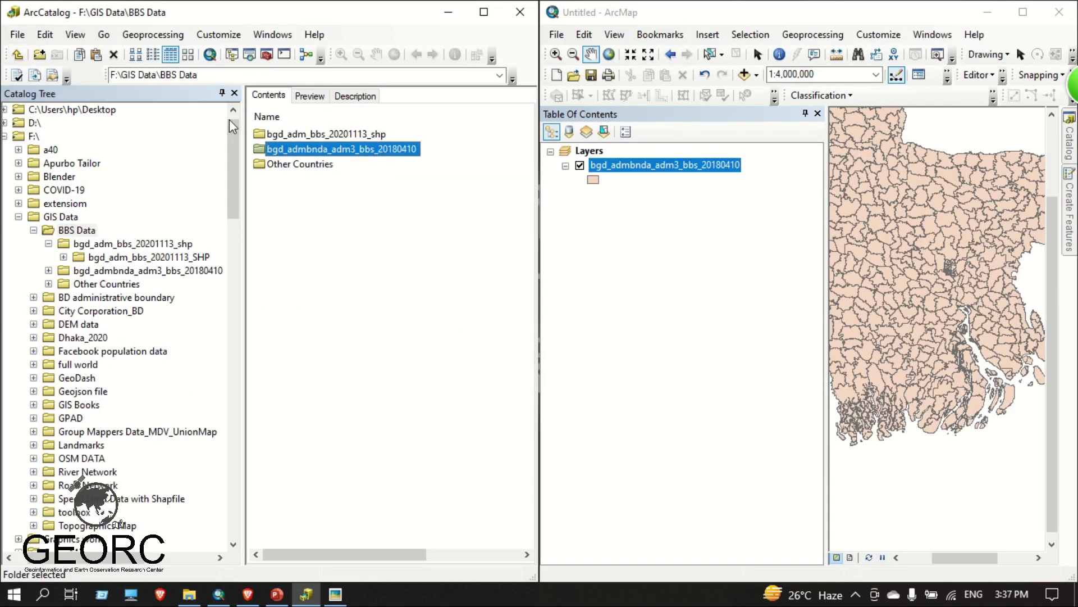
click(17, 54)
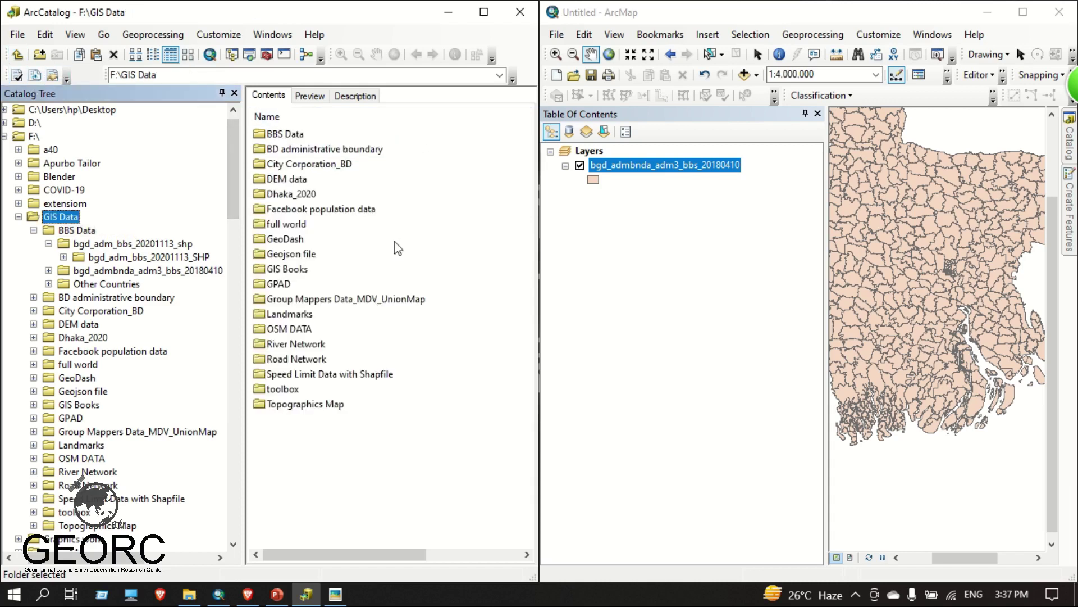
double_click(298, 360)
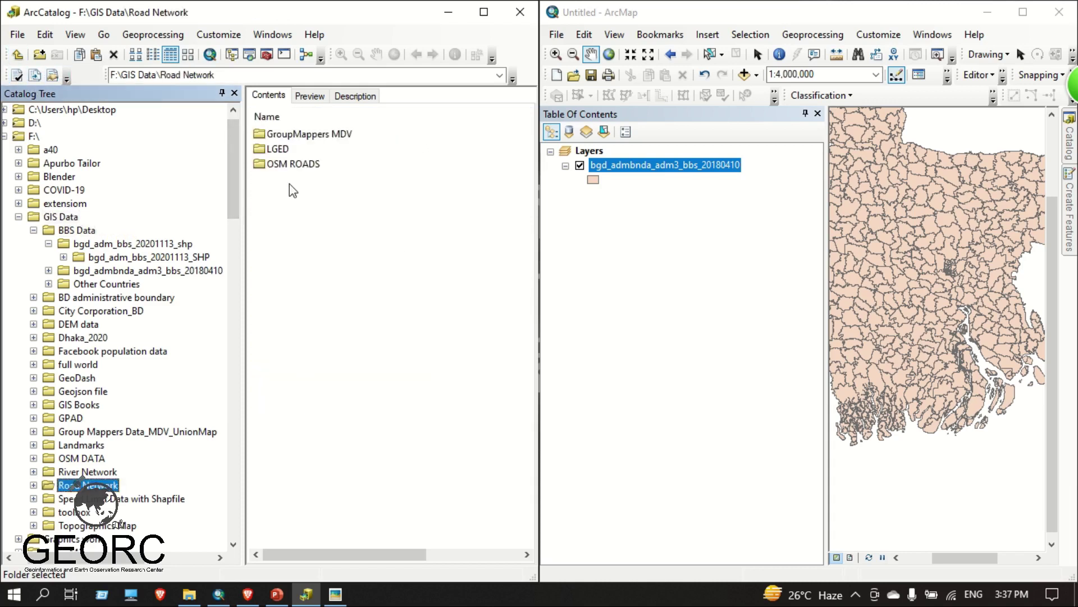
double_click(293, 165)
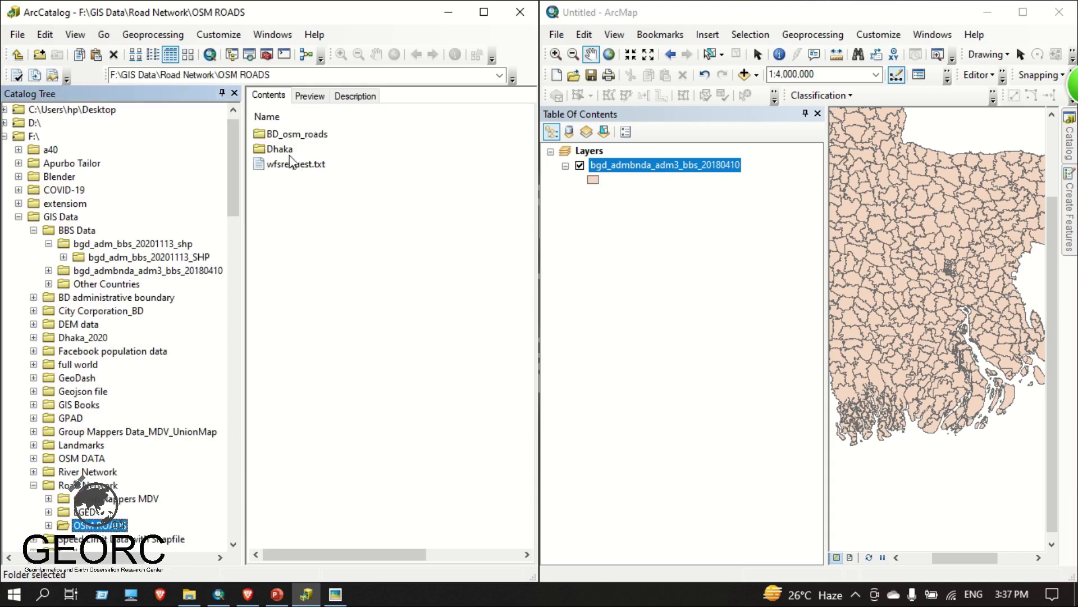
double_click(288, 135)
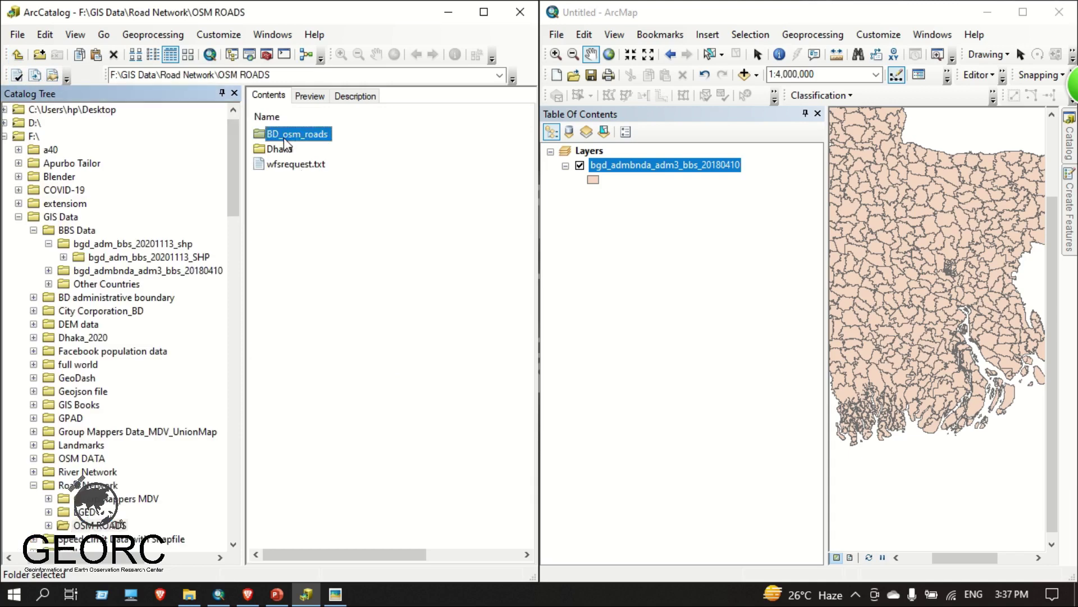
mouse_move(296, 134)
mouse_down()
mouse_move(623, 269)
mouse_move(622, 185)
mouse_up()
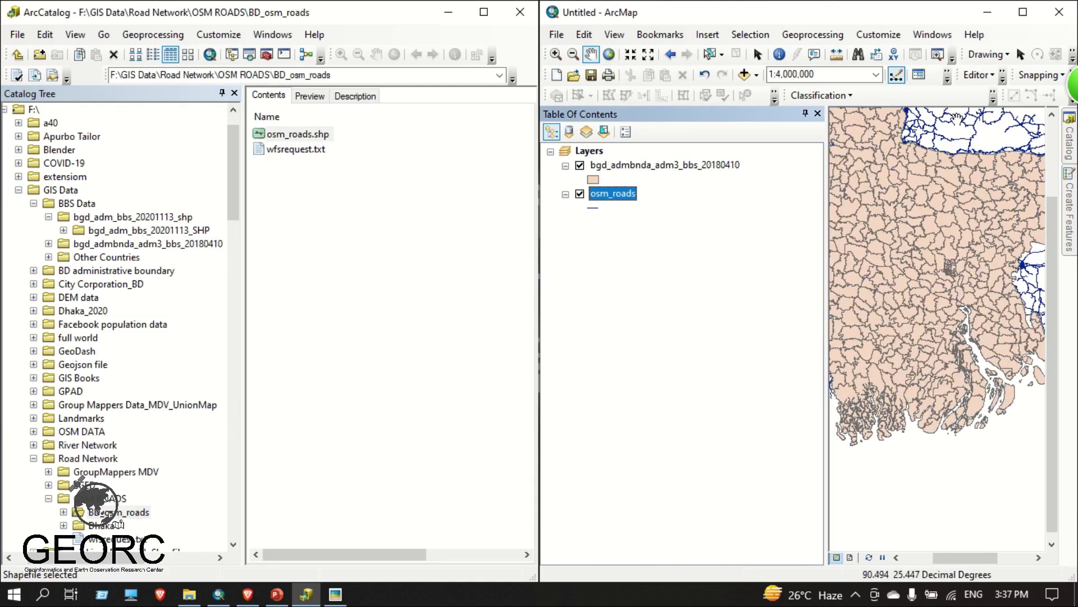
Symbolise the bgd_admbnda_adm3_bbs_20180410 layer with no fill and an Arctic White outline of width 1.
drag(944, 265, 976, 324)
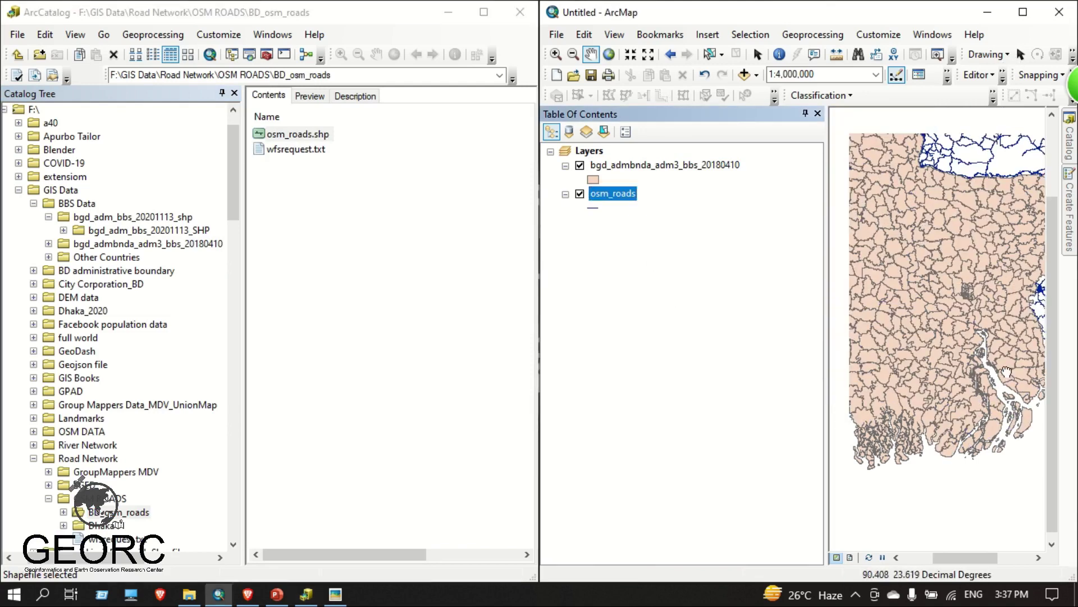
scroll(912, 358, up, 2)
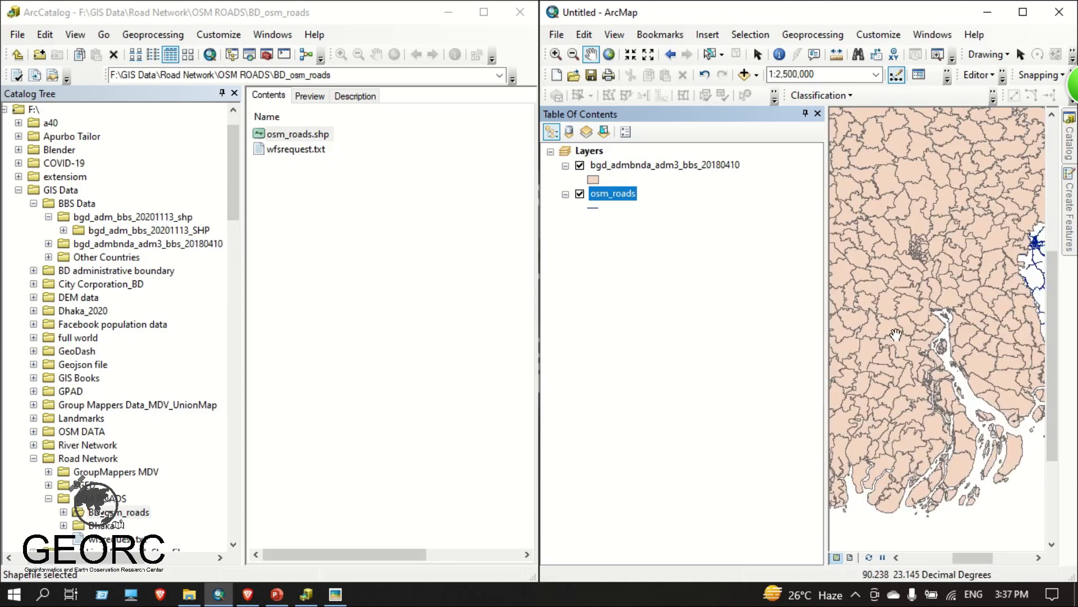
drag(898, 335, 949, 346)
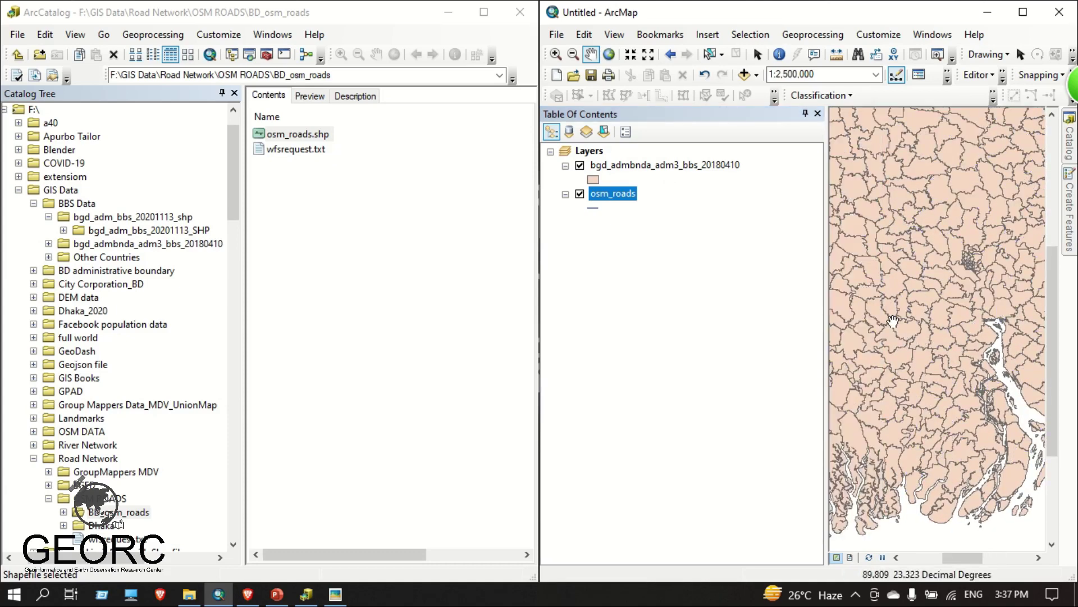
click(596, 180)
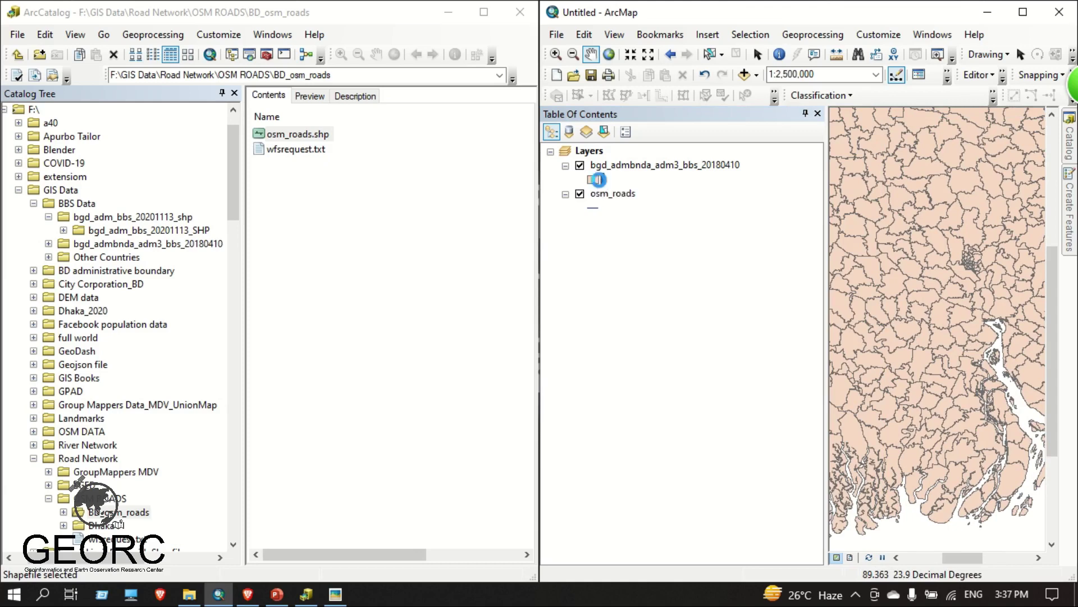
click(421, 308)
click(441, 331)
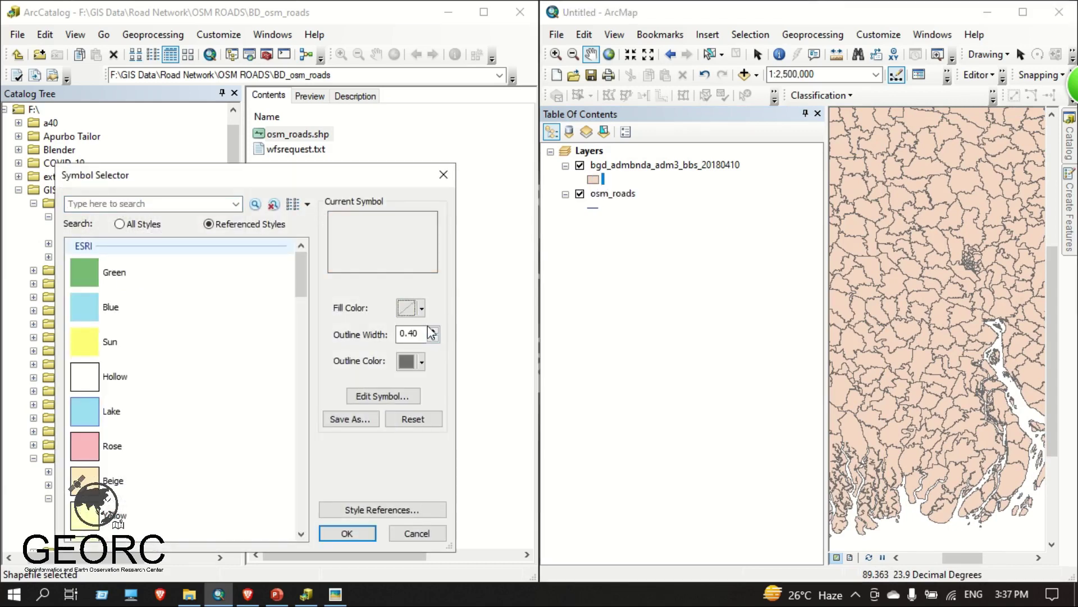
click(421, 362)
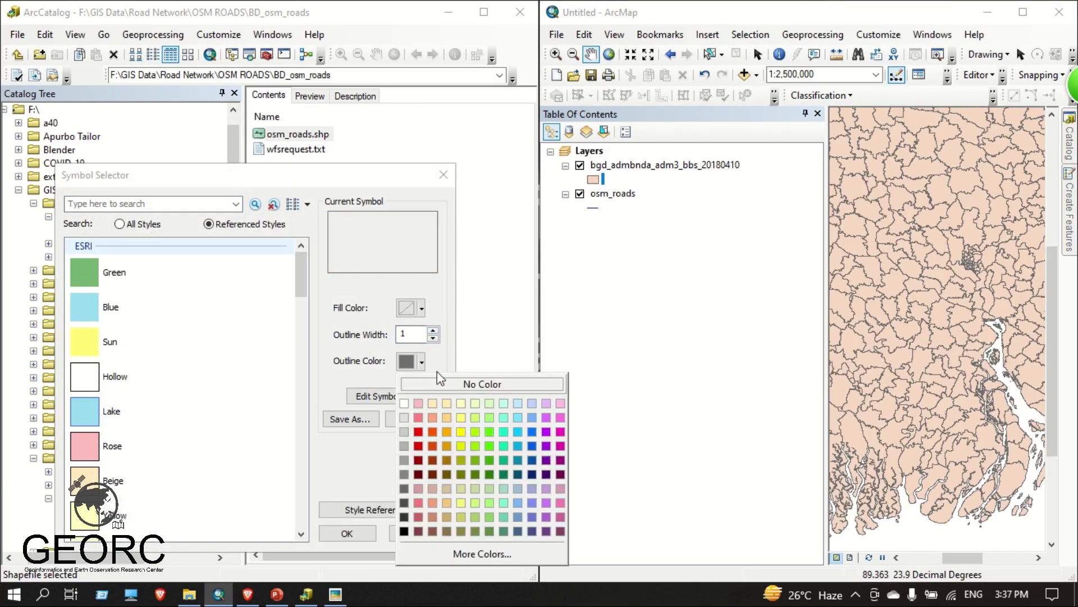
click(403, 315)
click(403, 315)
click(405, 328)
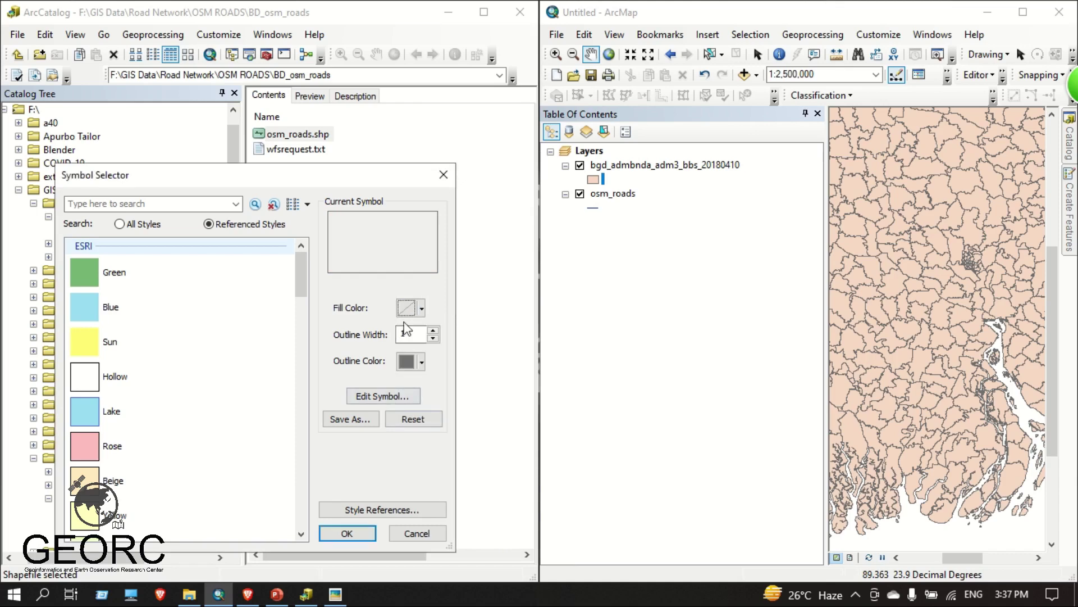
click(420, 362)
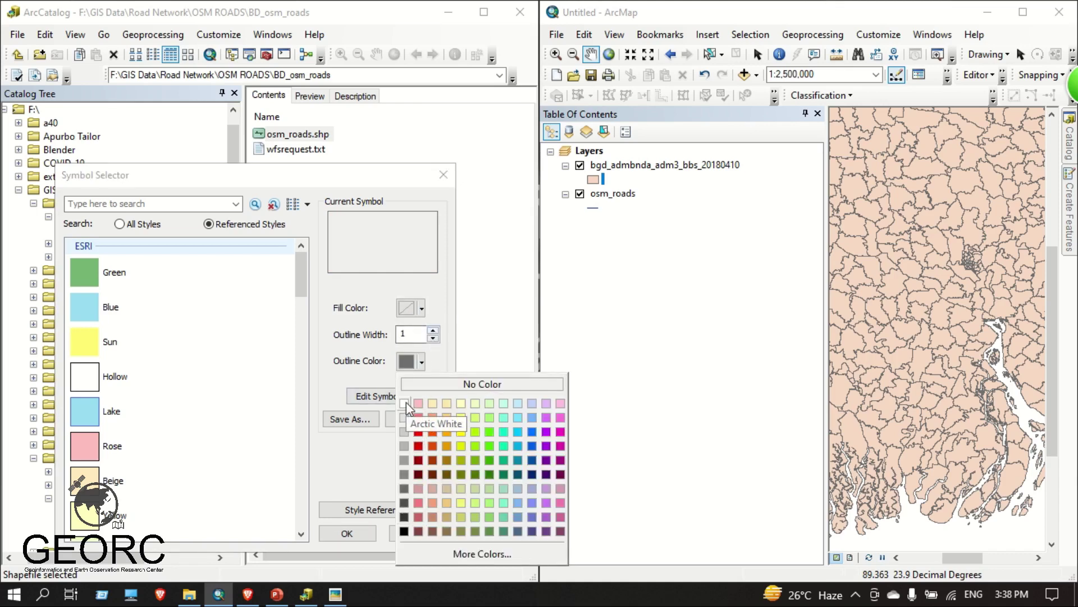
click(404, 403)
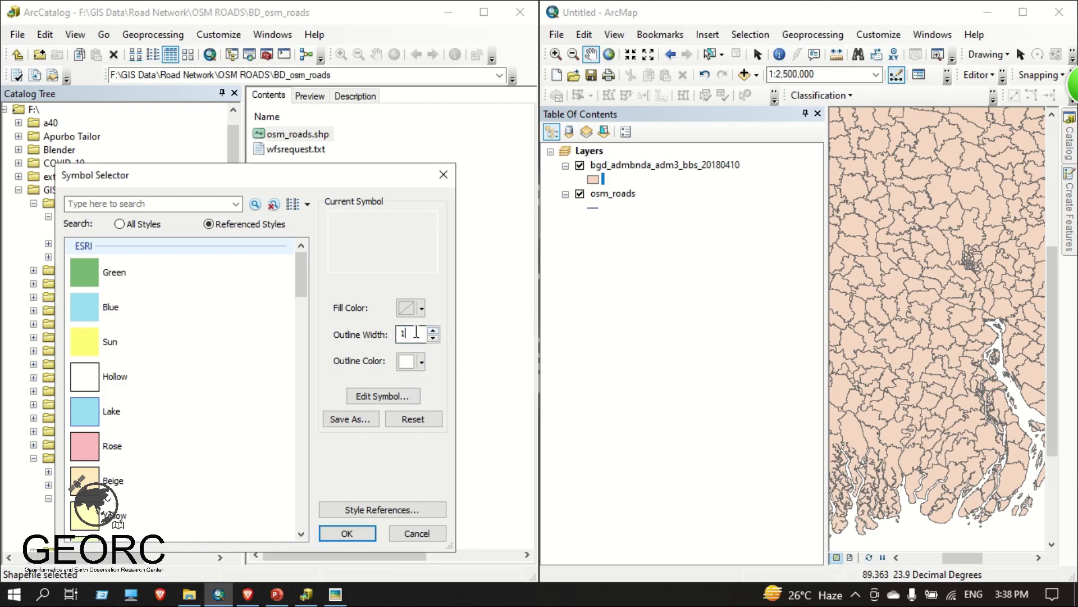
click(347, 533)
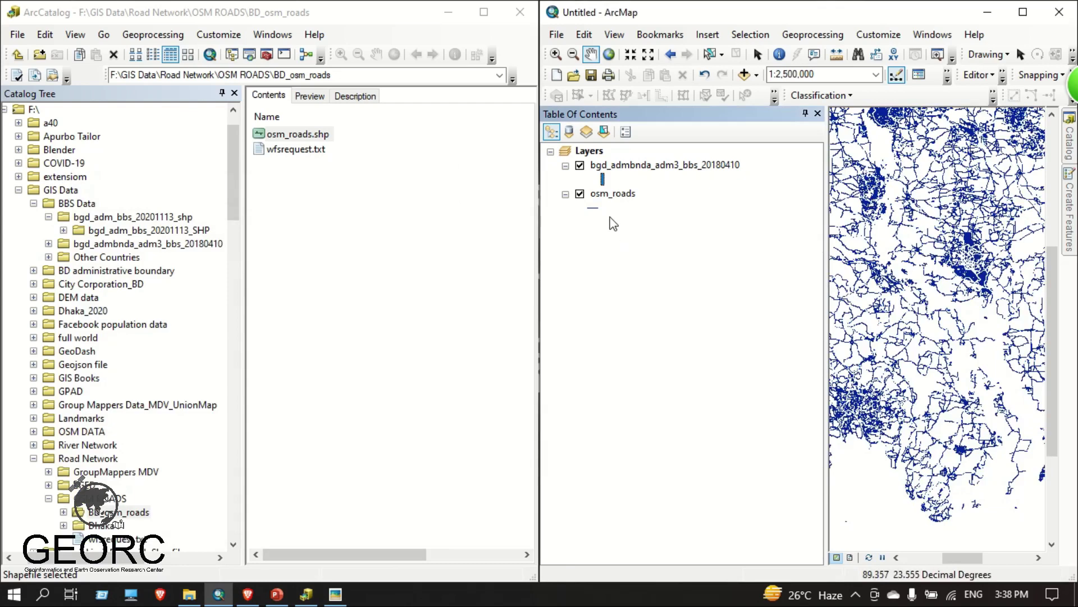
Set the data frame's background to Black and maximise the ArcMap window.
right_click(590, 153)
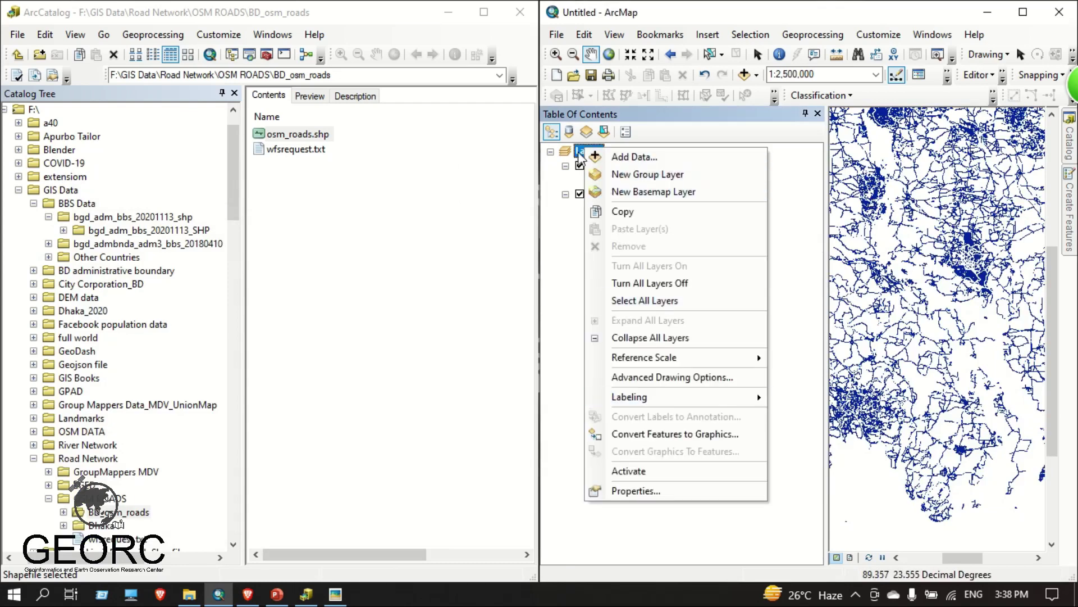
click(636, 490)
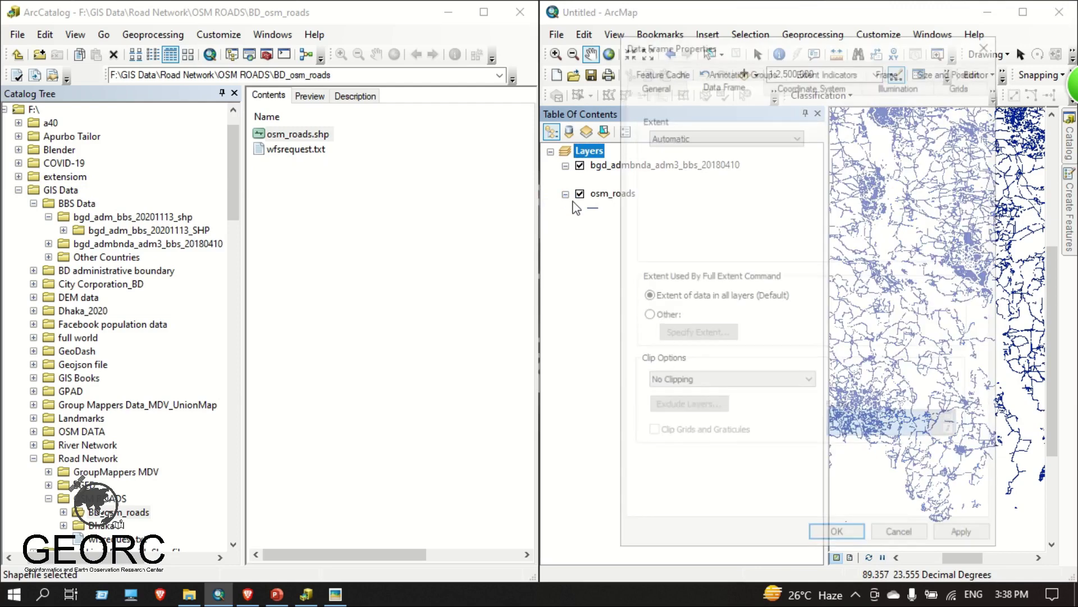
click(889, 70)
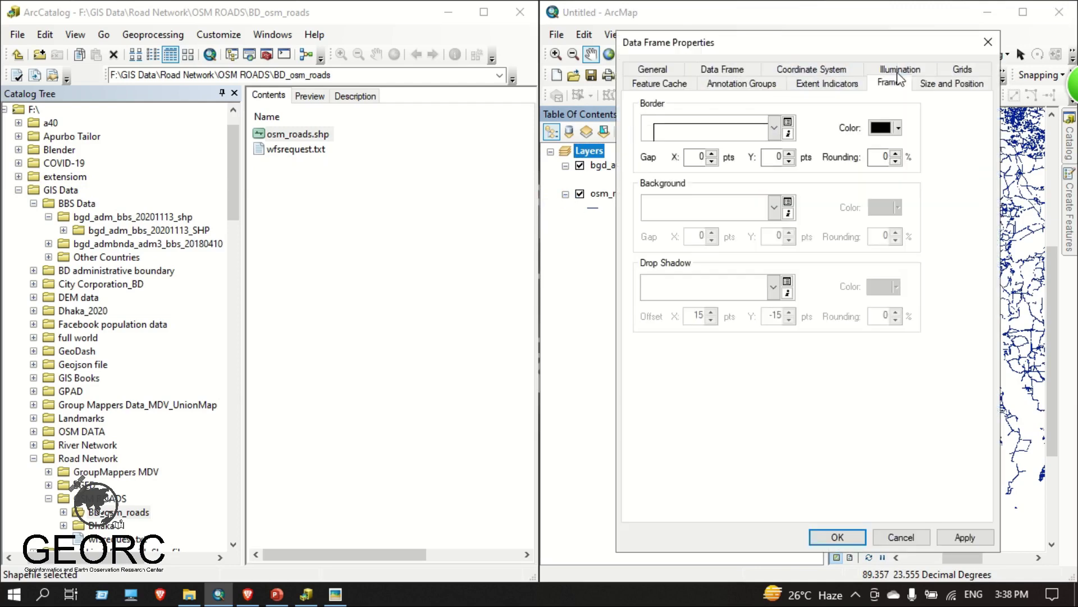
click(729, 217)
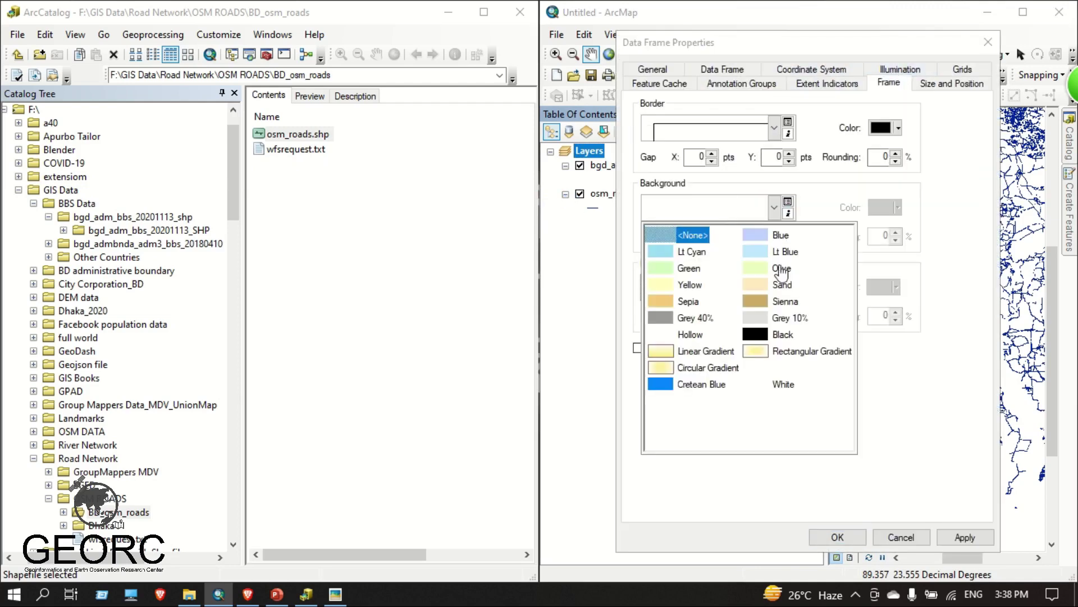
click(781, 334)
click(957, 540)
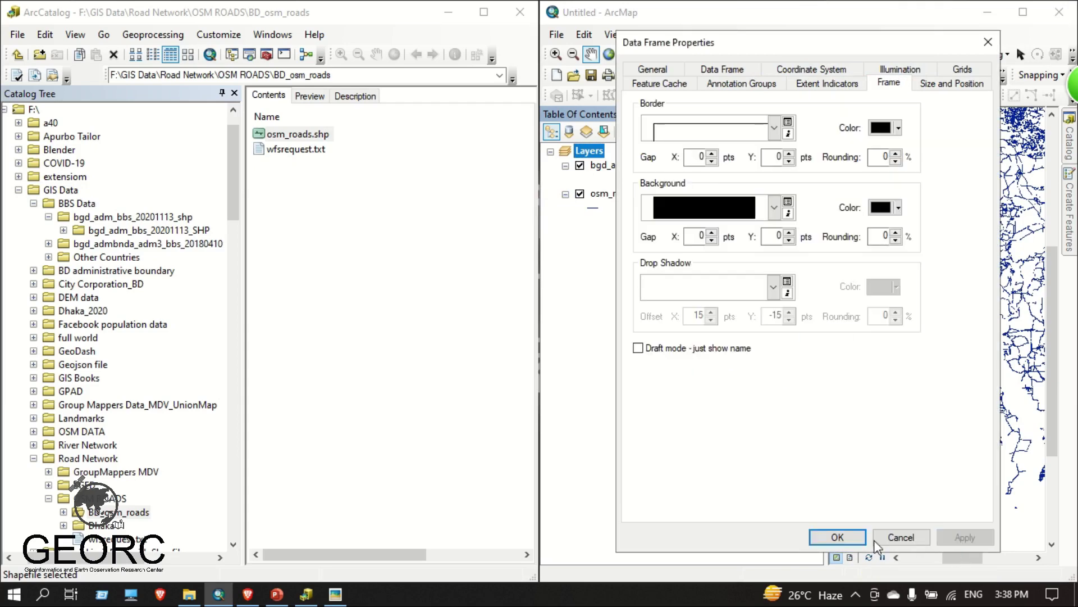
click(850, 538)
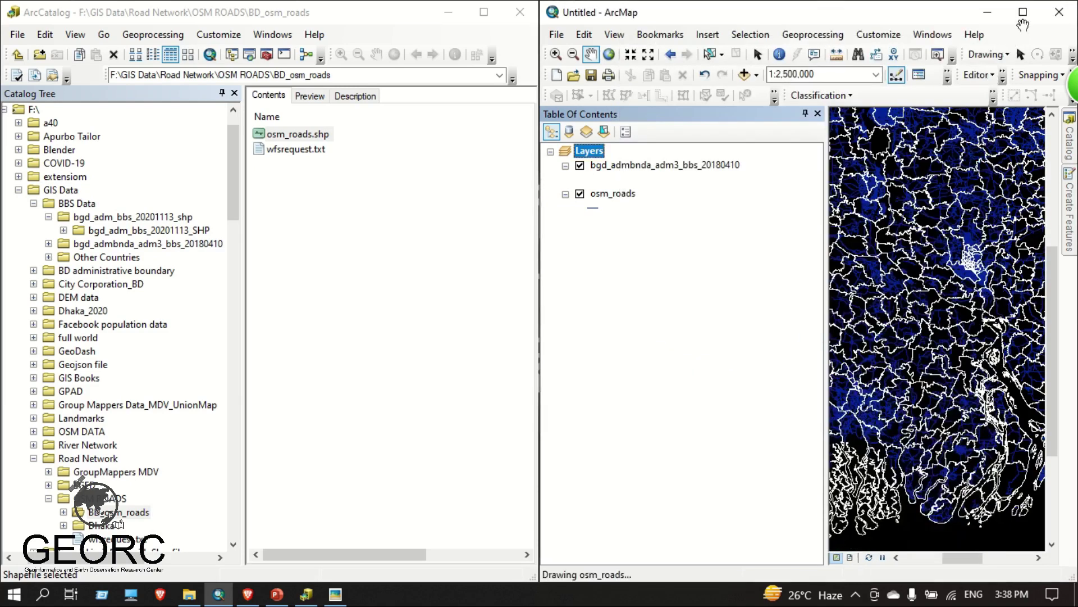
click(1023, 12)
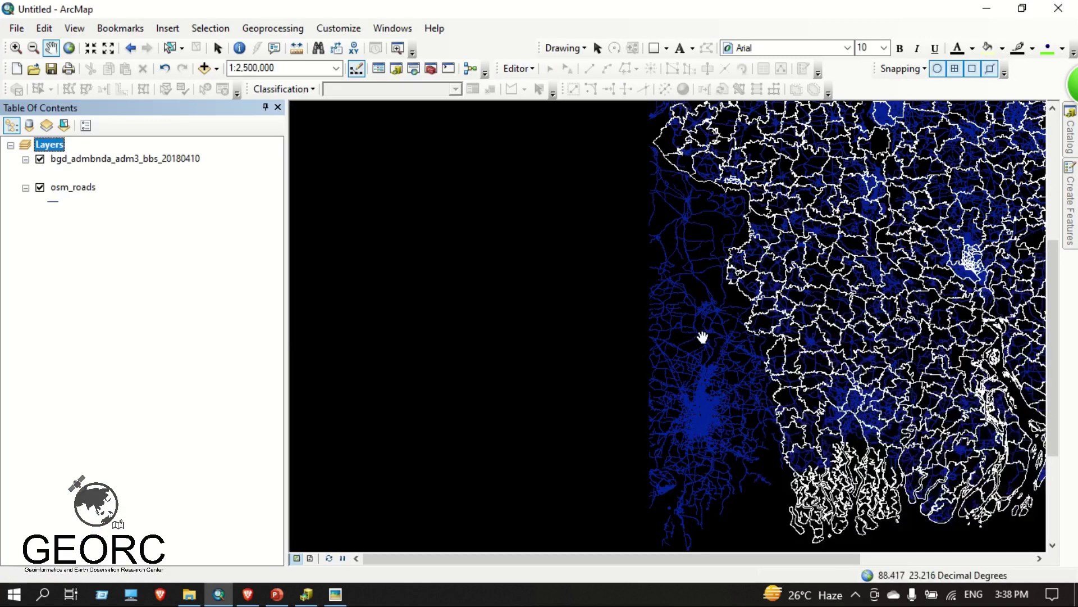
Examine the OSM road network against the administrative boundaries across the country, both at overview scale and close up around dense towns.
drag(884, 303, 584, 422)
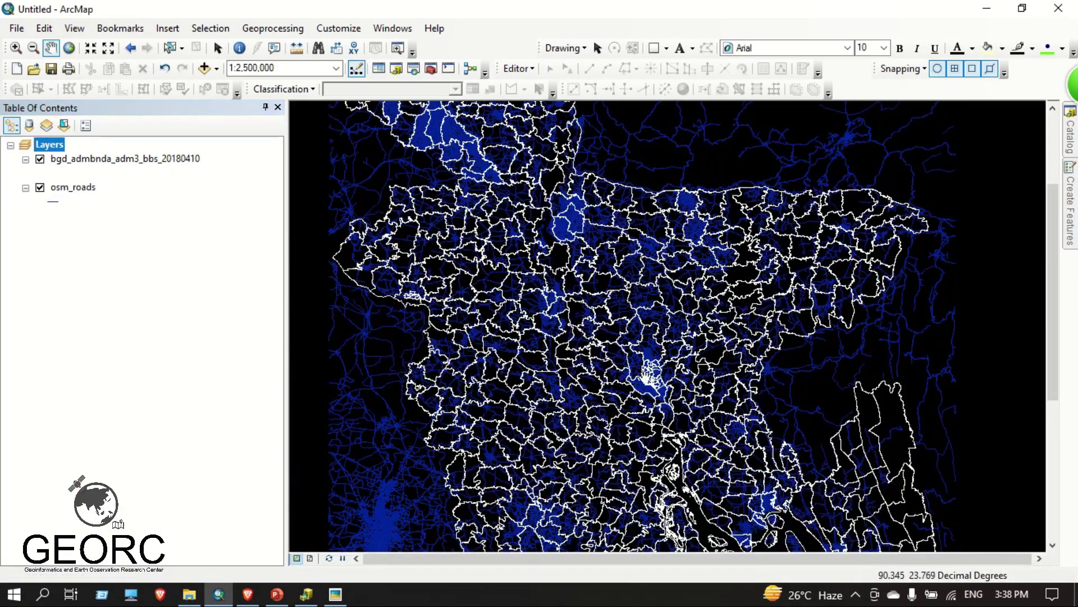
mouse_move(492, 225)
mouse_down()
mouse_move(569, 332)
mouse_move(570, 180)
mouse_up()
drag(655, 378, 633, 325)
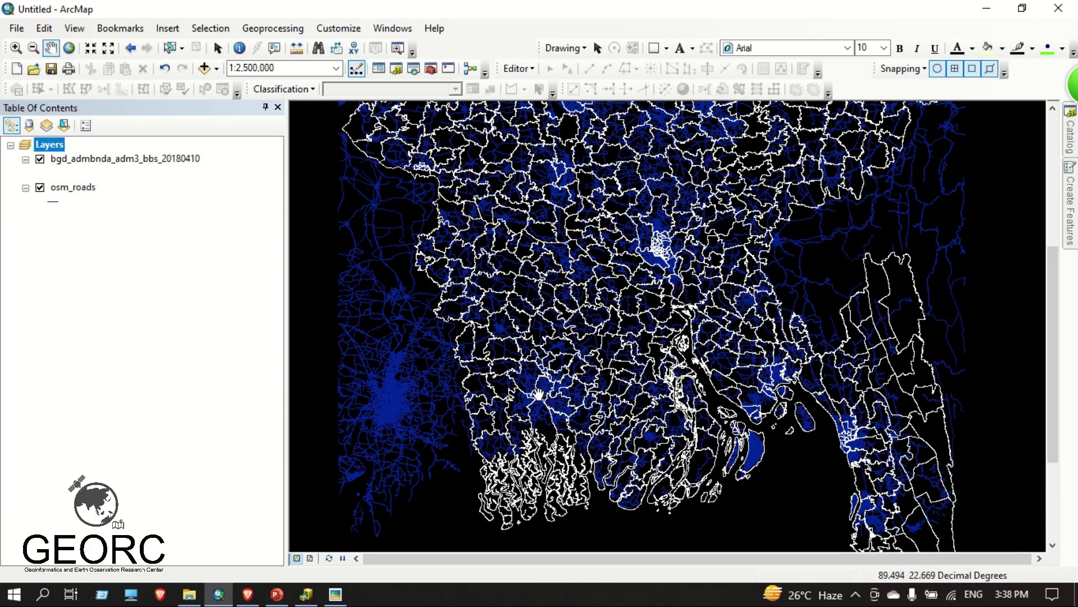
scroll(539, 392, up, 10)
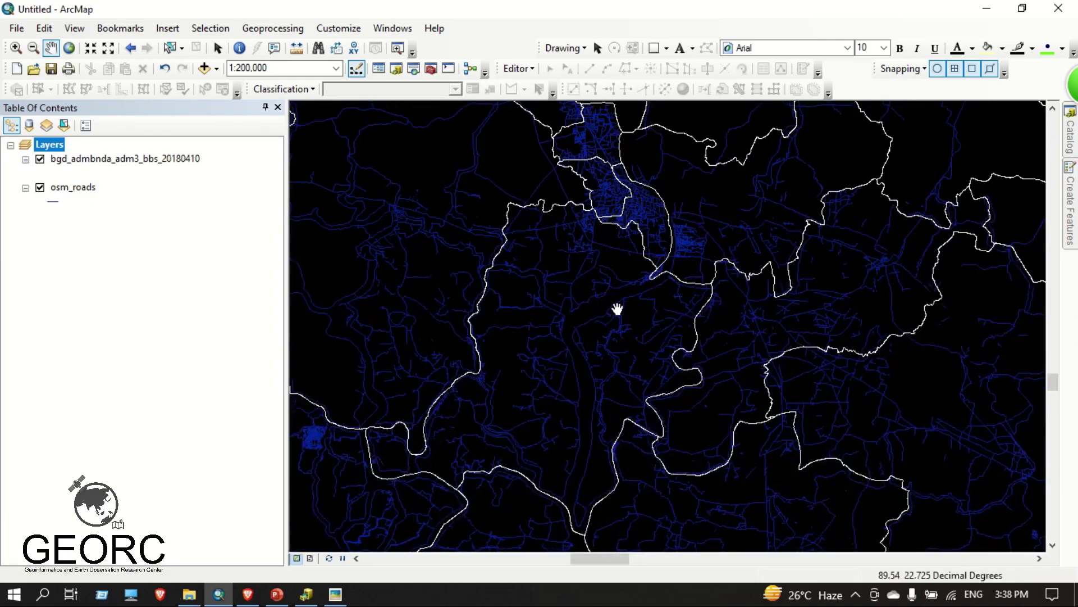
drag(634, 250, 617, 304)
scroll(617, 304, up, 4)
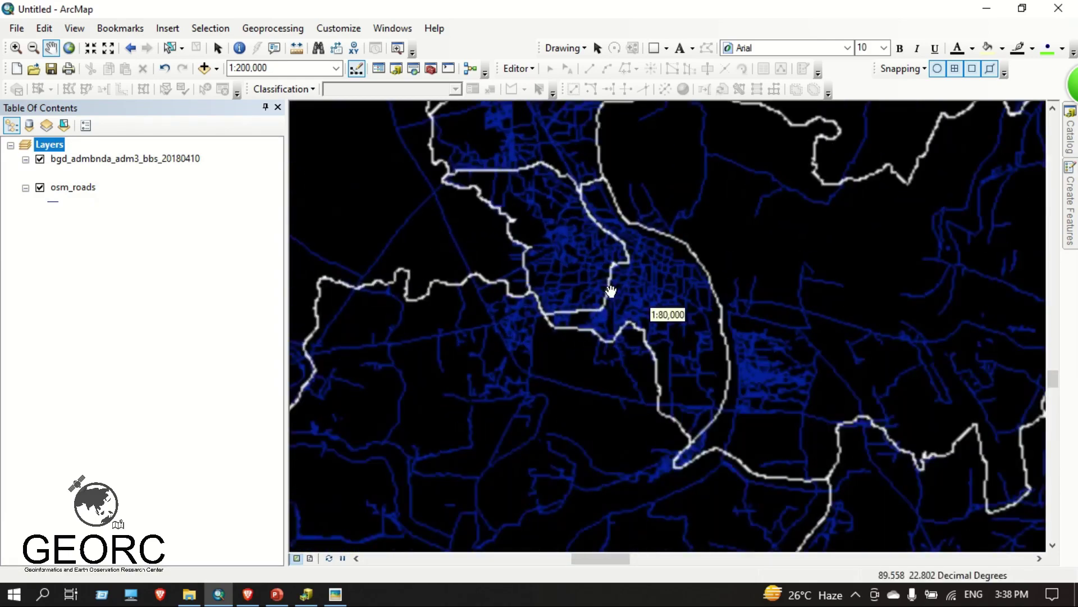
drag(570, 202, 691, 379)
scroll(671, 314, up, 1)
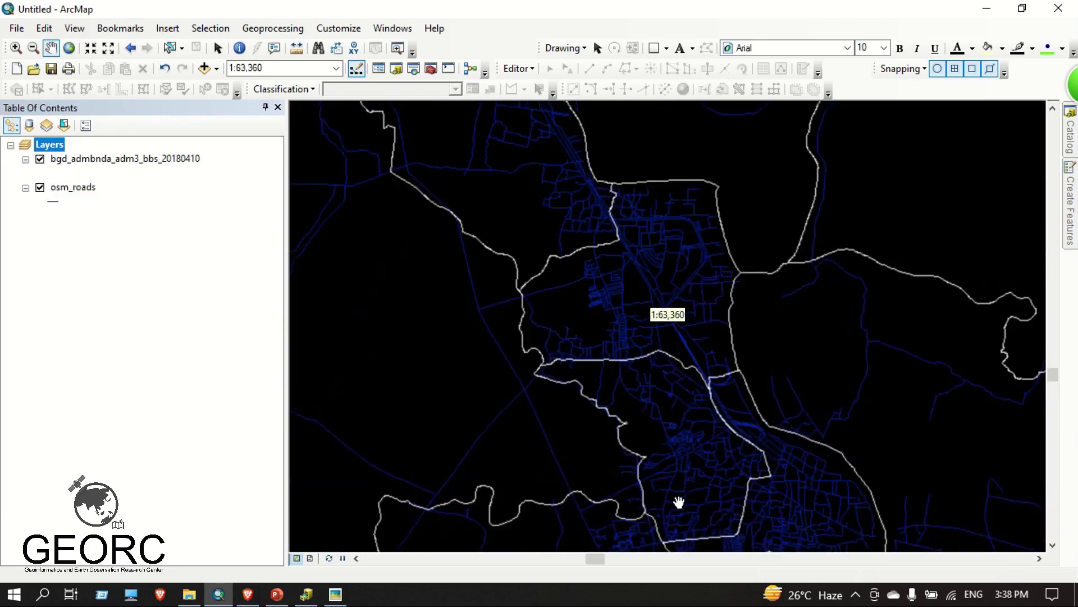
drag(566, 219, 660, 521)
drag(654, 285, 423, 4)
drag(712, 400, 444, 1)
drag(638, 412, 768, 24)
drag(635, 282, 556, 217)
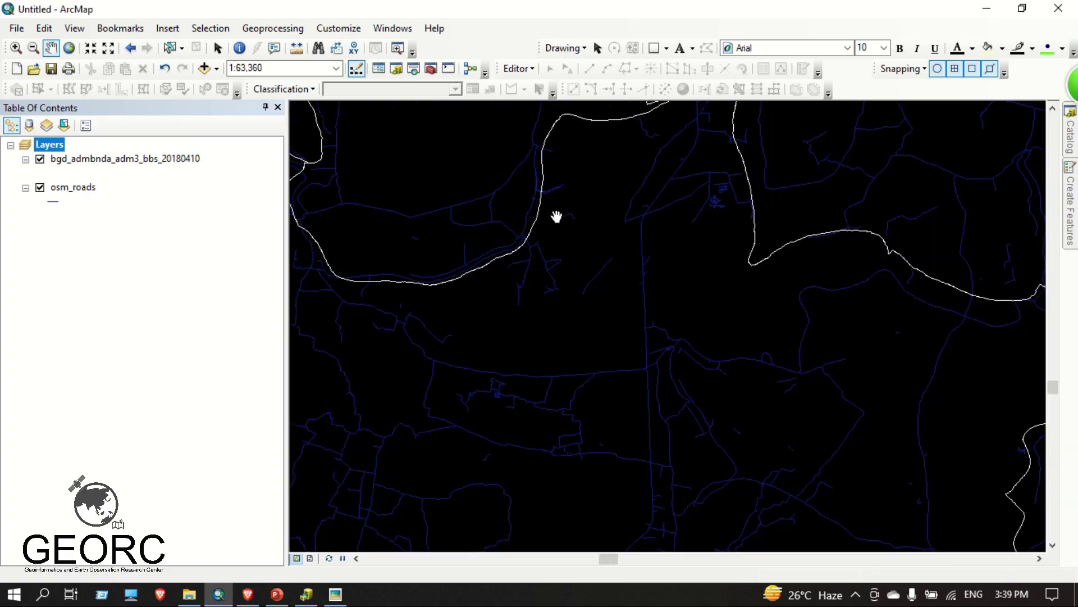
scroll(578, 253, down, 5)
scroll(581, 256, down, 6)
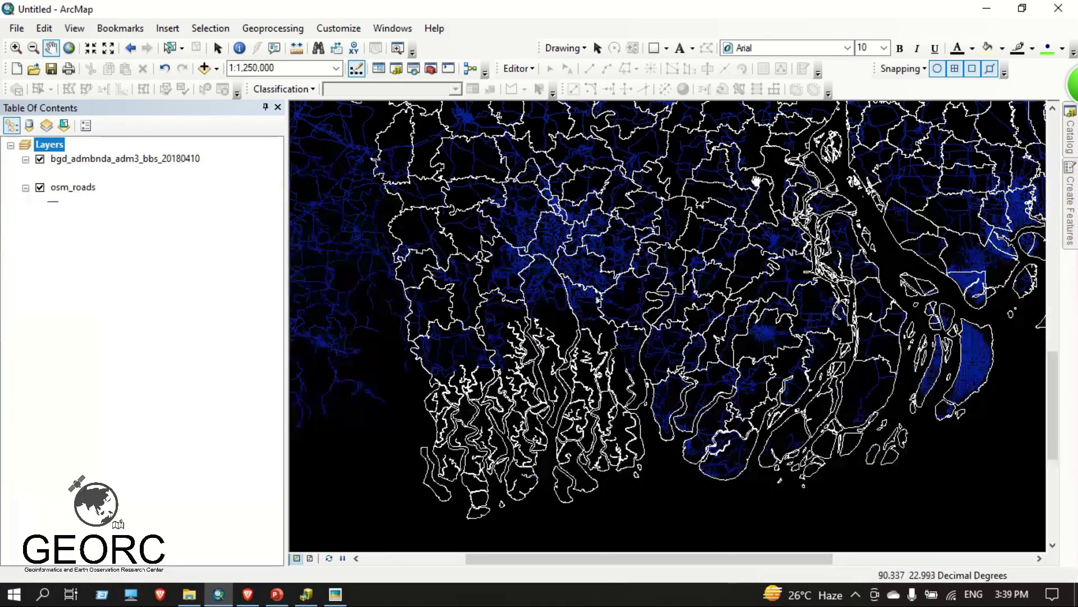
Lasso-select the dense cluster of small city boundary polygons, hide osm_roads, and deselect the large polygon southwest of the cluster.
drag(757, 181, 655, 318)
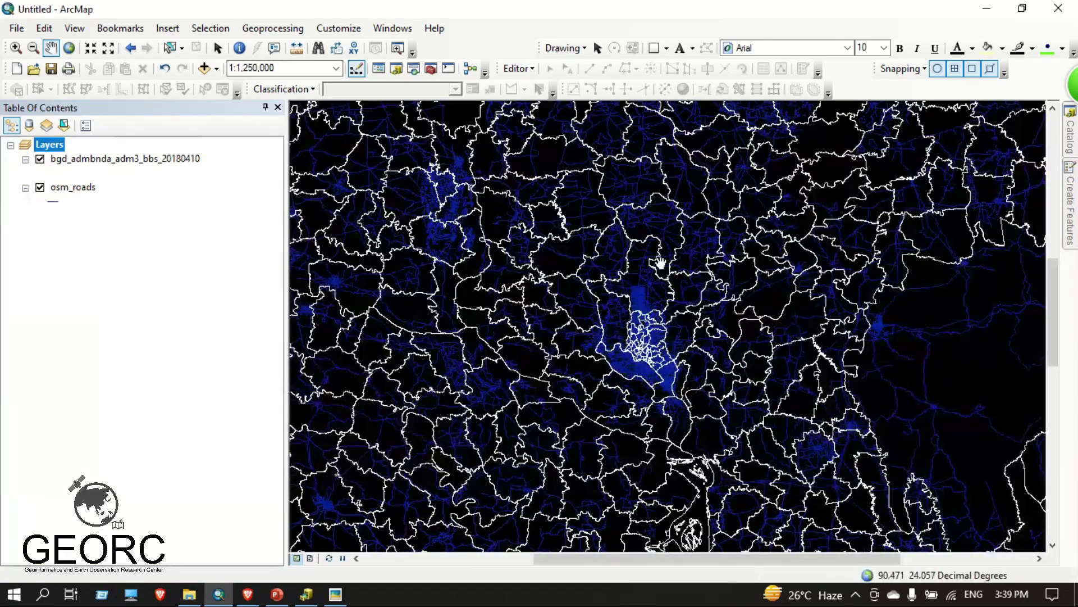
scroll(652, 314, up, 3)
scroll(650, 340, up, 3)
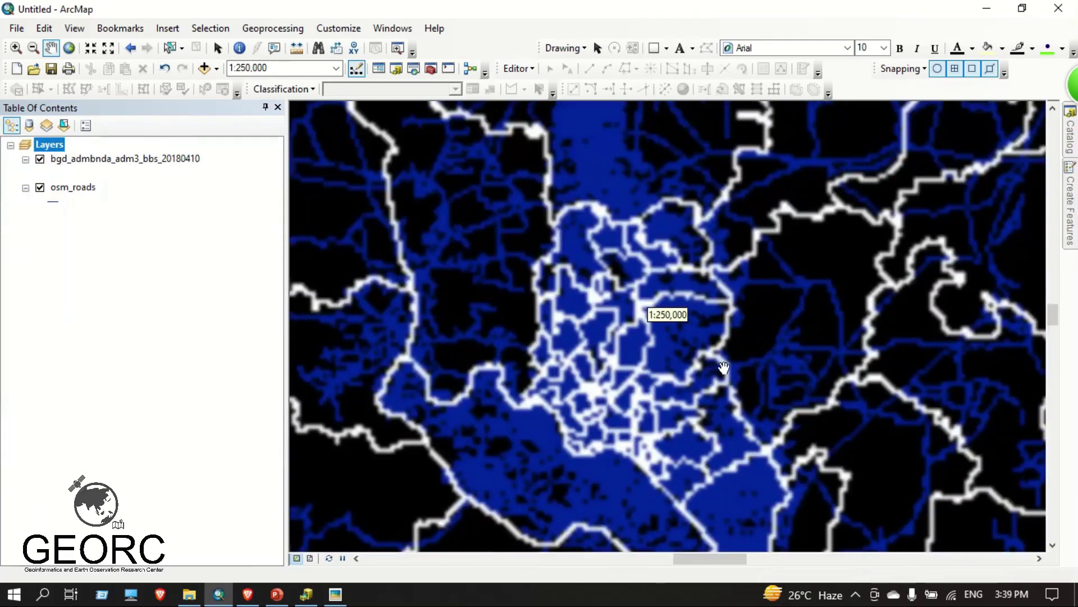
scroll(695, 370, up, 1)
scroll(686, 373, down, 2)
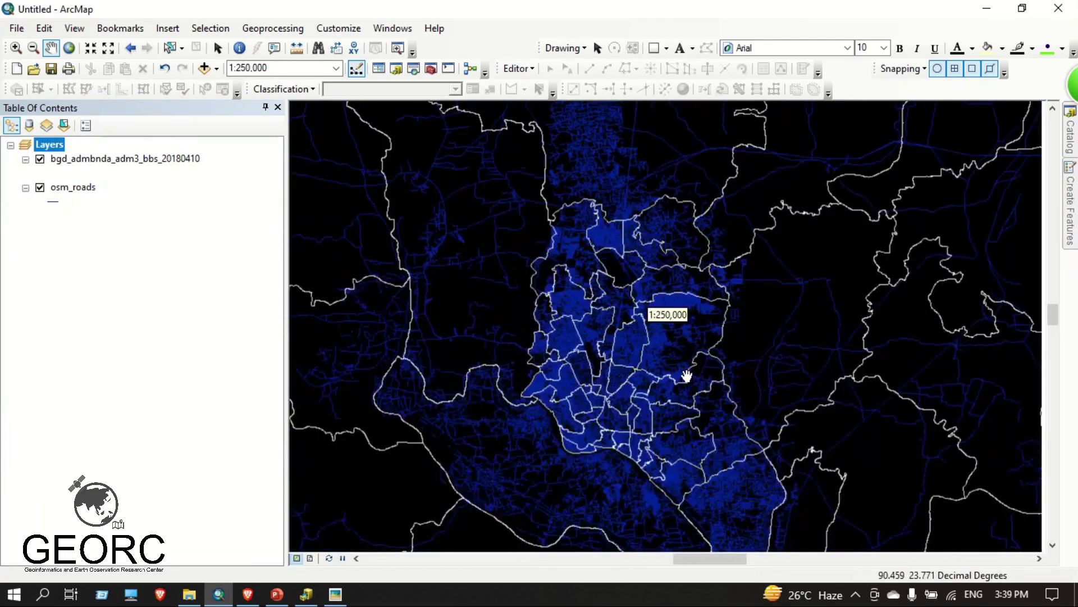
drag(677, 378, 496, 285)
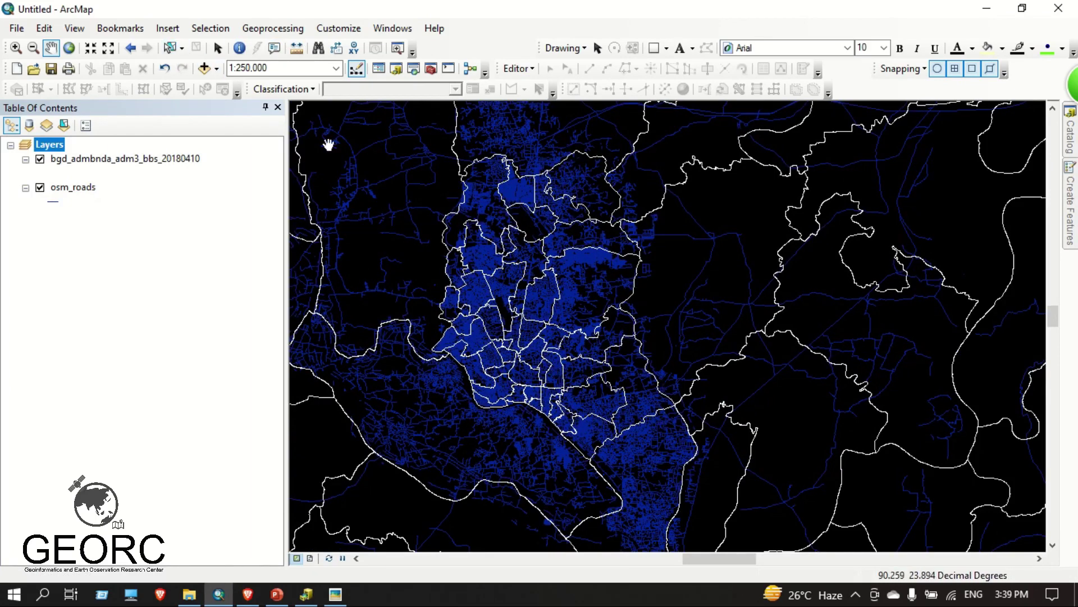
click(183, 49)
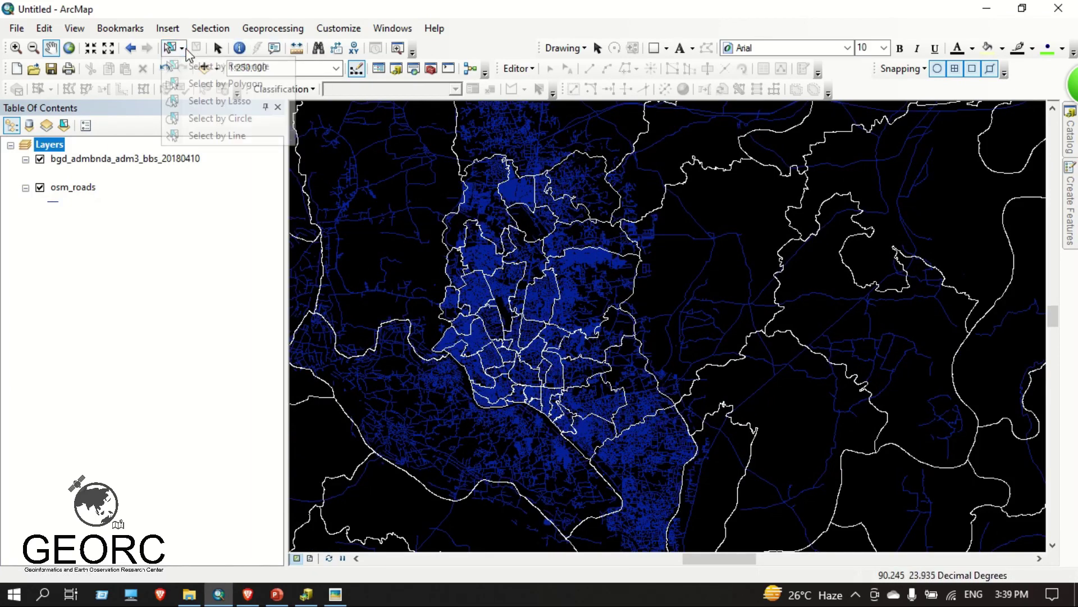
click(241, 101)
mouse_move(589, 444)
mouse_down()
mouse_move(645, 424)
mouse_move(599, 280)
mouse_move(603, 218)
mouse_move(552, 187)
mouse_move(494, 188)
mouse_move(470, 224)
mouse_move(454, 297)
mouse_move(462, 356)
mouse_move(496, 408)
mouse_move(530, 400)
mouse_move(603, 442)
mouse_up()
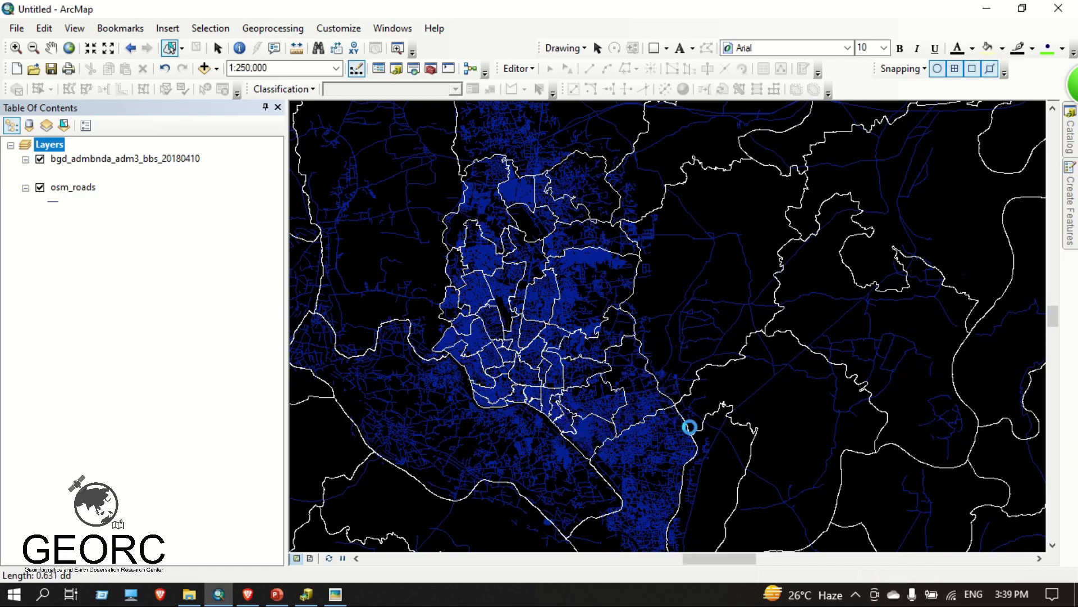
click(40, 189)
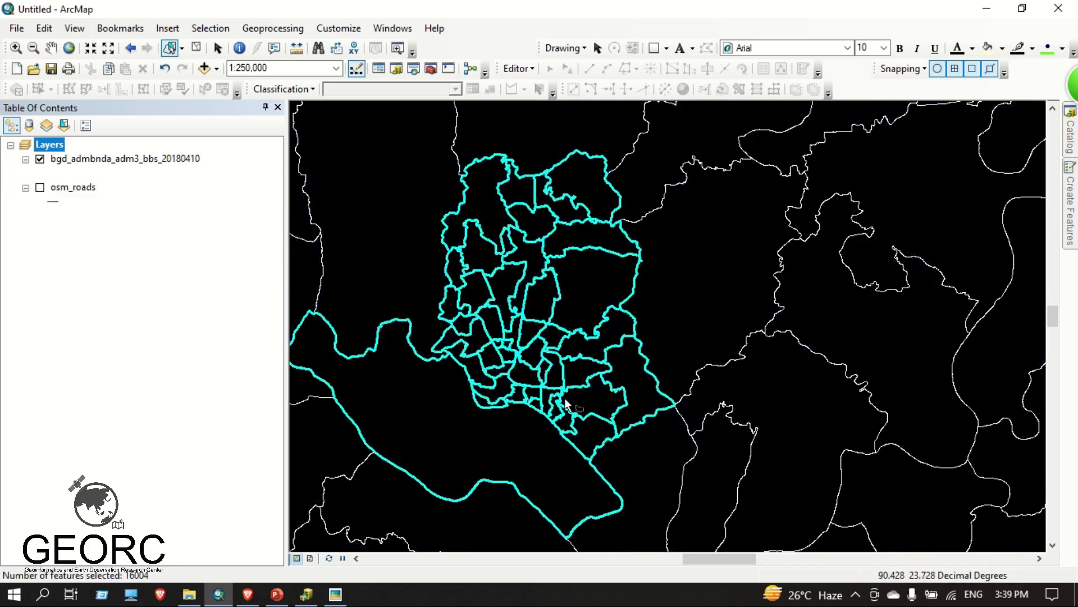
shift+click(447, 444)
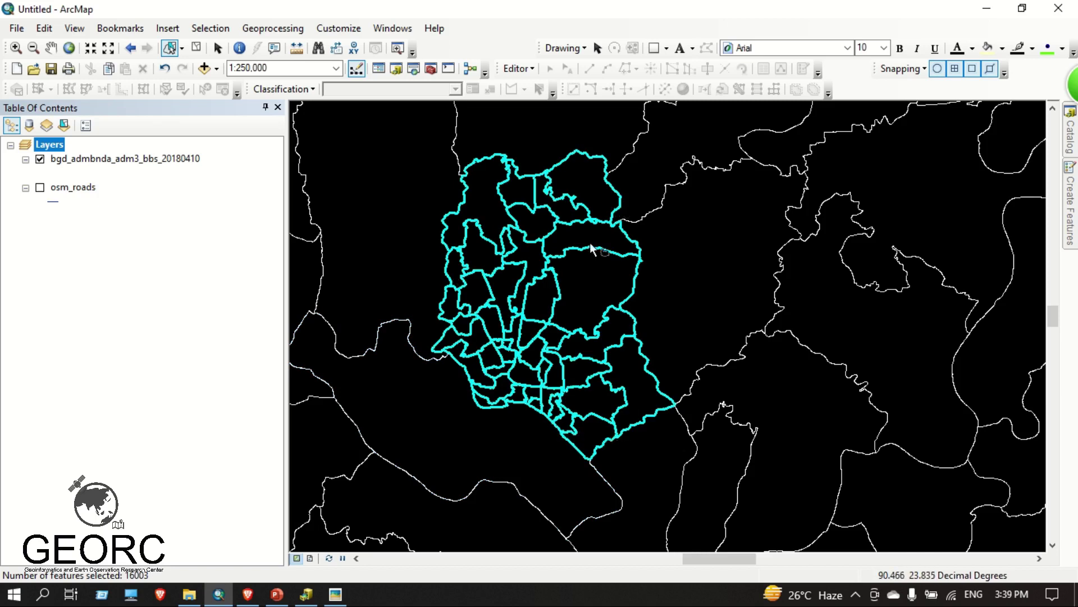
Create a new layer from the selected features of bgd_admbnda_adm3_bbs_20180410.
right_click(87, 160)
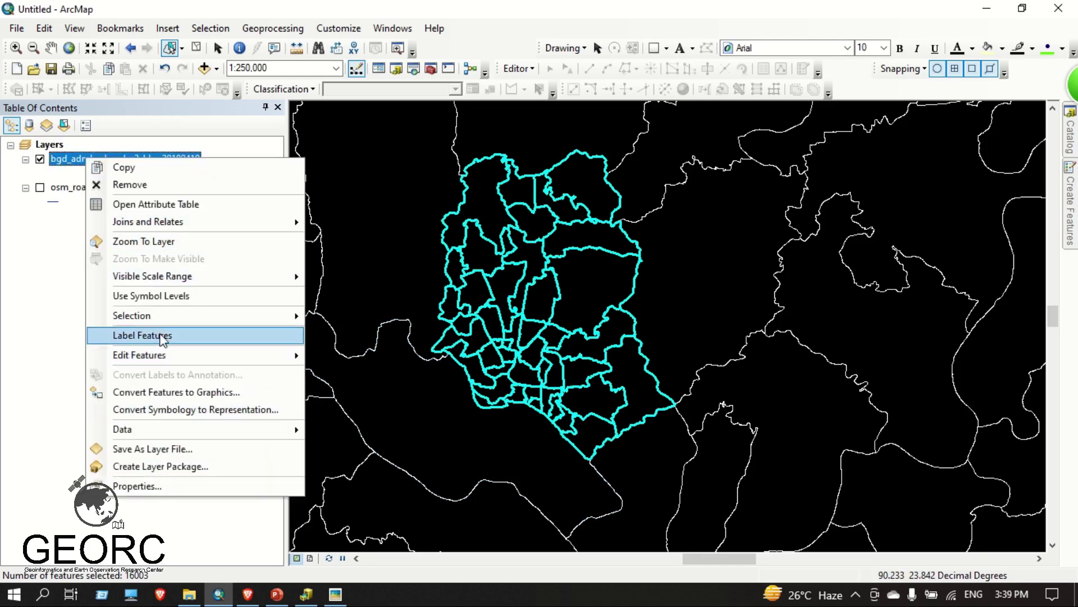
mouse_move(158, 318)
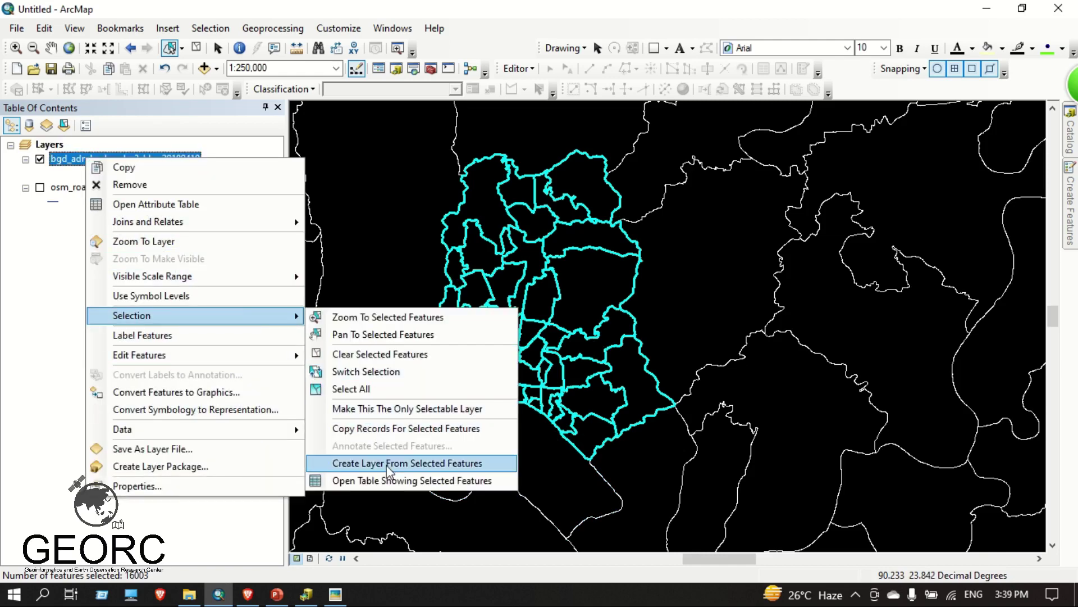
click(479, 464)
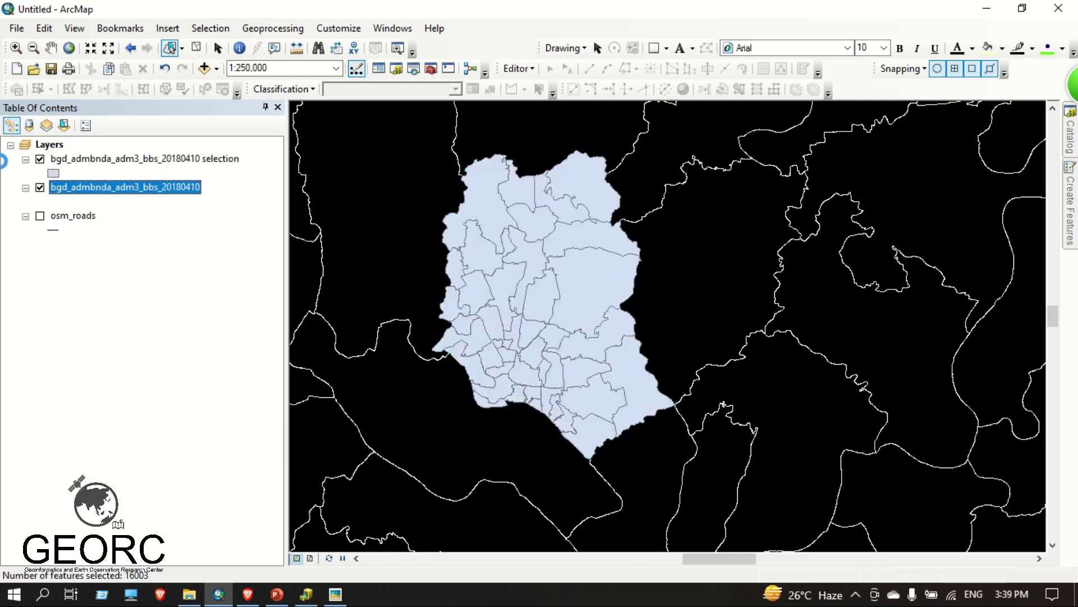
Start exporting all features of the selection layer and set the output folder to Geo DATA\Shapfiles inside the GEORC folder on G:\.
right_click(72, 159)
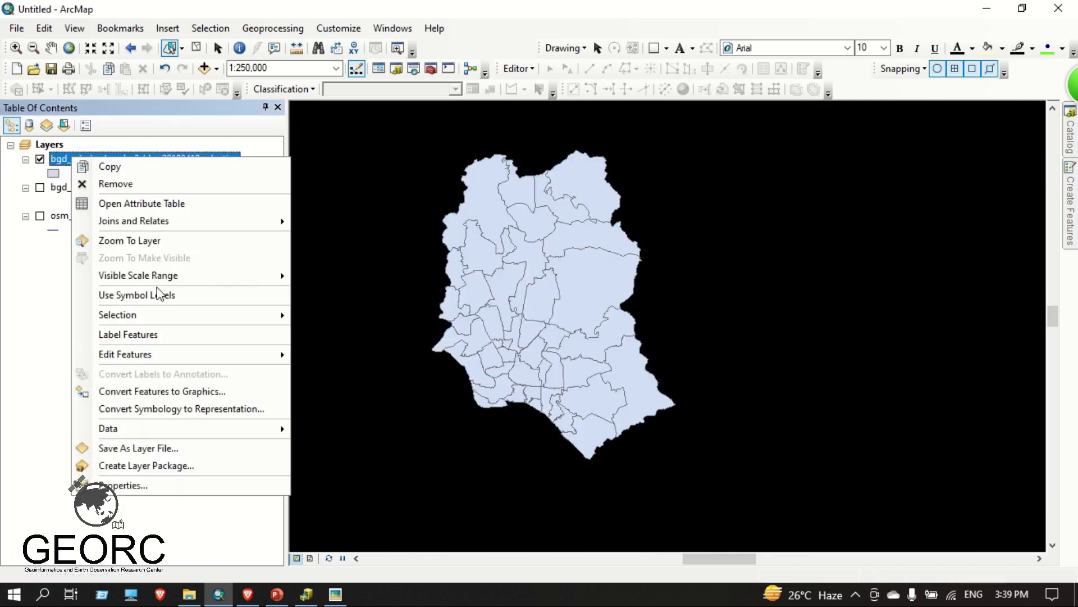
mouse_move(185, 428)
click(337, 447)
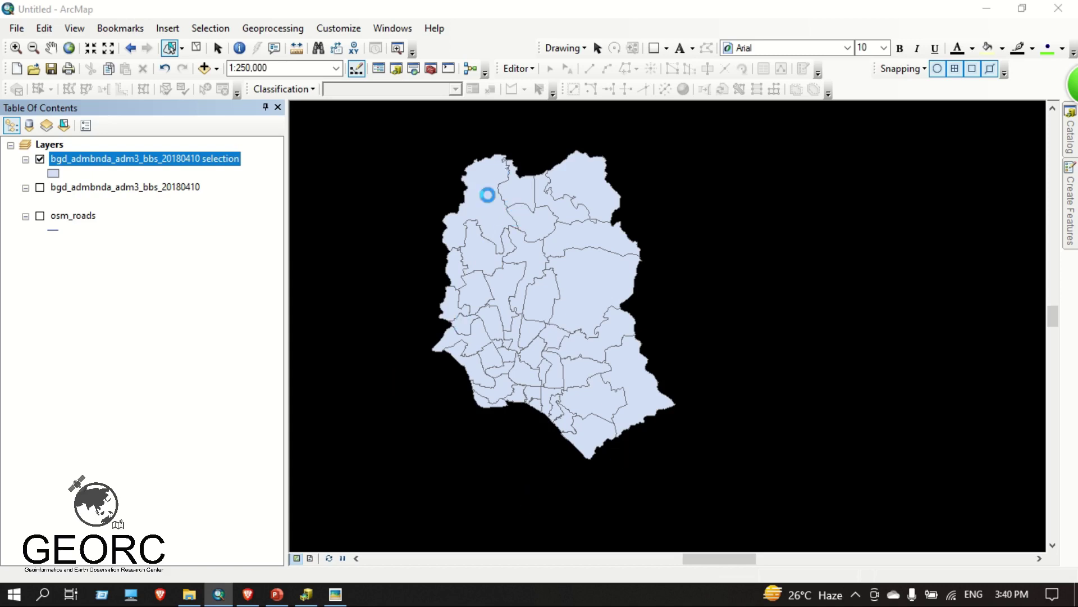
click(813, 337)
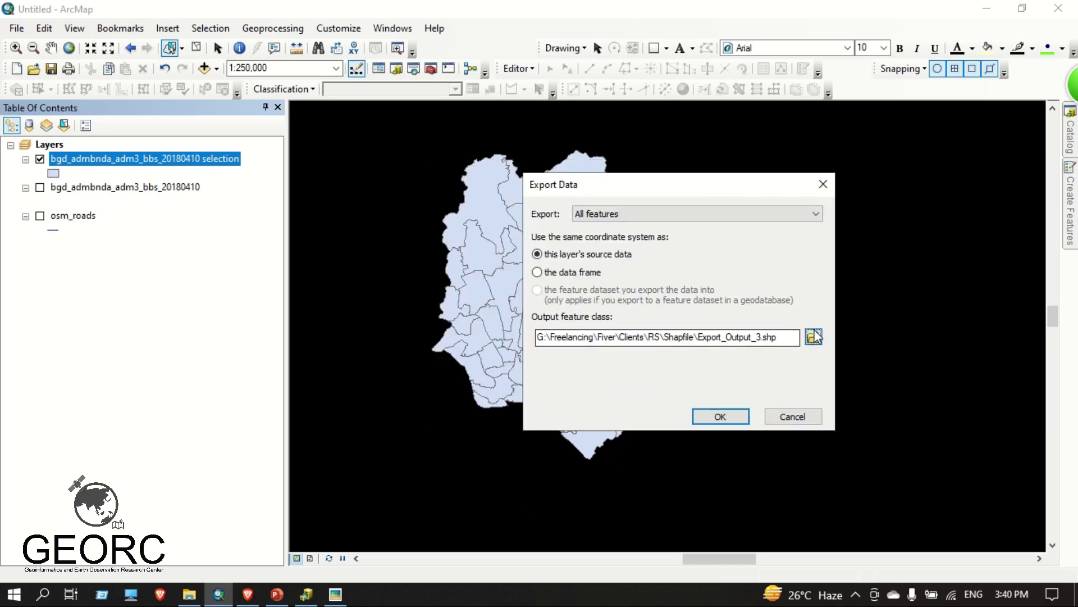
click(640, 211)
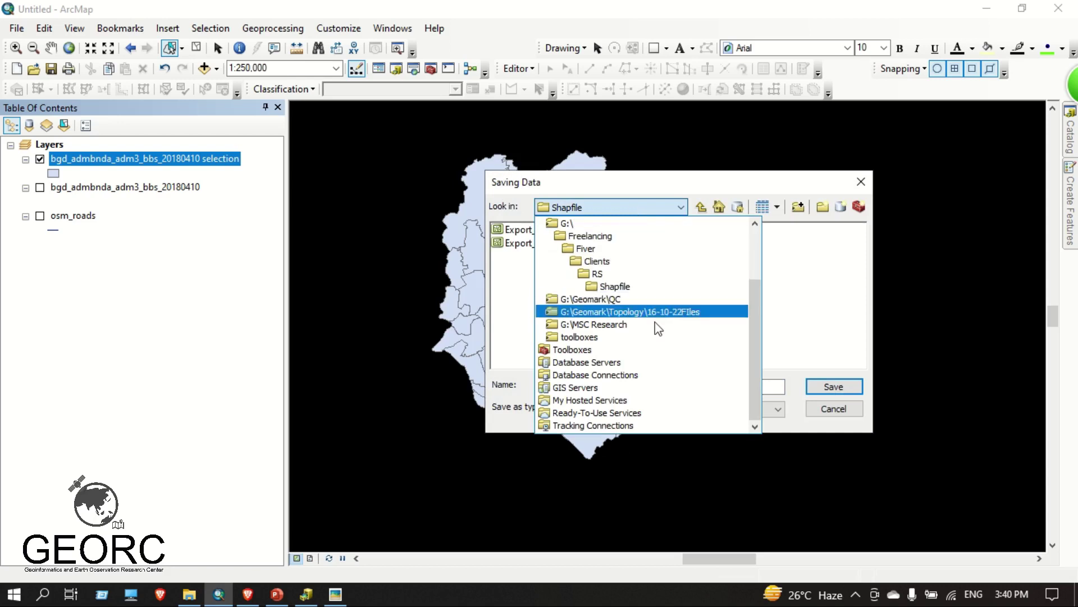
scroll(658, 306, up, 2)
click(563, 261)
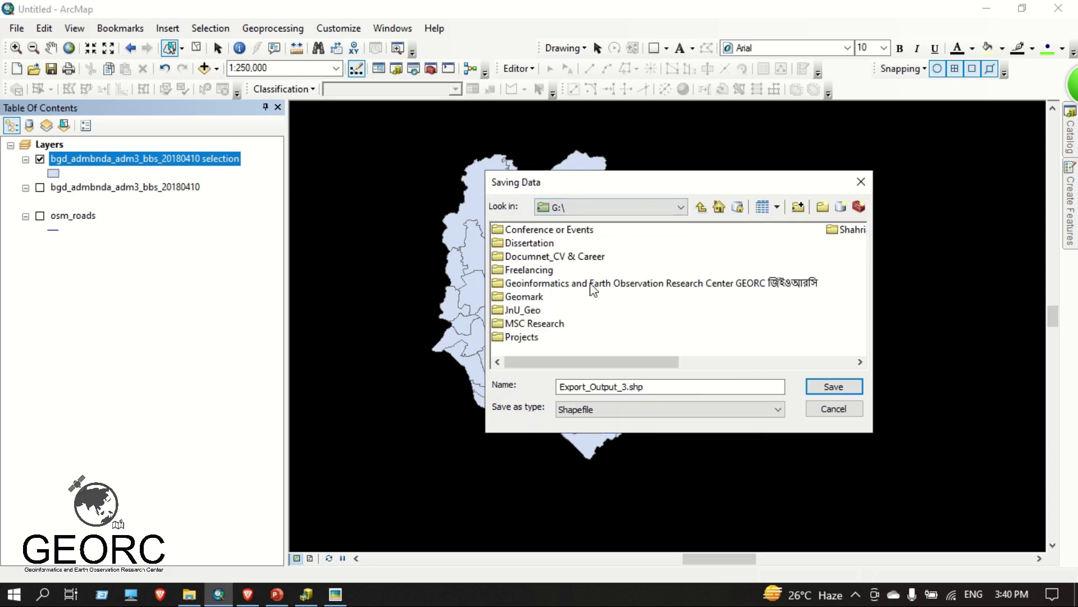
double_click(593, 286)
double_click(526, 242)
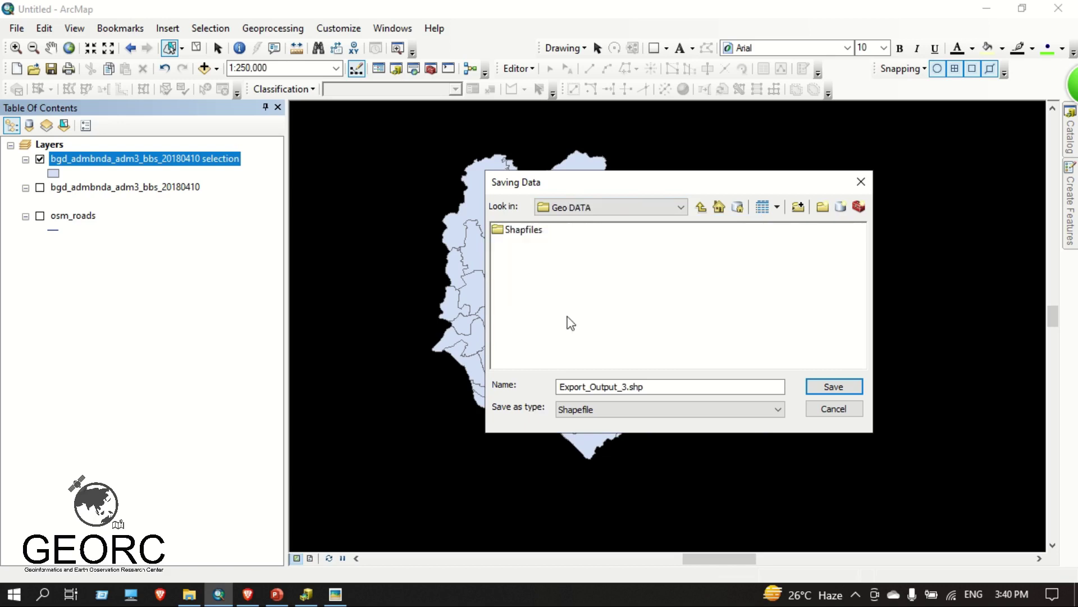
double_click(515, 229)
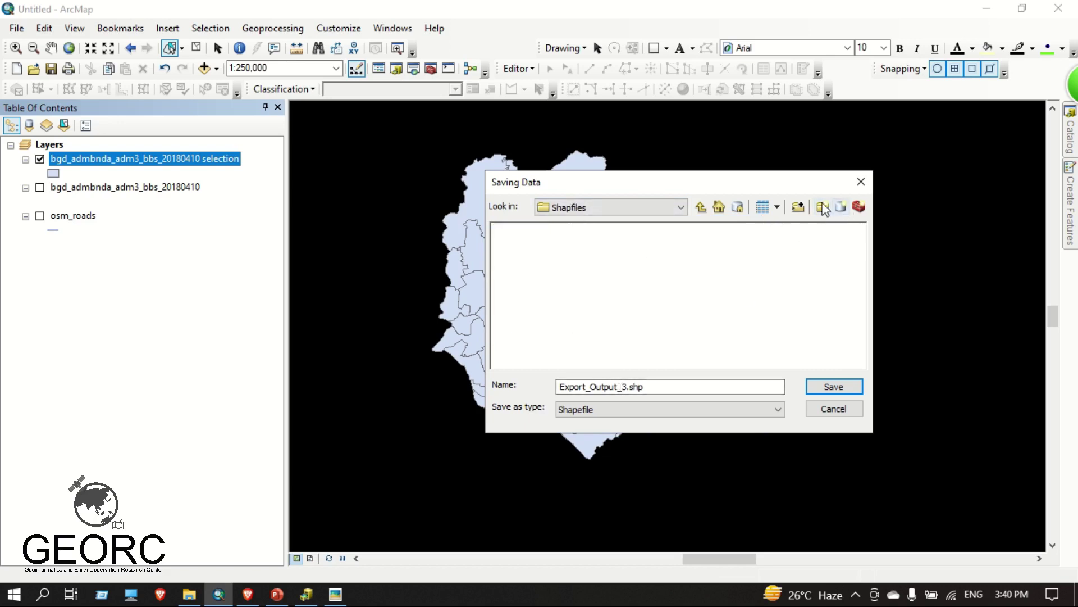
Set the output type to File and Personal Geodatabase feature classes and choose Bangladesh.gdb as the destination.
click(589, 208)
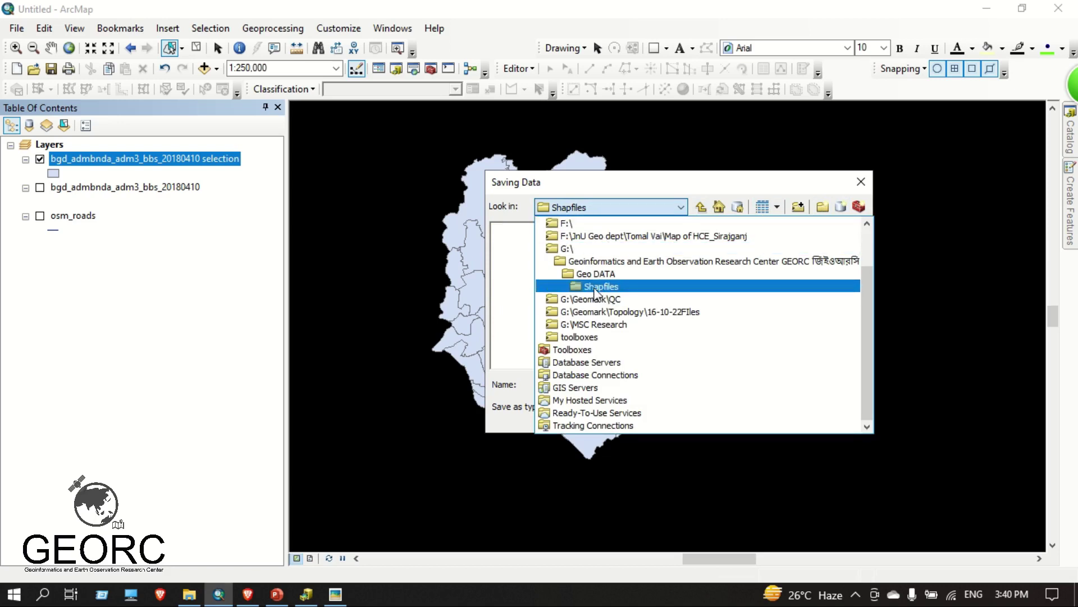
click(595, 286)
click(612, 410)
click(602, 423)
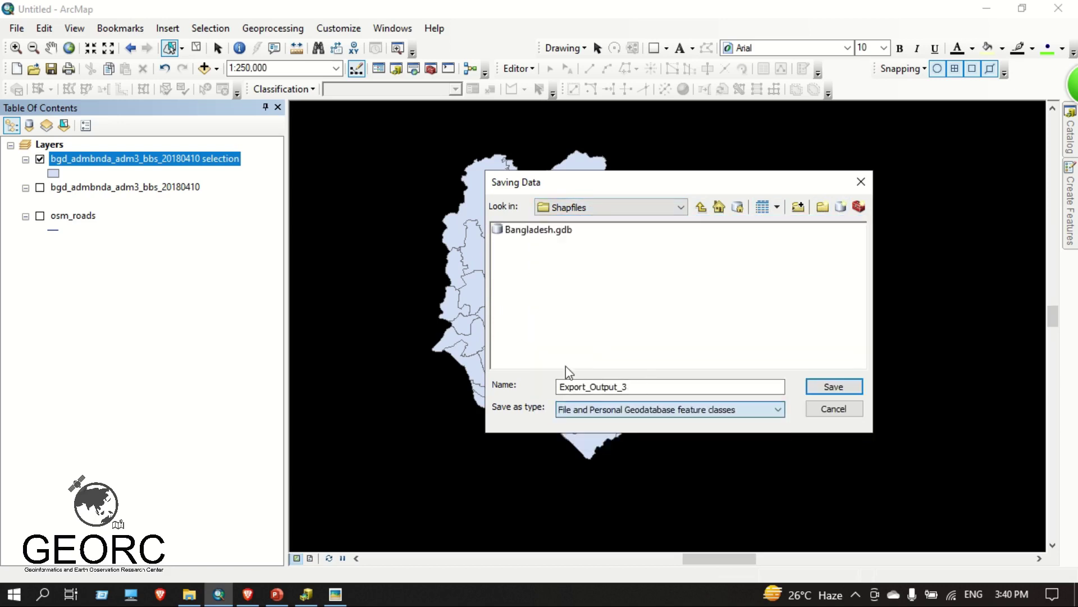
double_click(538, 231)
Name the output DCC Boundary, export it, and add the exported feature class to the map.
double_click(616, 386)
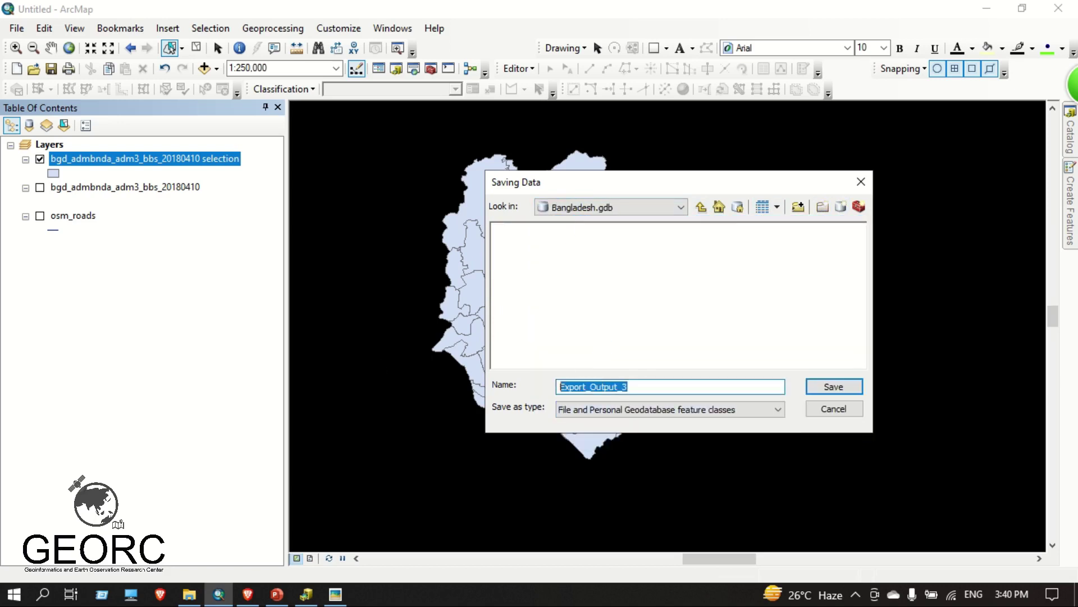
text(DCC Boundary)
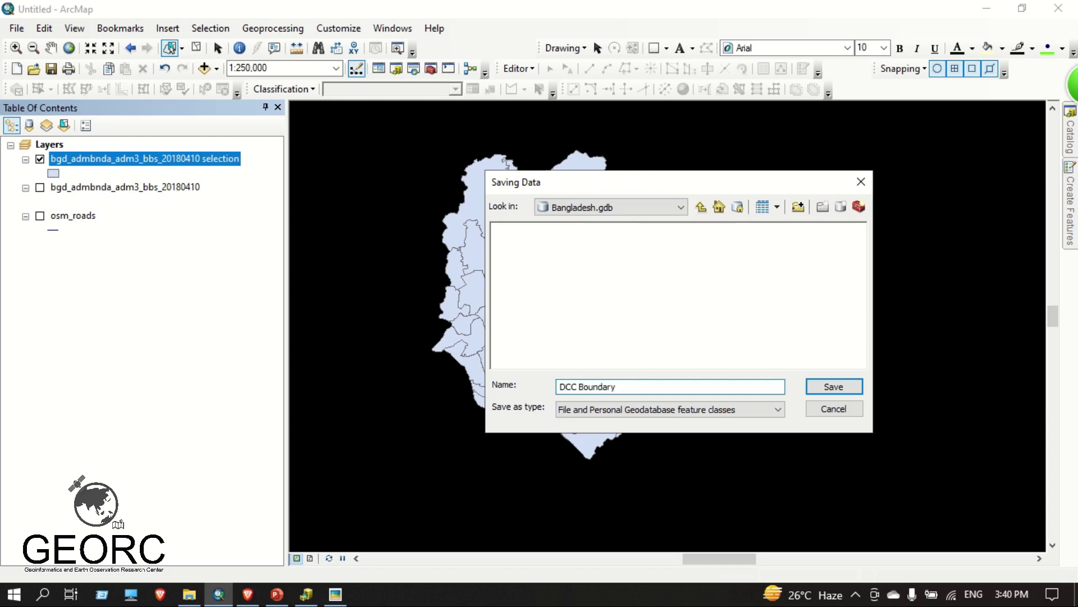
key(Return)
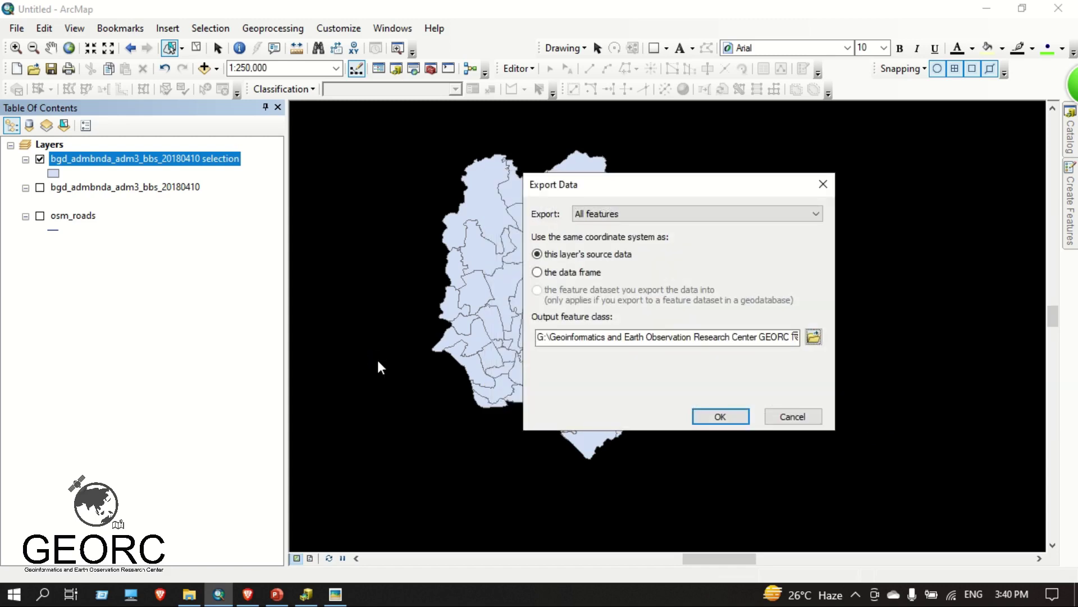
click(720, 416)
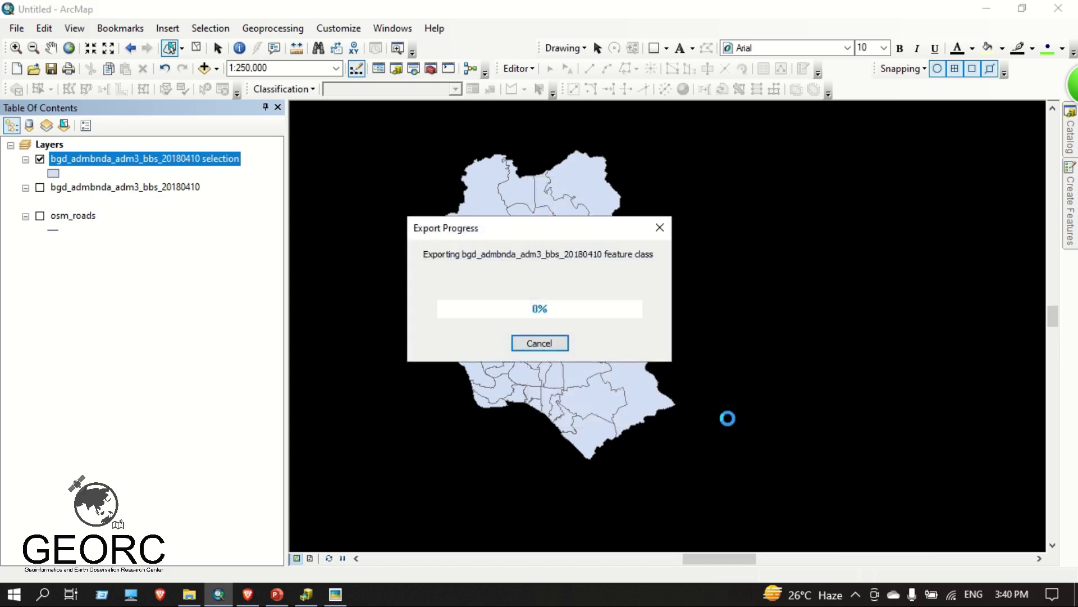
click(579, 354)
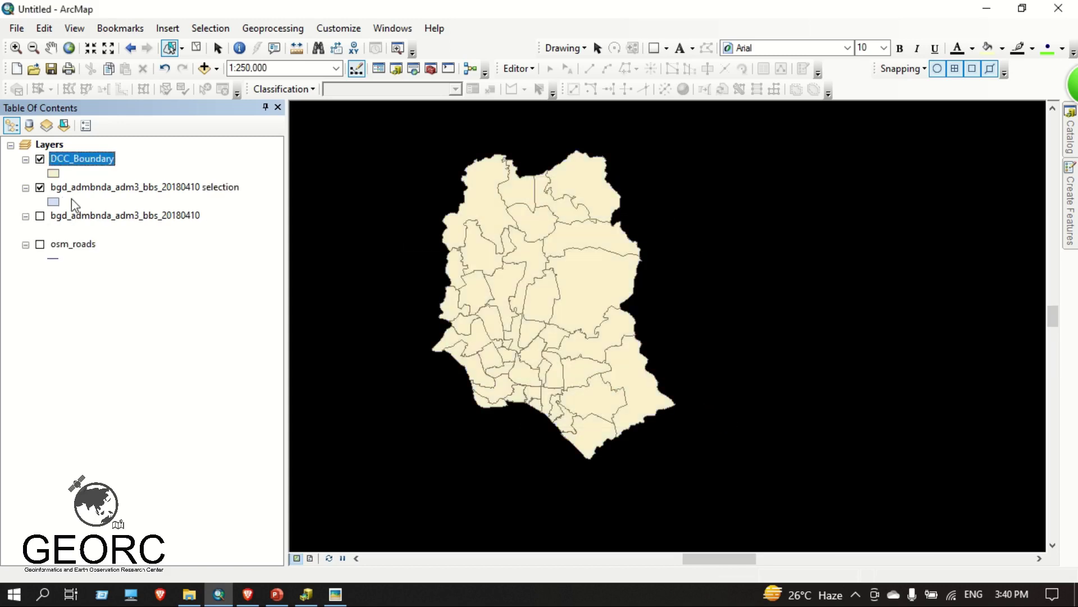
Hide the bgd_admbnda_adm3_bbs_20180410 selection layer so only the exported city boundary is displayed.
right_click(73, 193)
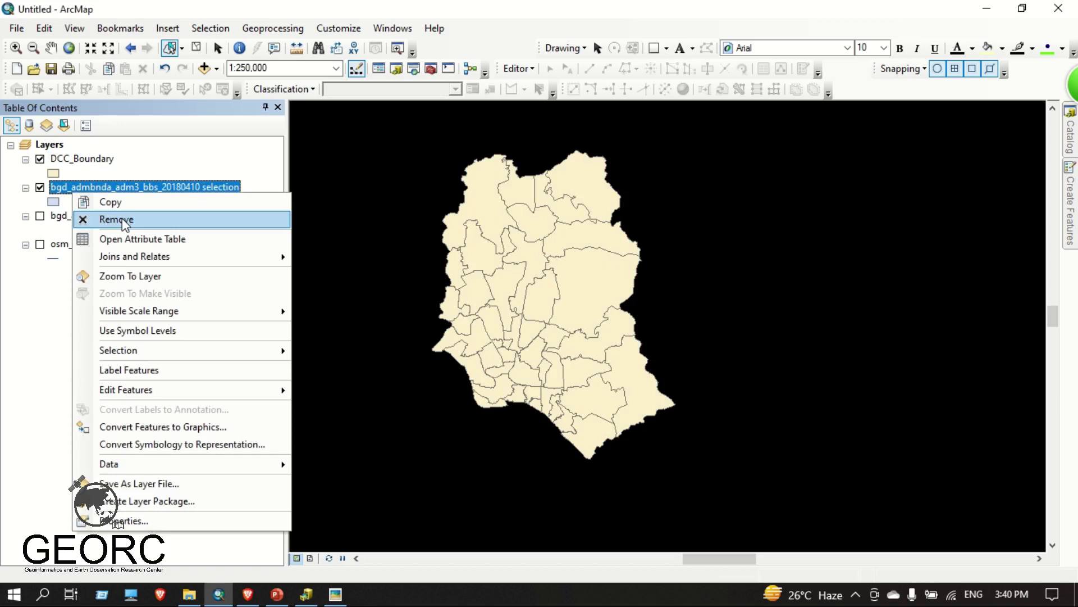
click(90, 220)
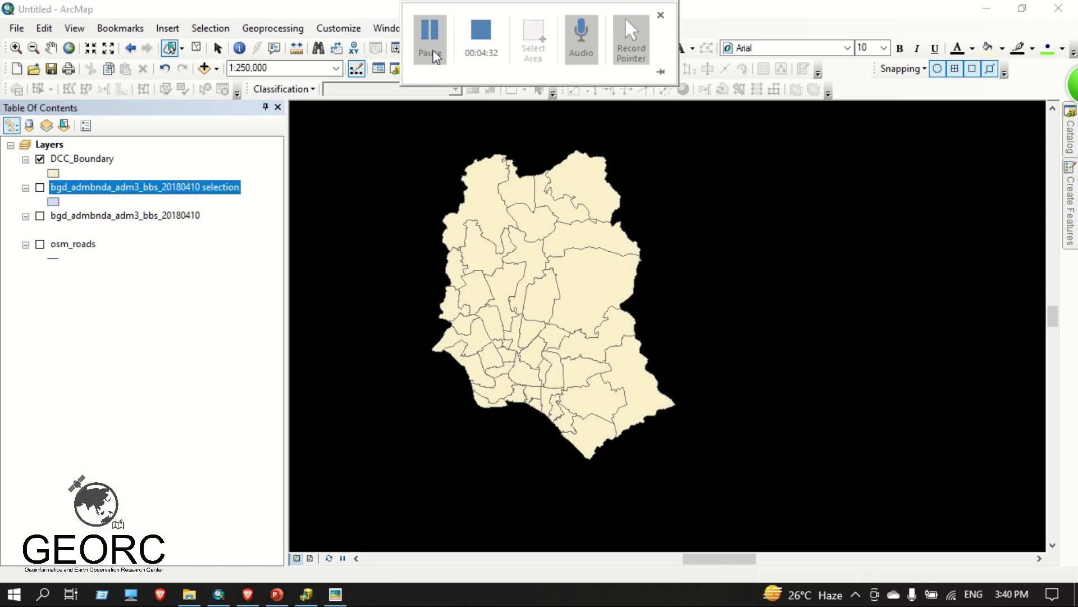
drag(524, 308, 514, 274)
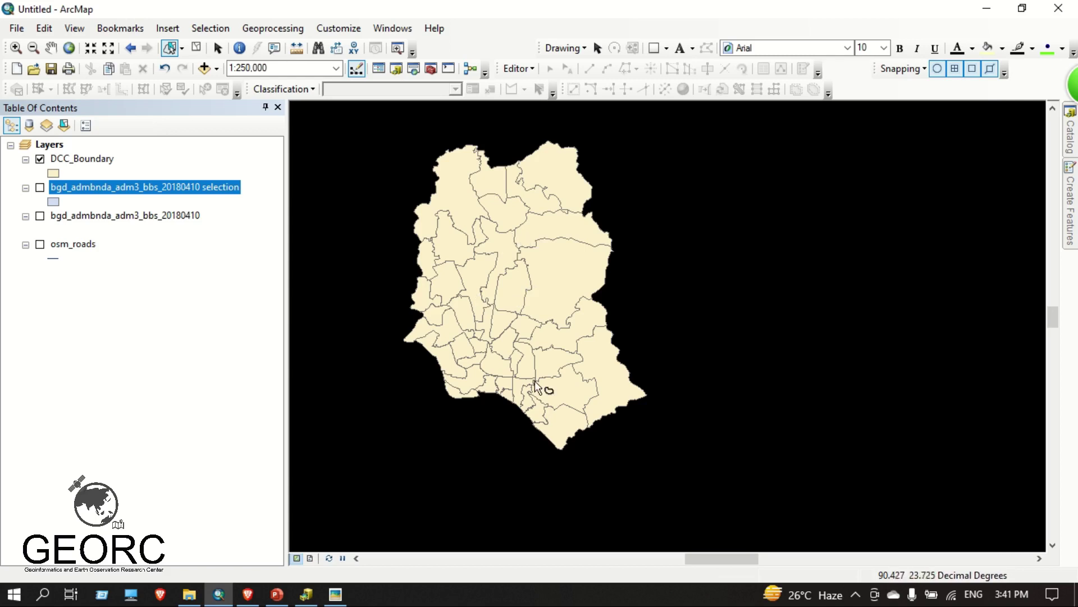
Start an edit session on the DCC_Boundary layer.
click(516, 68)
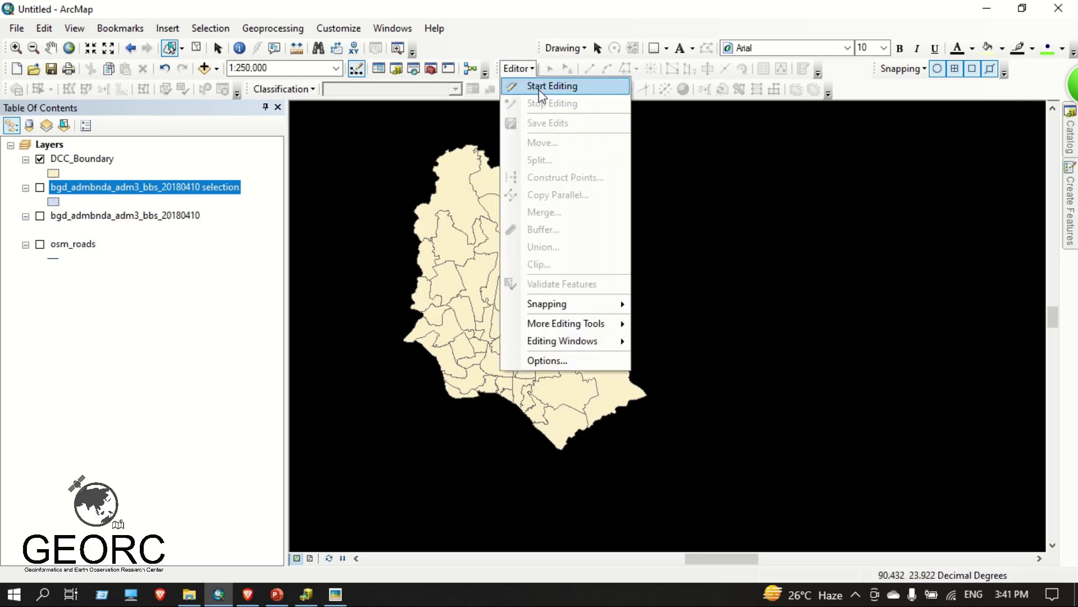
click(539, 89)
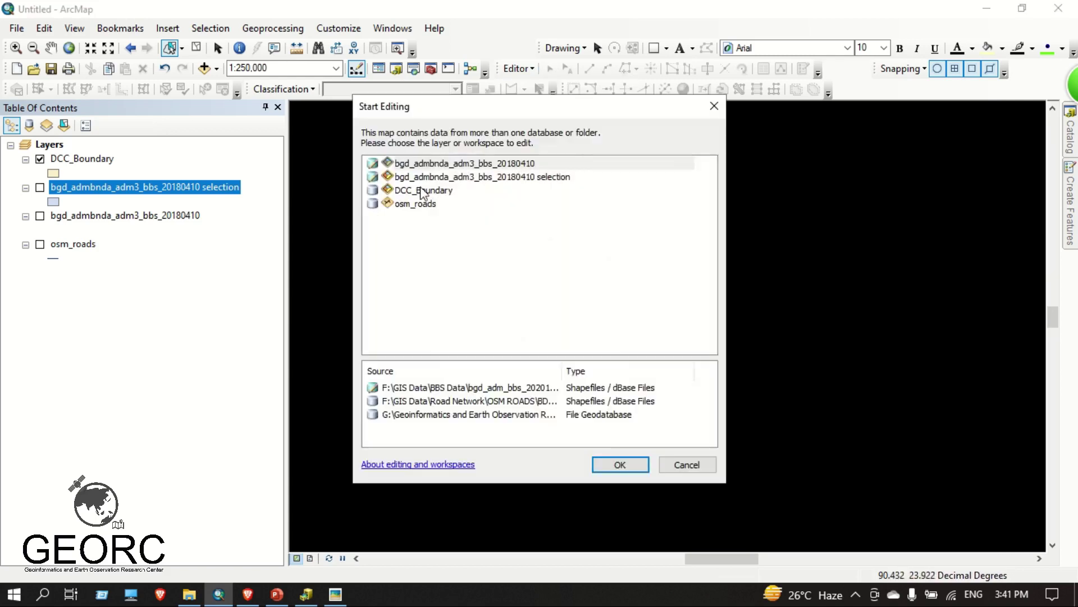
click(423, 190)
click(616, 466)
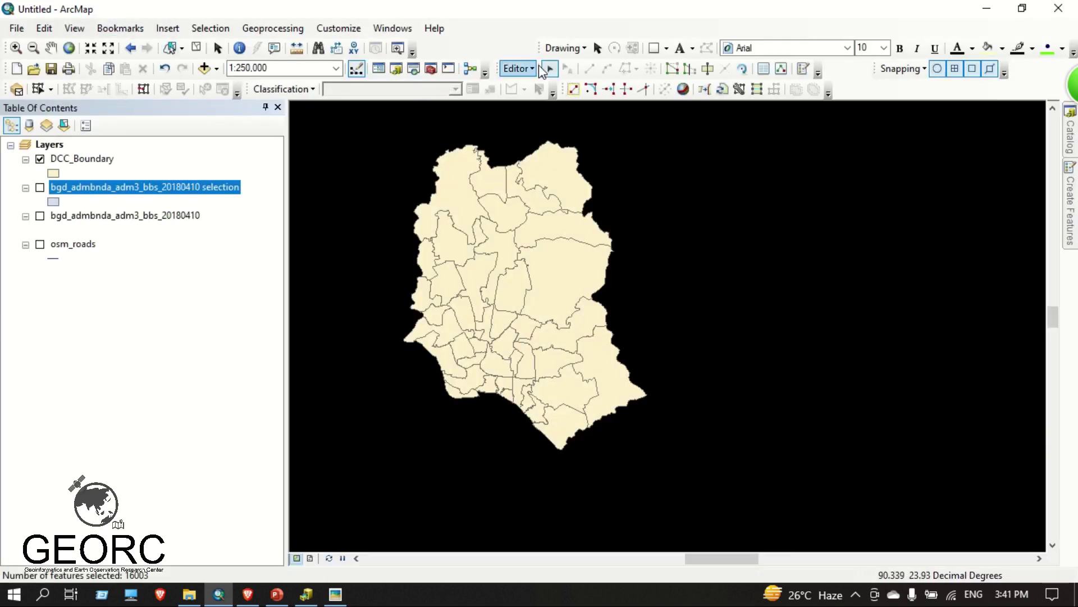
Select all DCC_Boundary polygons, merge them into a single city outline, and clear the selection.
drag(454, 223, 674, 484)
click(517, 67)
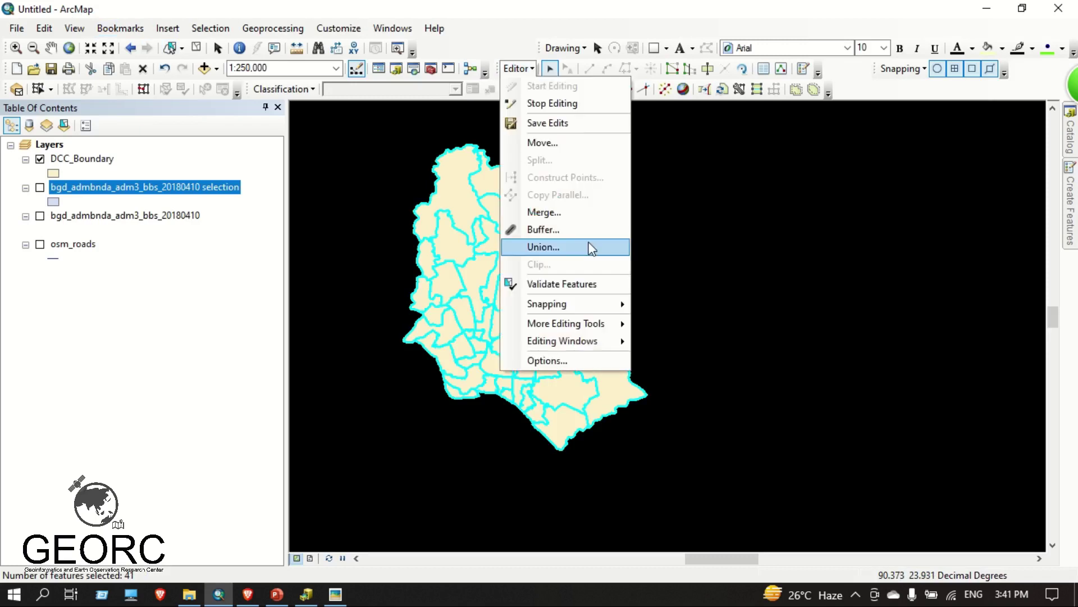
click(556, 212)
click(658, 247)
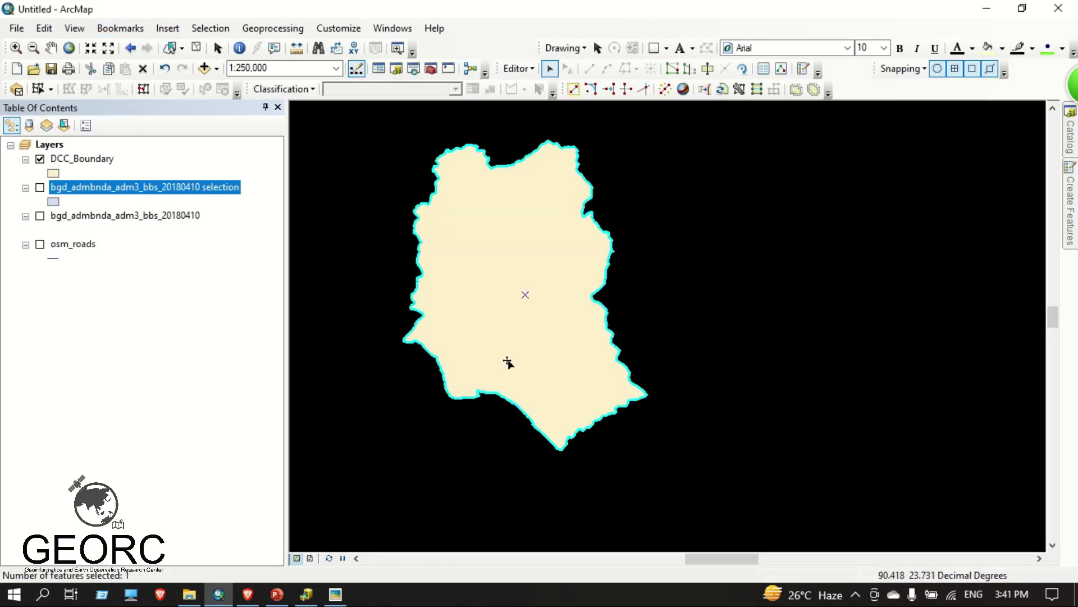
click(385, 187)
drag(537, 332, 456, 303)
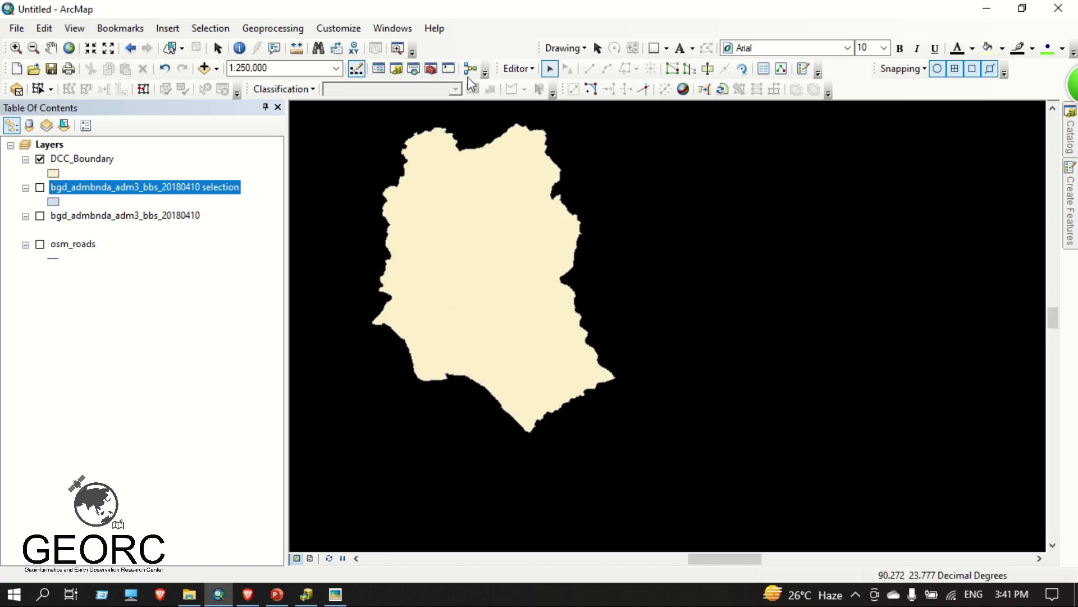
Save the boundary edits and end the edit session.
click(521, 70)
click(573, 124)
click(523, 71)
click(570, 104)
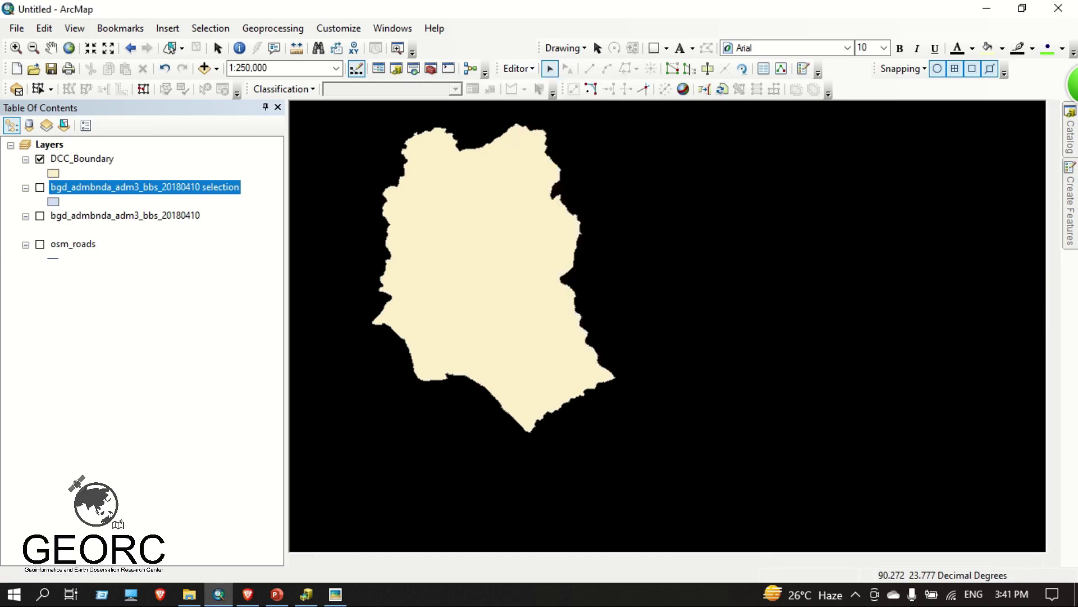
Remove the bgd_admbnda_adm3_bbs_20180410 selection layer from the map and display the original bgd_admbnda_adm3_bbs_20180410 layer.
scroll(566, 277, up, 2)
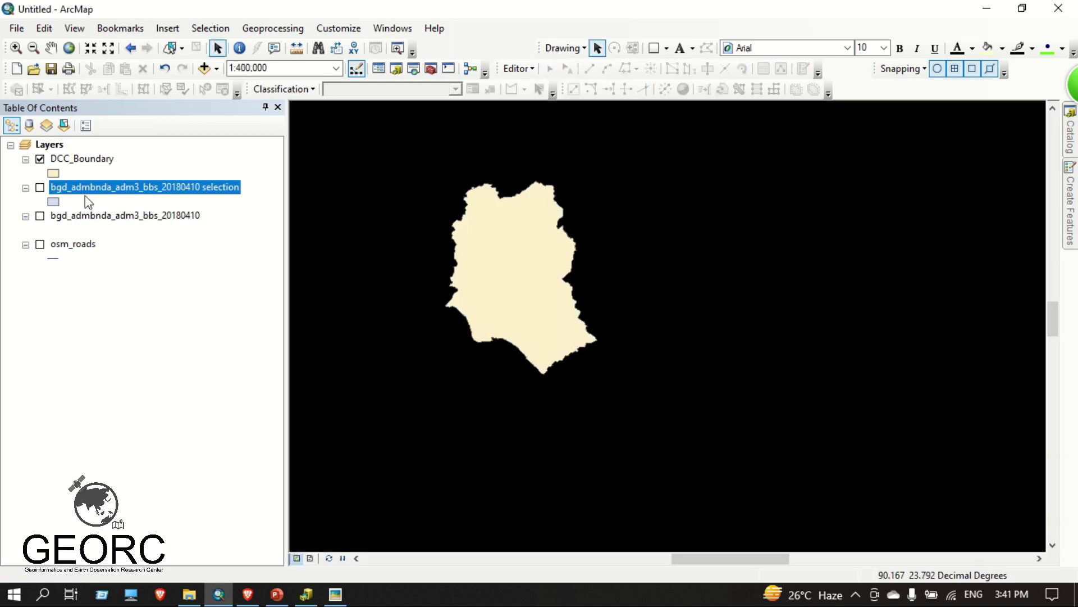
click(39, 188)
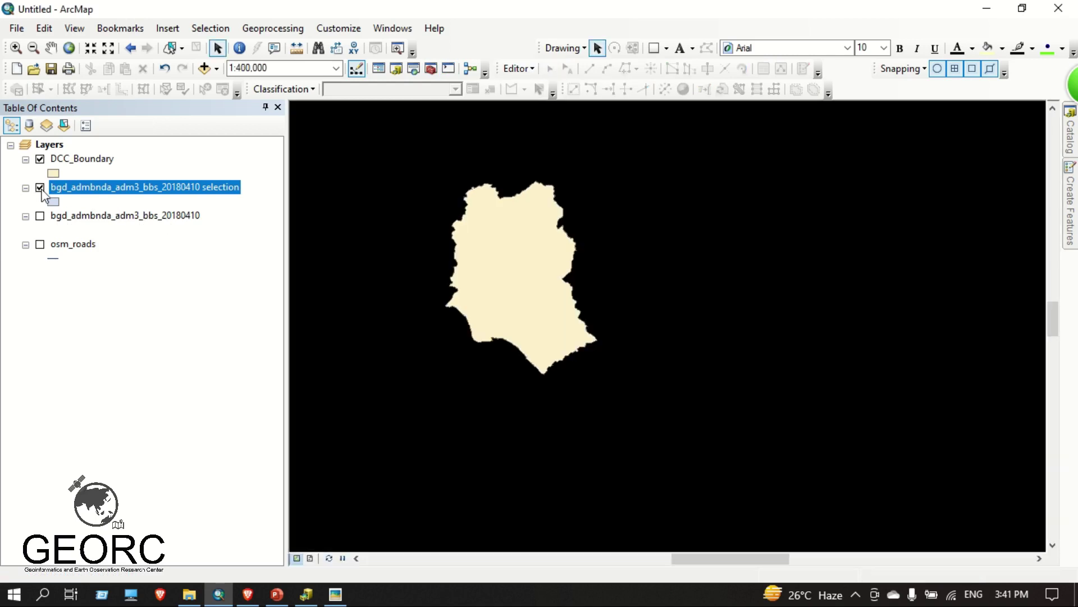
right_click(95, 192)
click(101, 209)
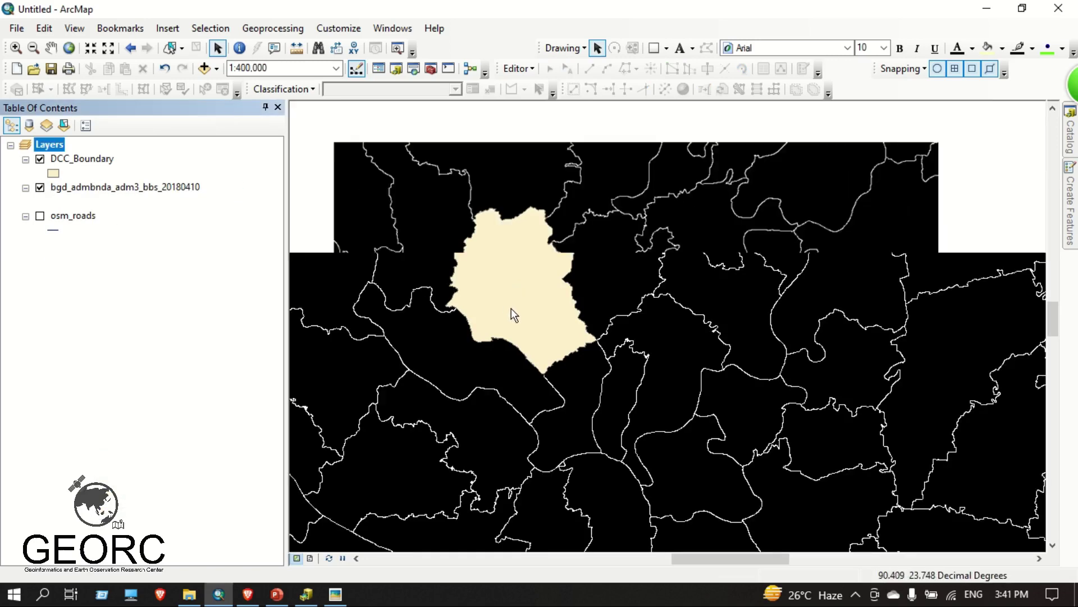
Turn on the osm_roads layer to show the roads around the city boundary.
scroll(516, 309, up, 5)
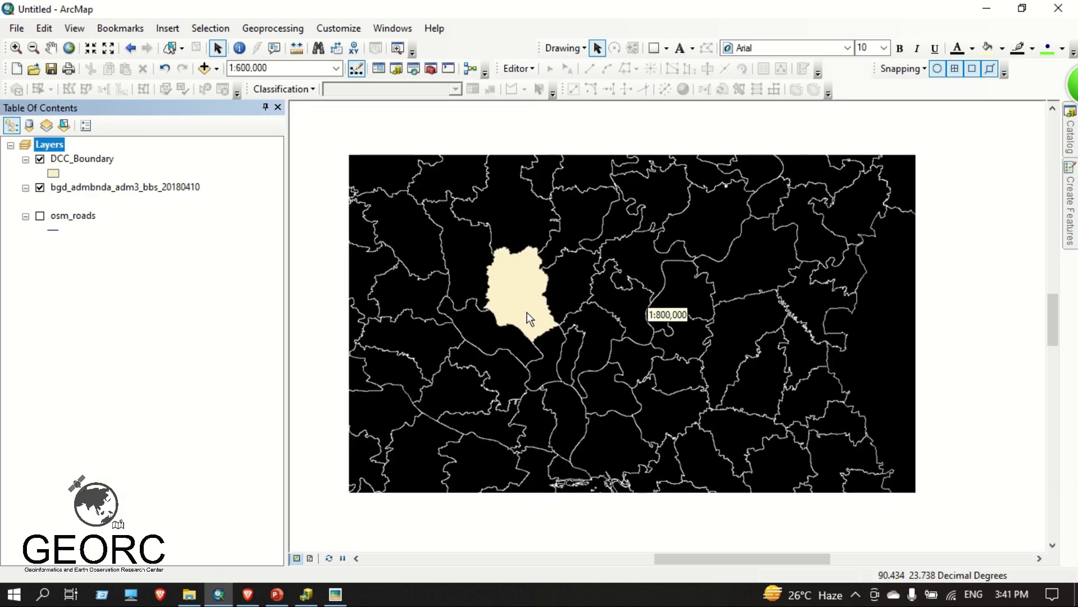
scroll(527, 313, up, 3)
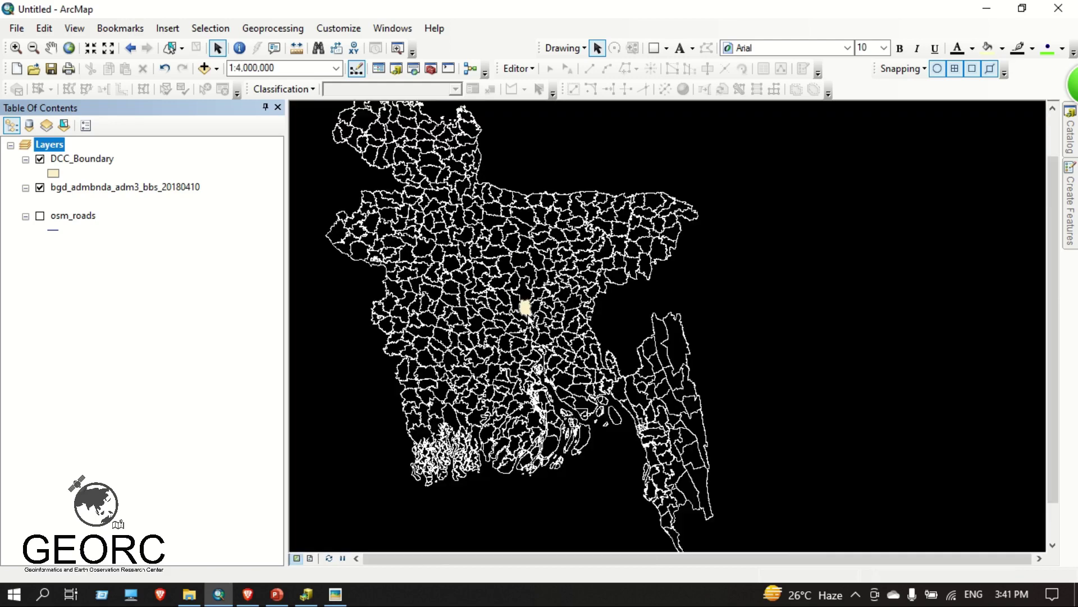
scroll(528, 315, down, 2)
scroll(528, 316, down, 7)
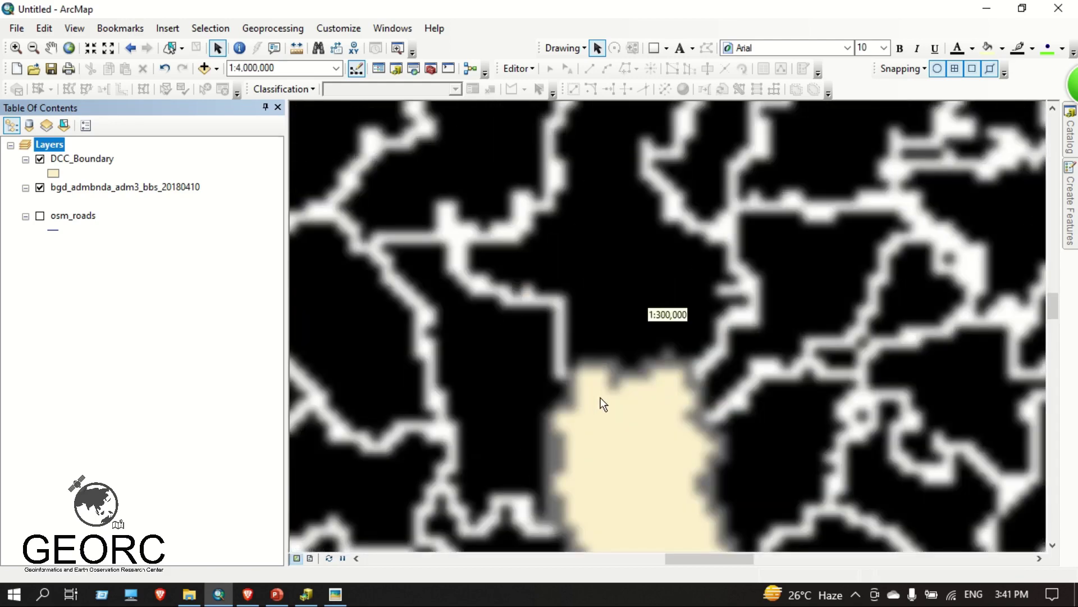
drag(602, 405, 540, 297)
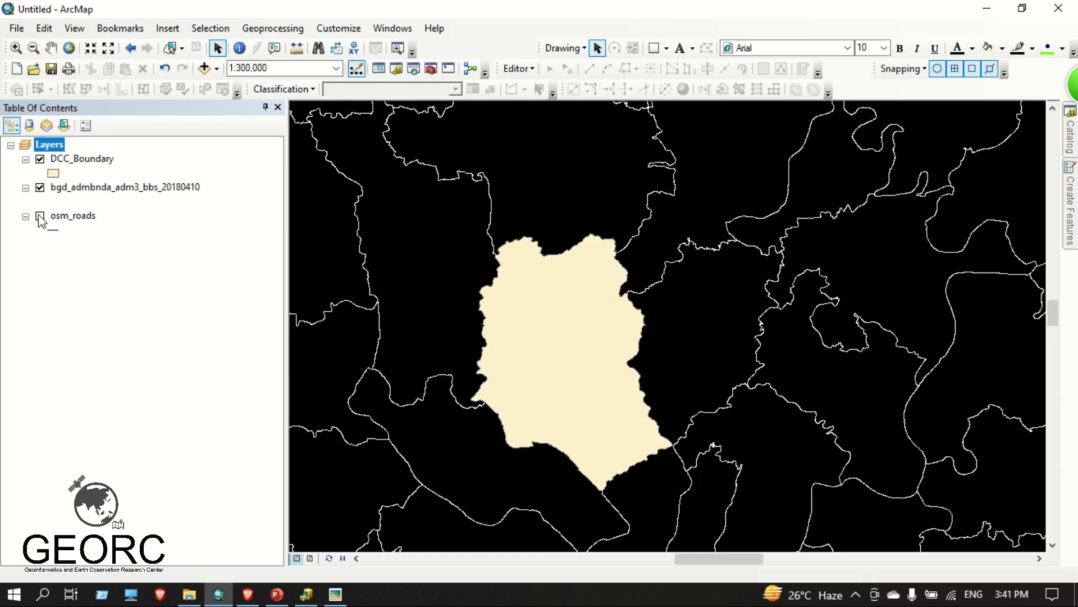
click(40, 217)
drag(587, 379, 539, 296)
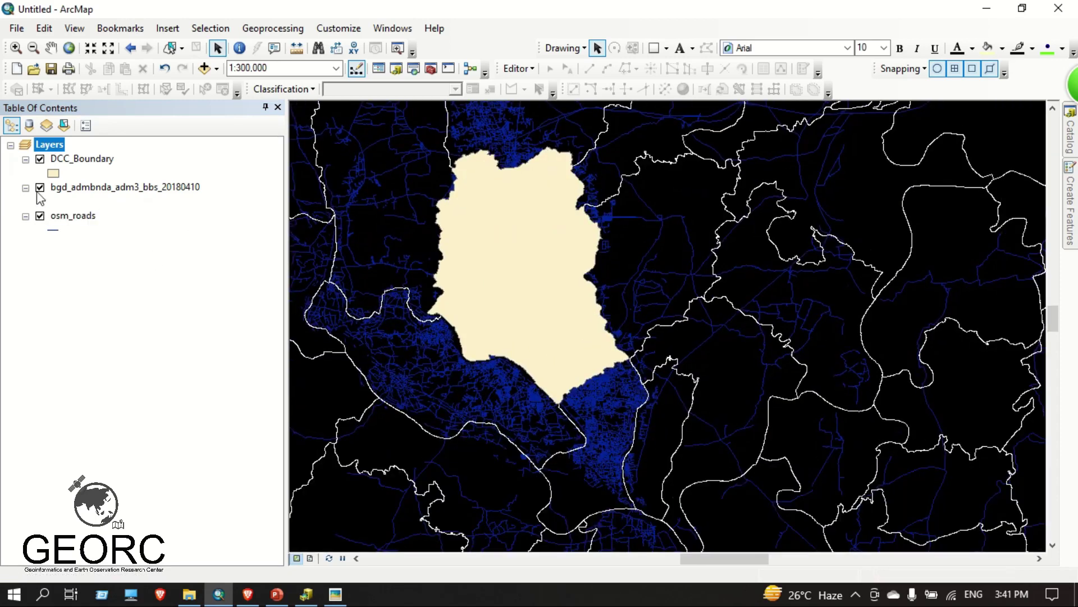
Set the DCC_Boundary symbol to No Color fill with a white outline.
click(53, 173)
click(422, 308)
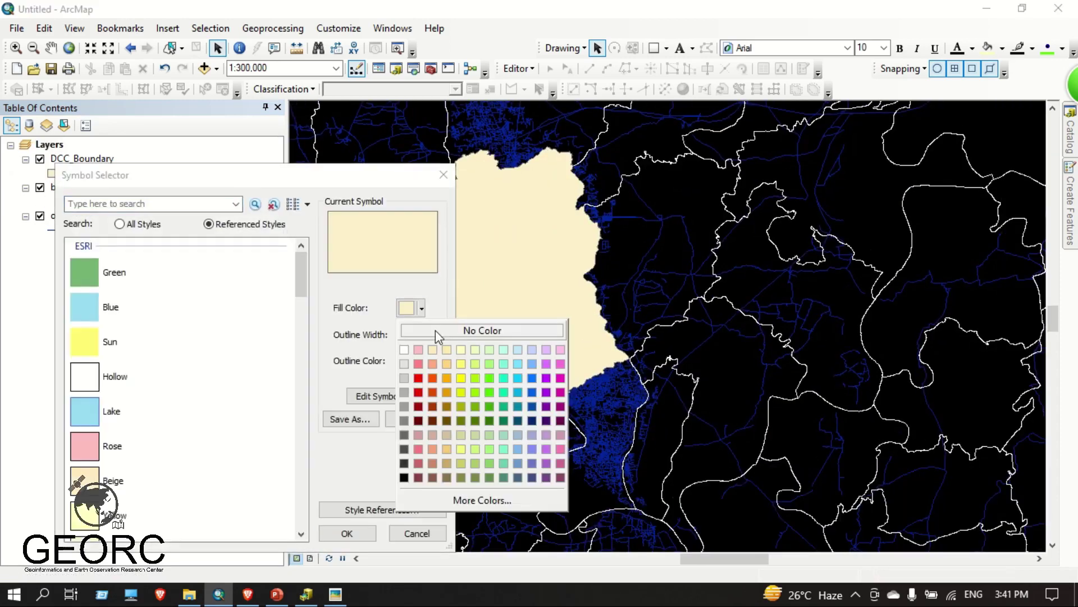
click(436, 330)
click(363, 531)
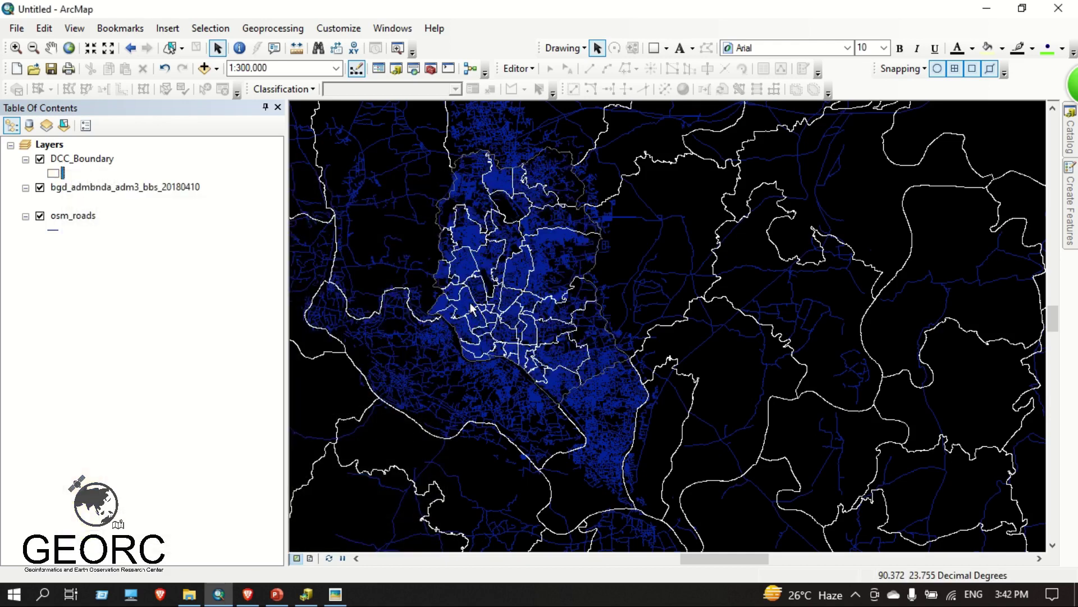
click(53, 174)
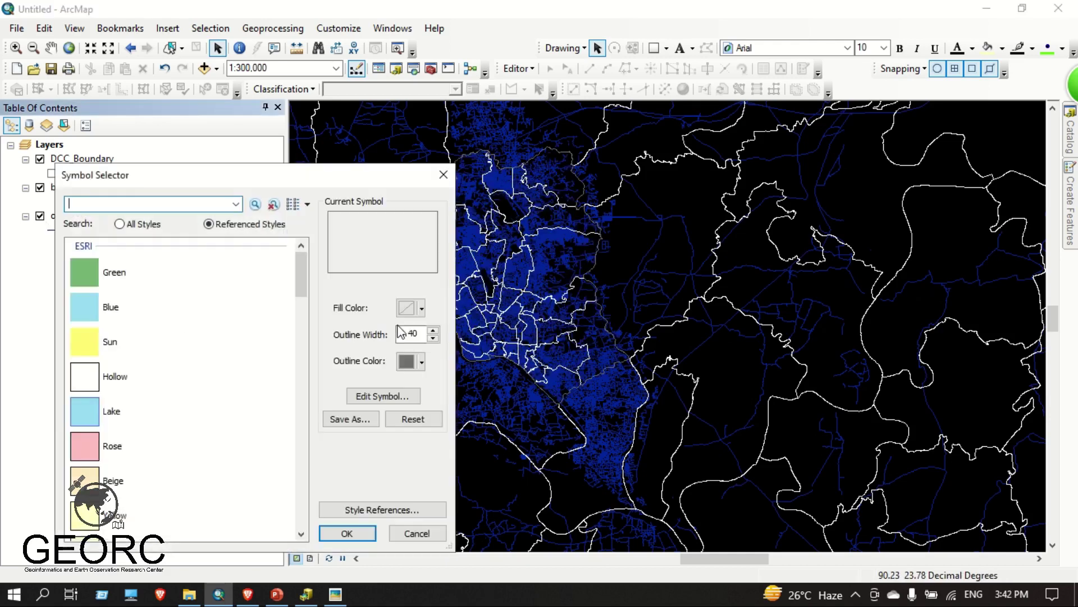
click(409, 361)
click(404, 403)
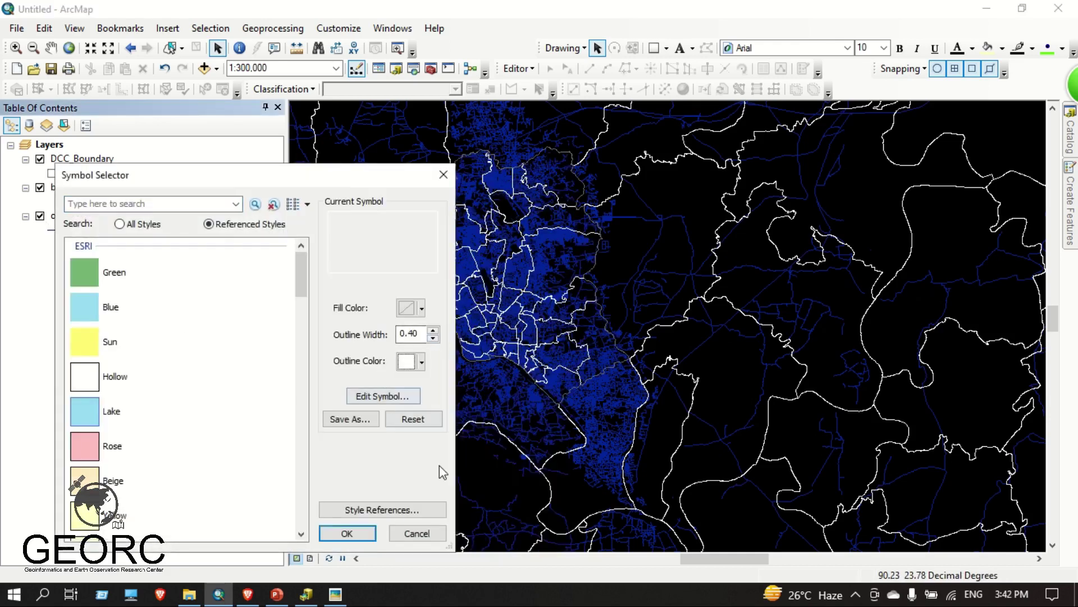
click(347, 533)
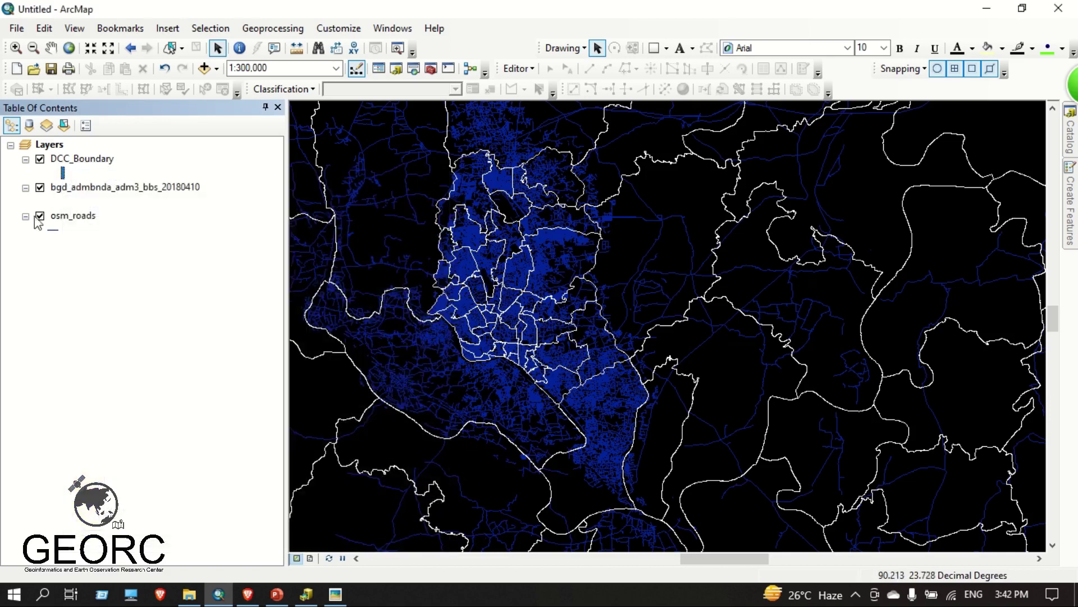
mouse_move(499, 248)
mouse_down()
mouse_move(533, 252)
mouse_move(520, 250)
mouse_up()
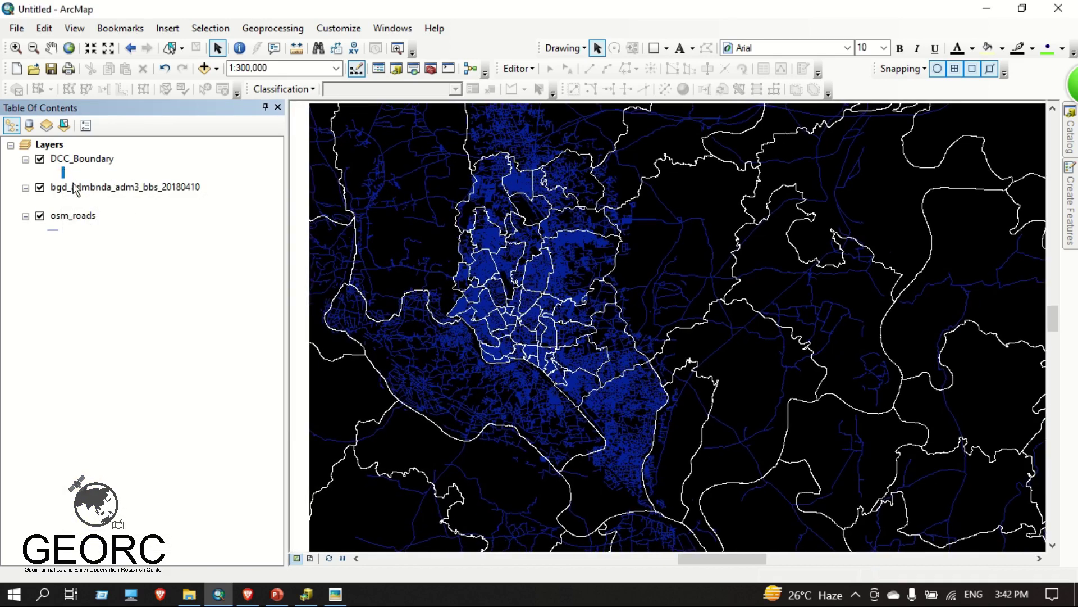
Toggle the bgd_admbnda_adm3_bbs_20180410 layer off and back on to view the roads against the city boundary alone.
click(40, 187)
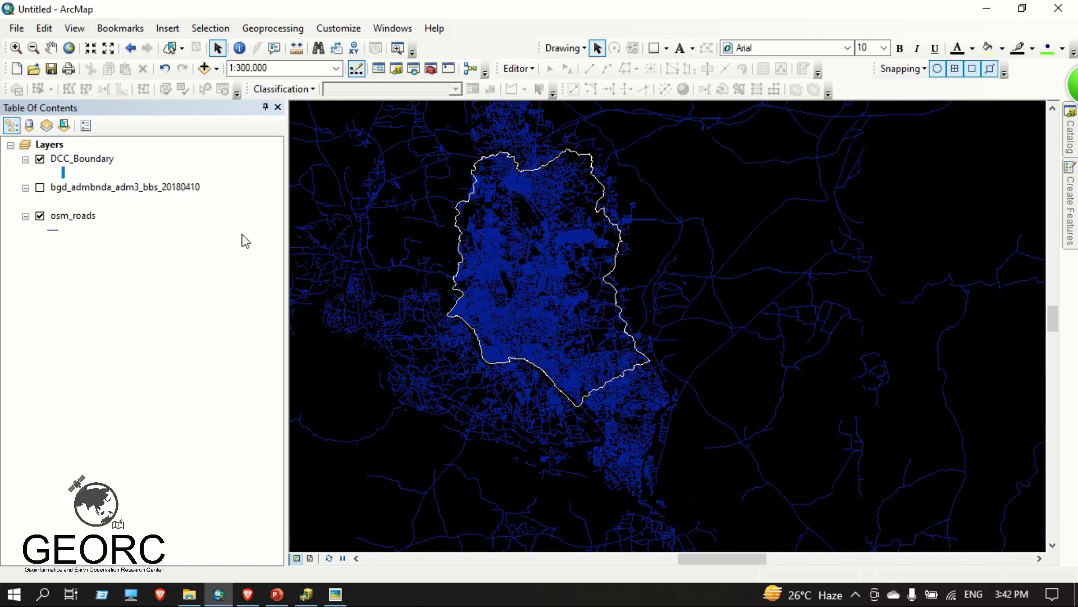
scroll(548, 315, up, 1)
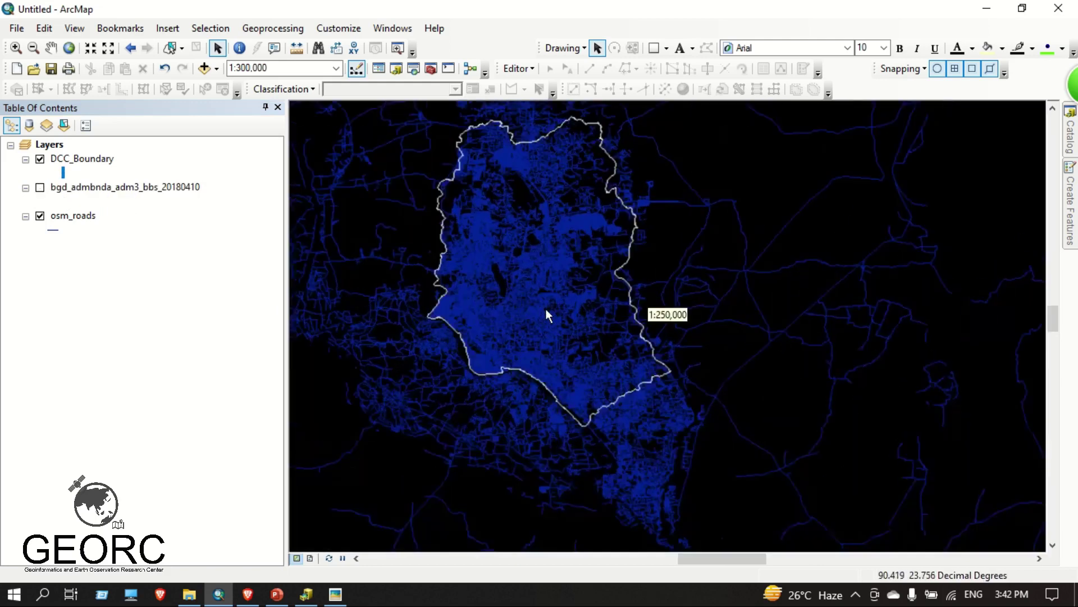
click(40, 188)
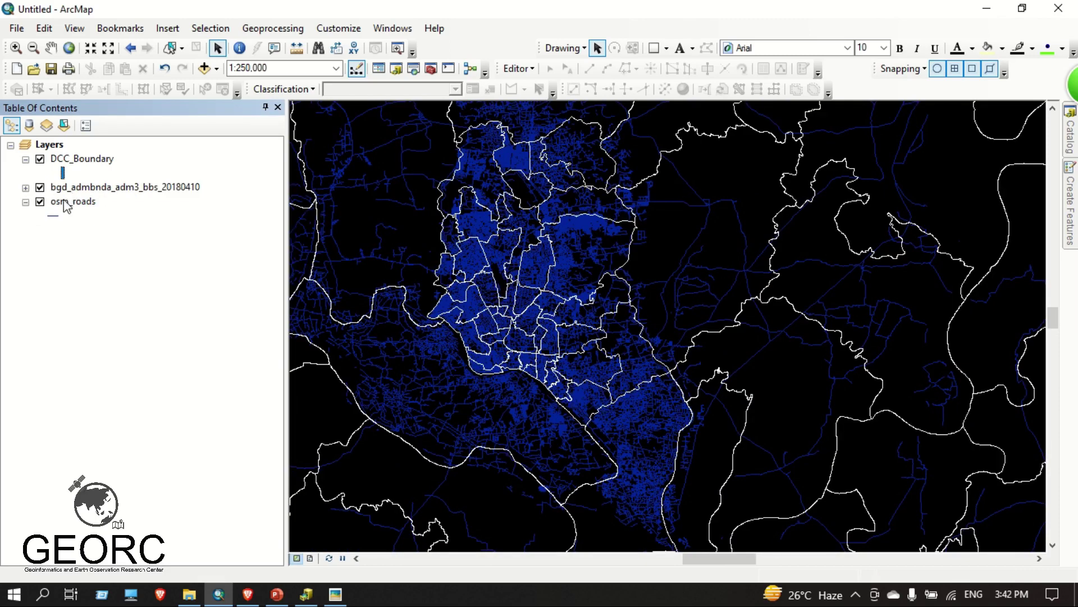
click(26, 203)
right_click(112, 183)
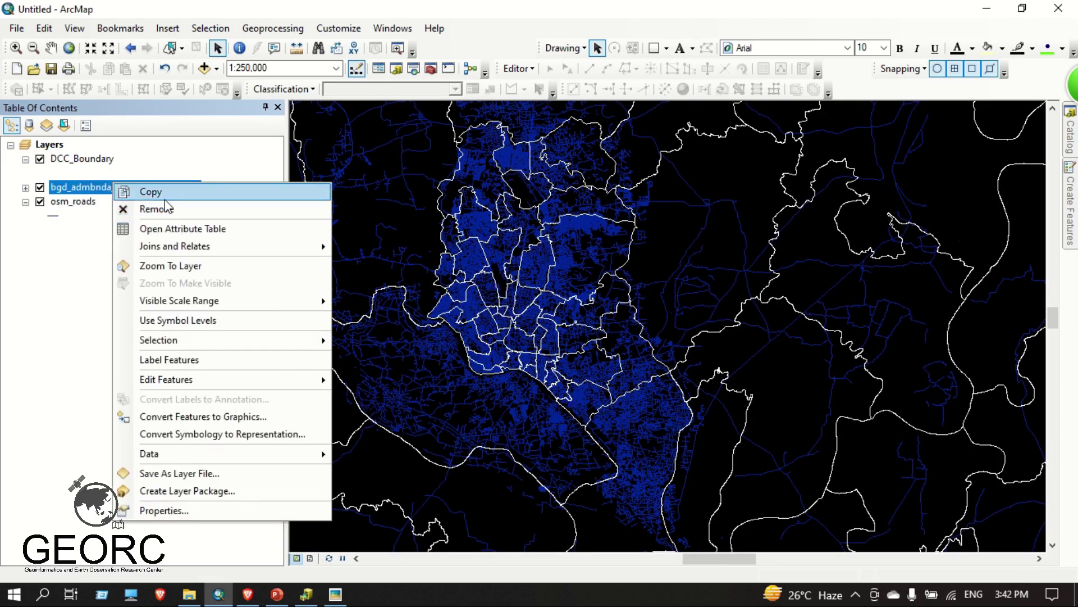
click(161, 194)
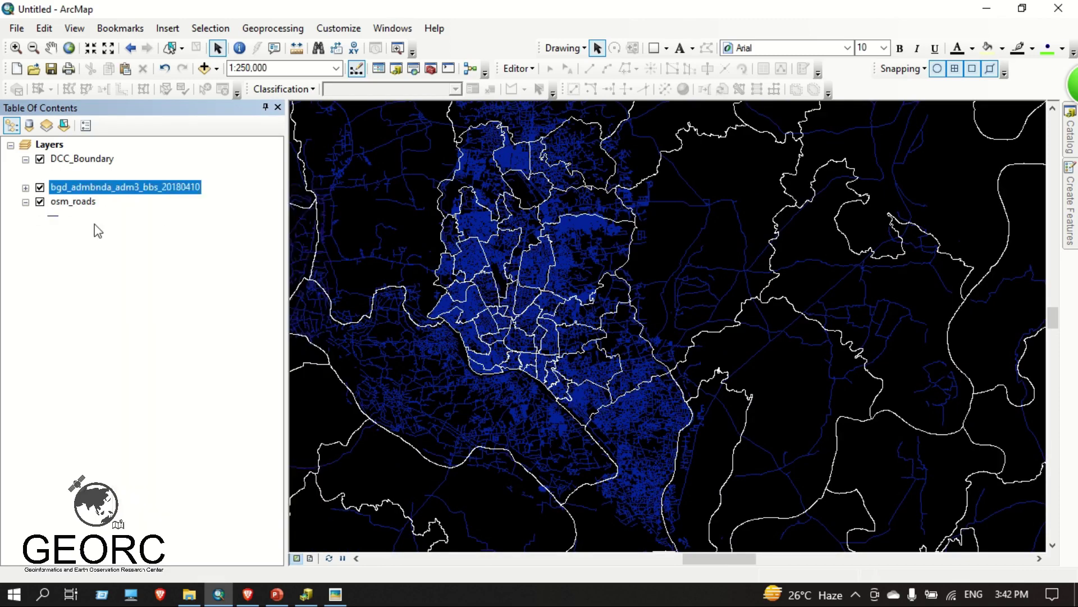
Set the osm_roads symbology to unique value categories based on the type field.
right_click(61, 205)
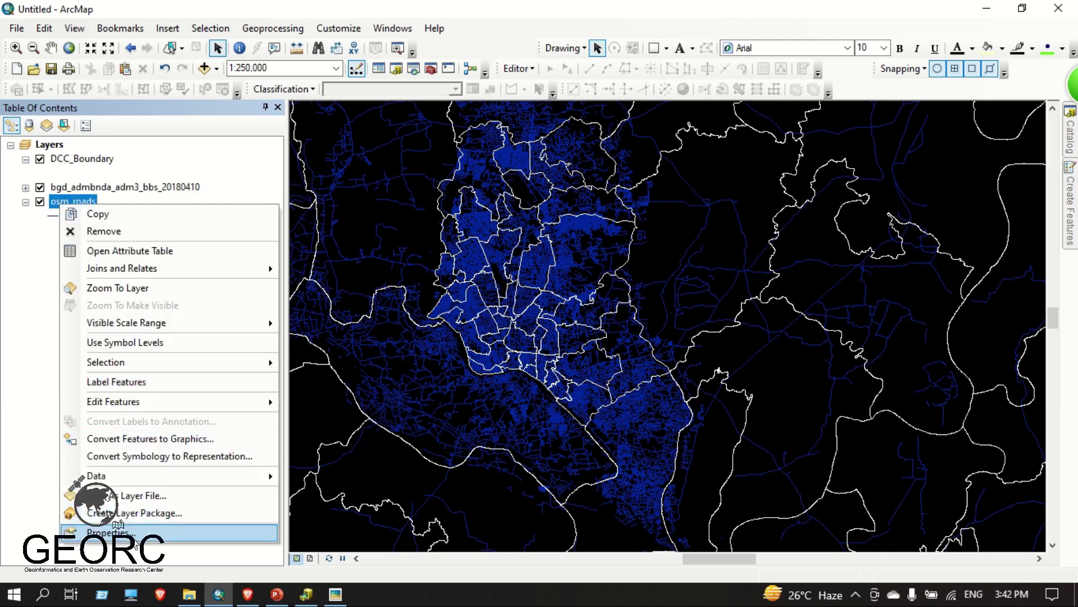
click(112, 534)
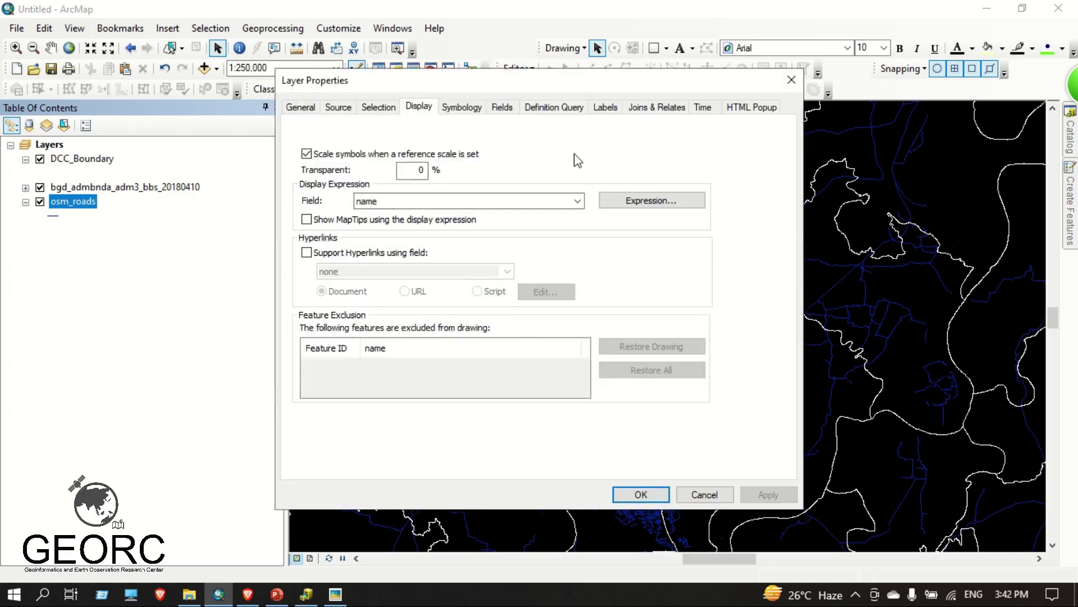
click(462, 108)
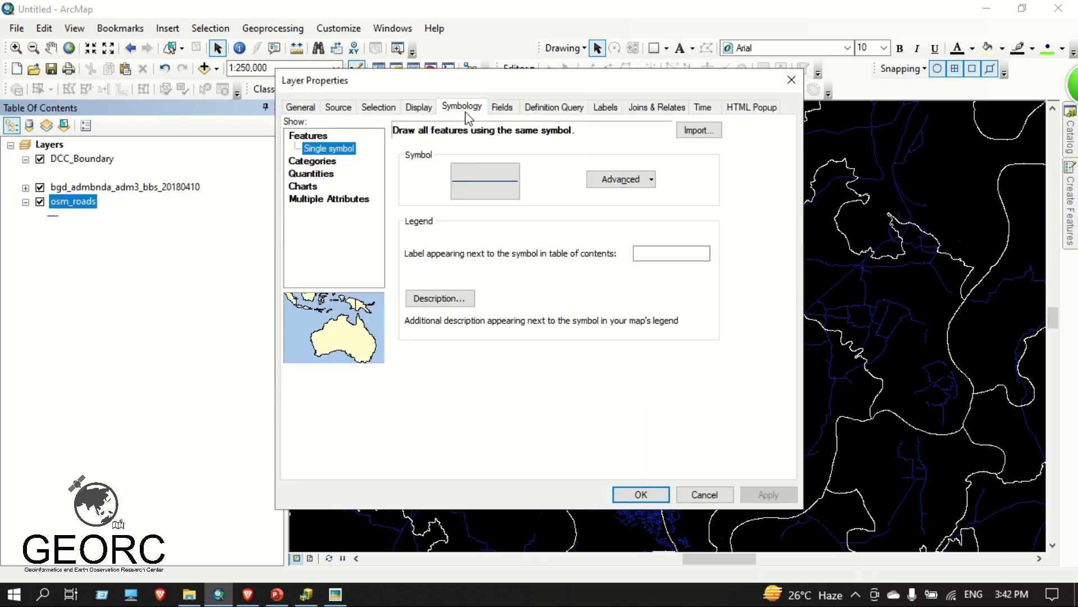
click(330, 163)
click(542, 162)
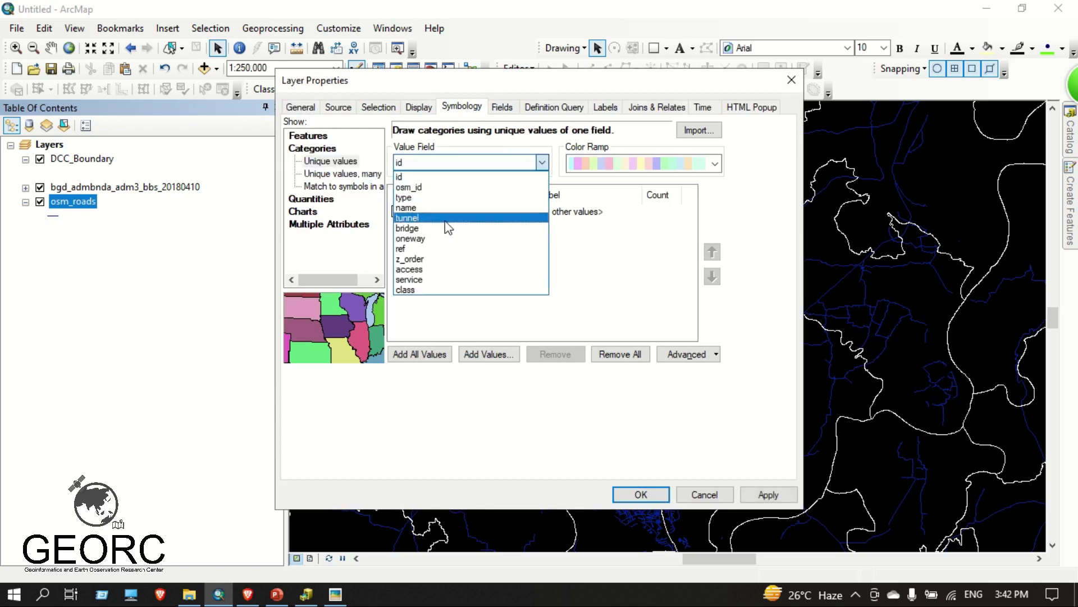
click(409, 199)
Choose the green-yellow-red color ramp, add all road type values, and apply the symbology to osm_roads.
click(632, 164)
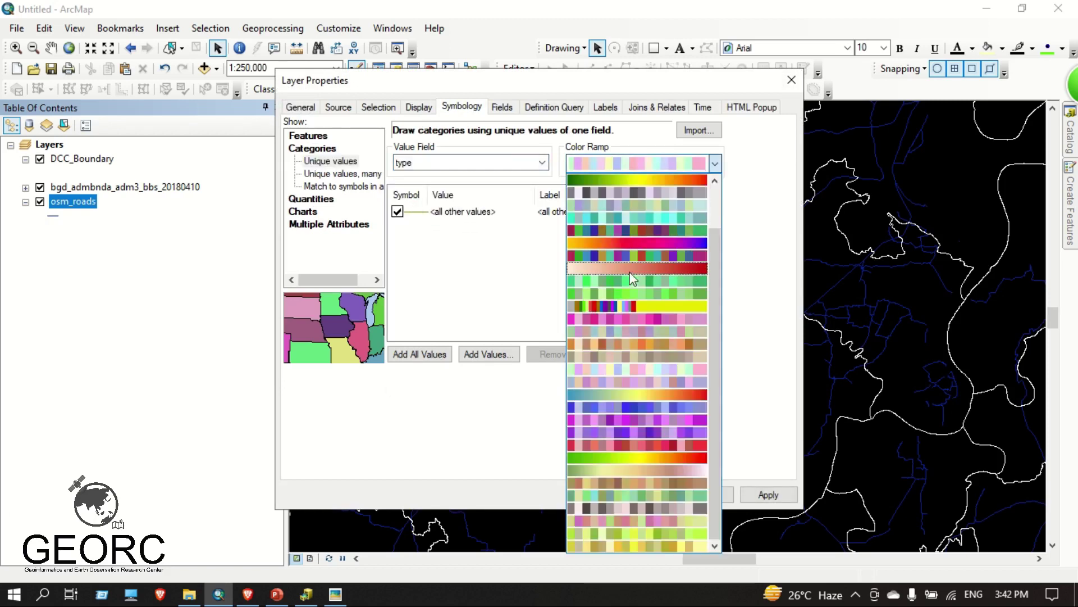
scroll(663, 196, up, 1)
click(668, 219)
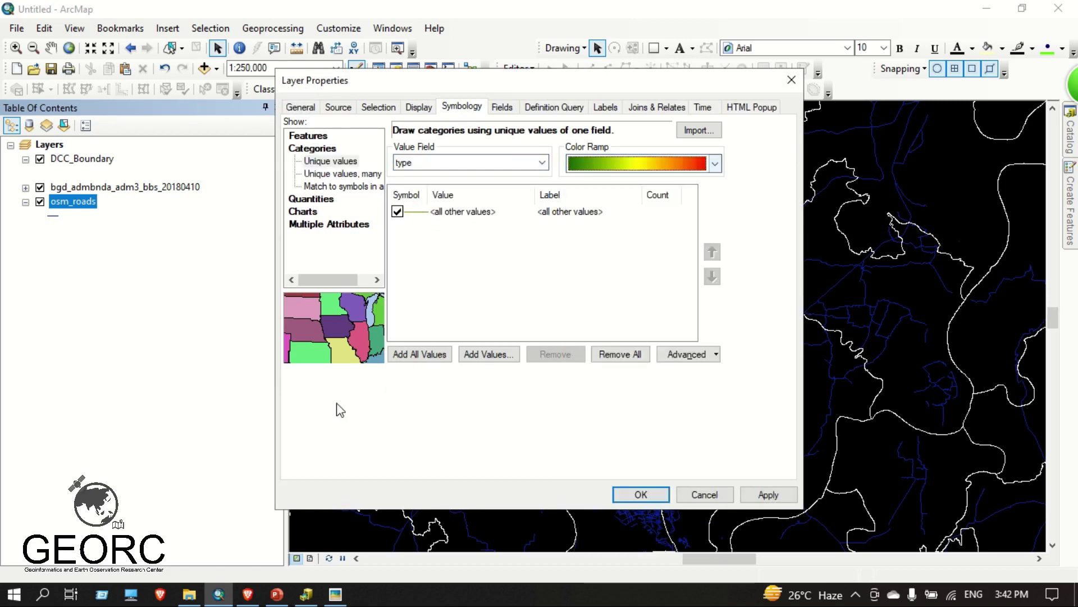
click(416, 354)
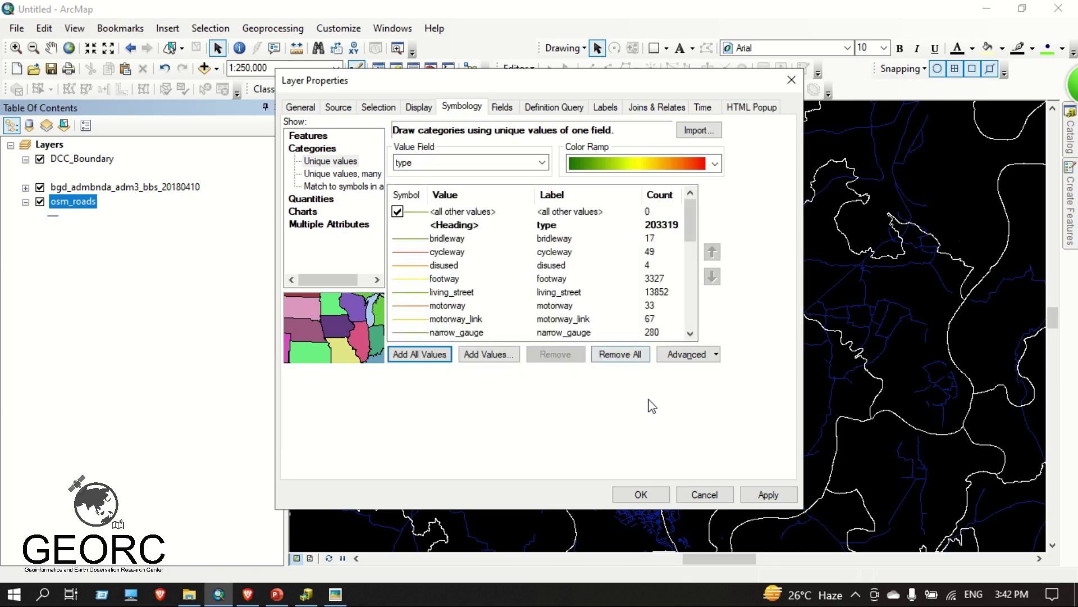
click(773, 495)
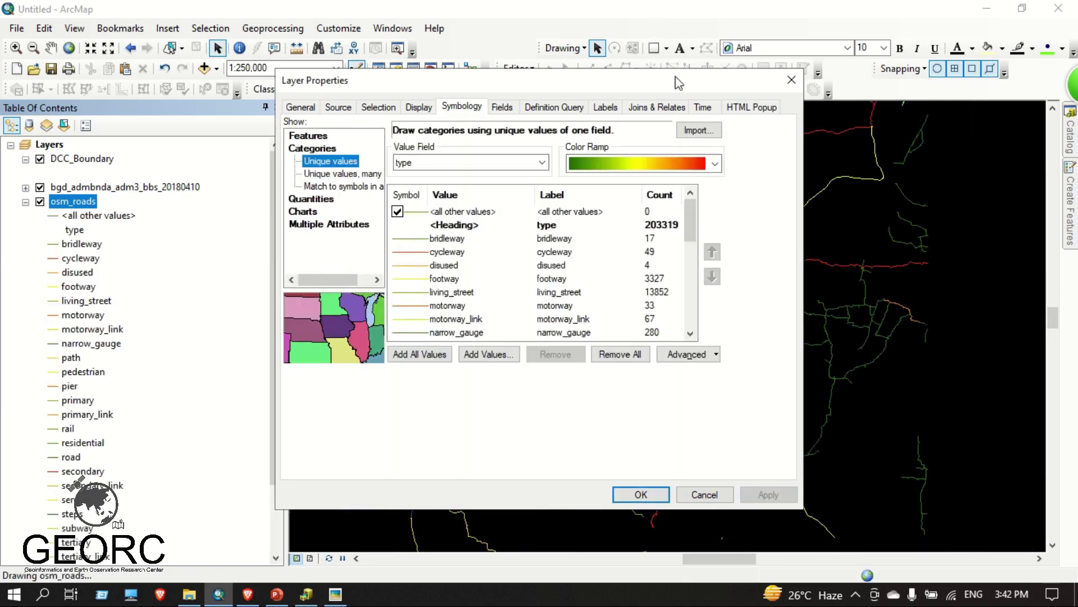
drag(683, 83, 754, 83)
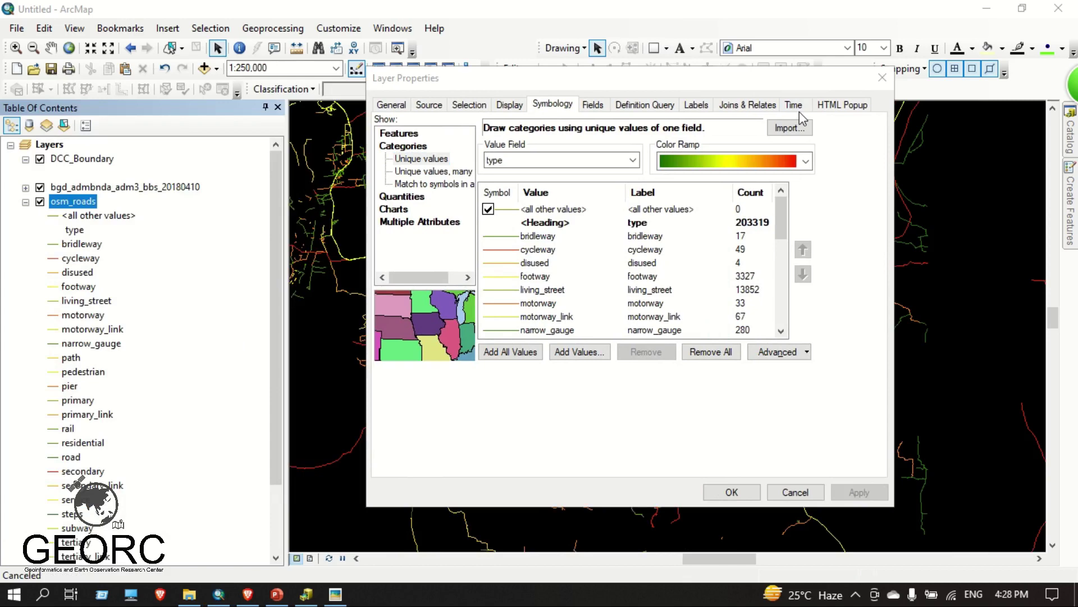
Confirm the osm_roads layer properties and collapse that layer's road type legend in the table of contents.
mouse_move(617, 92)
mouse_down()
mouse_move(515, 89)
mouse_move(712, 80)
mouse_move(632, 84)
mouse_up()
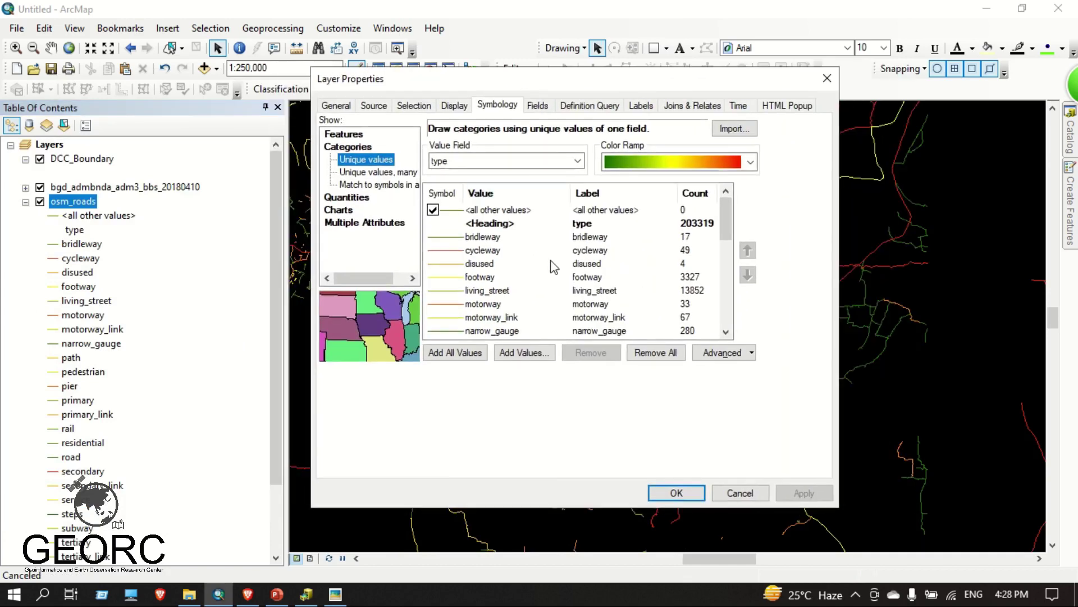
click(692, 493)
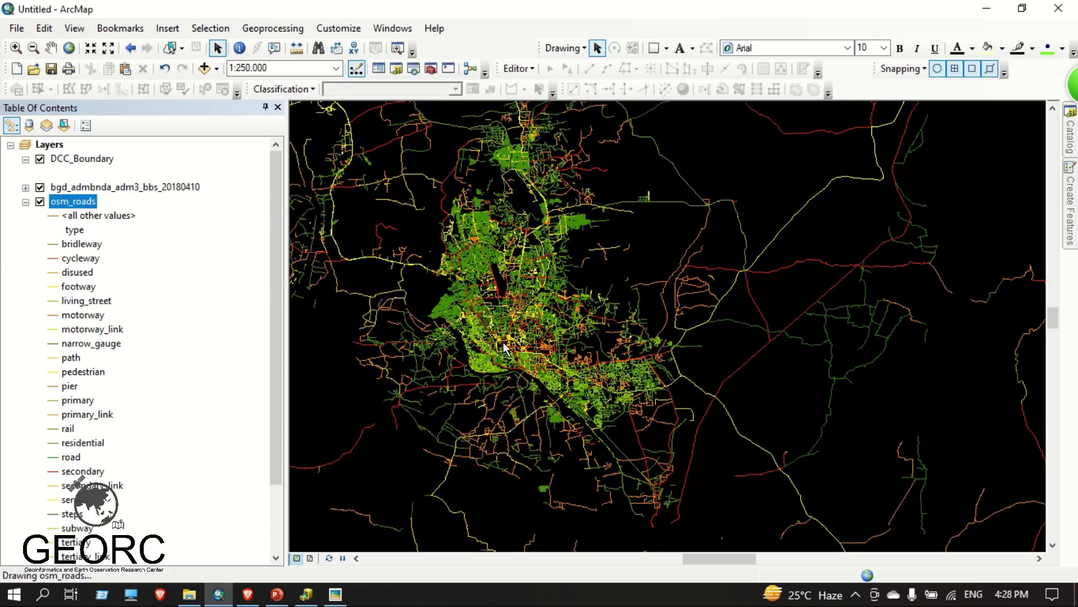
scroll(505, 347, up, 3)
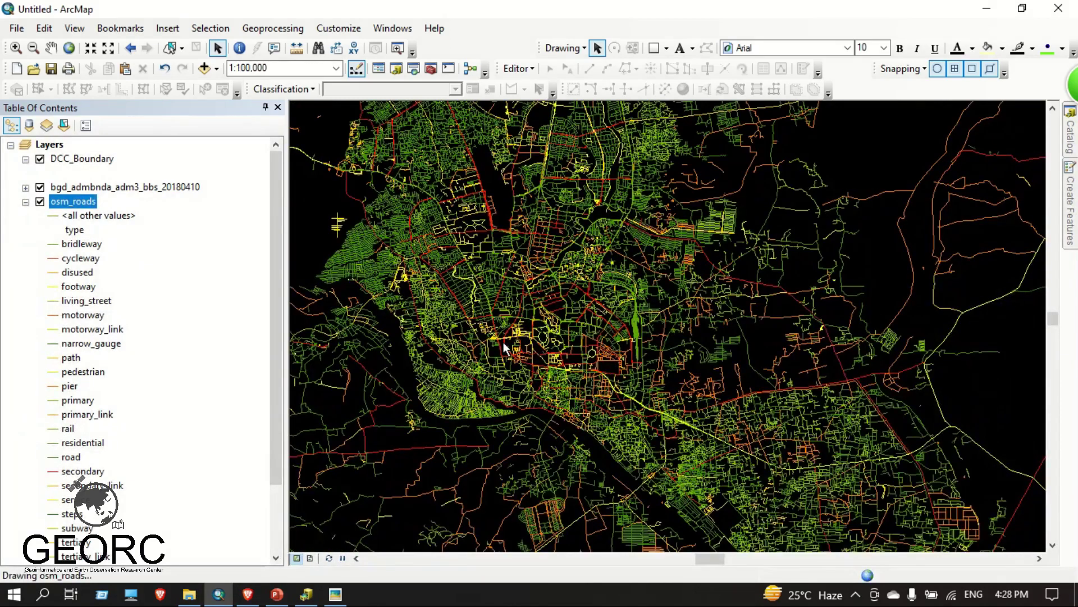
right_click(74, 205)
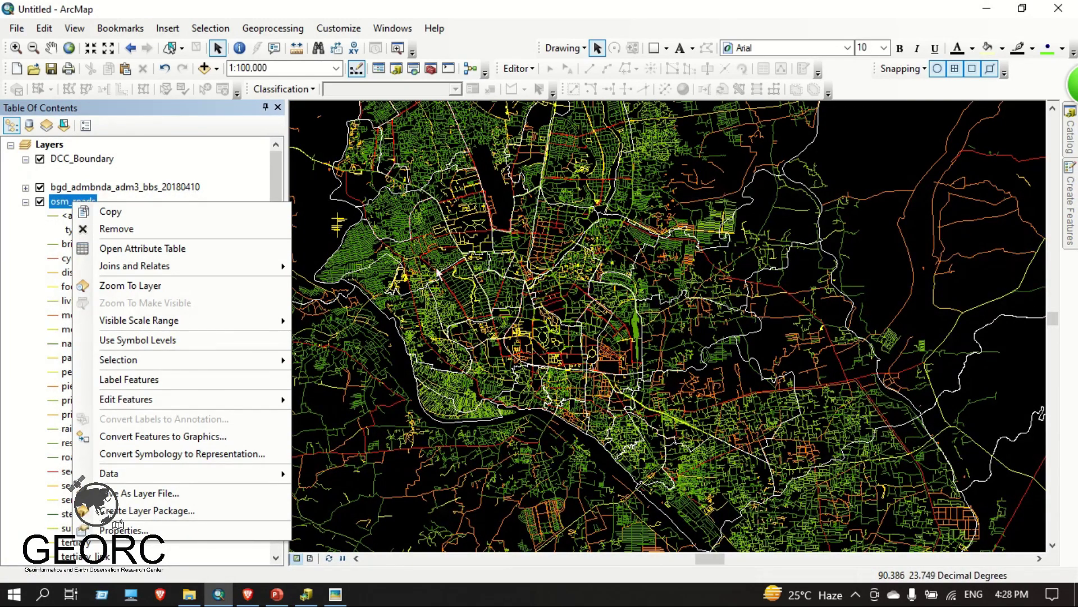
drag(620, 276, 582, 274)
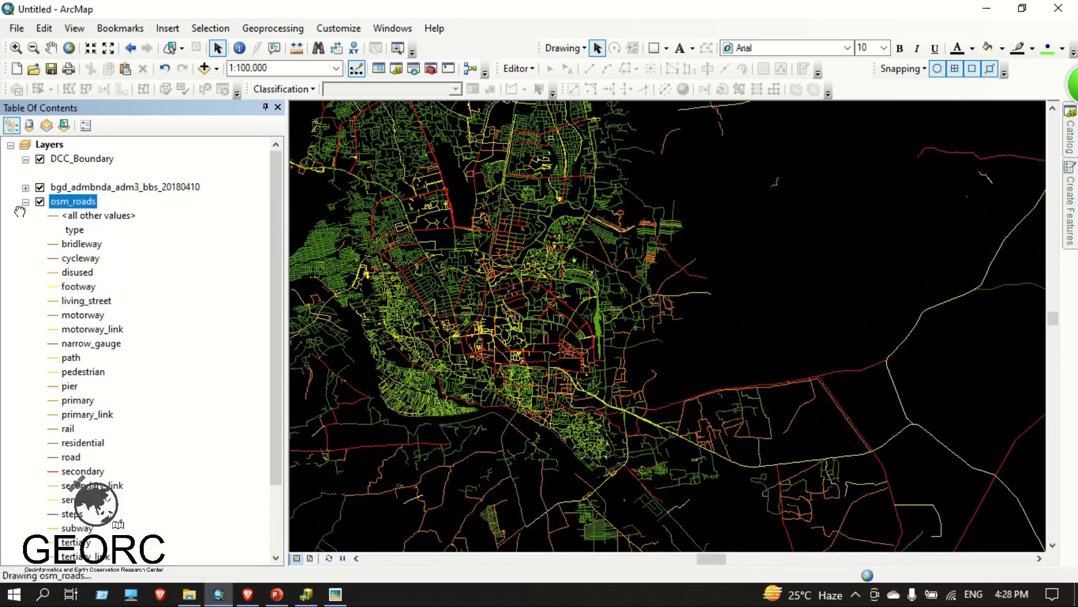
click(25, 202)
right_click(77, 205)
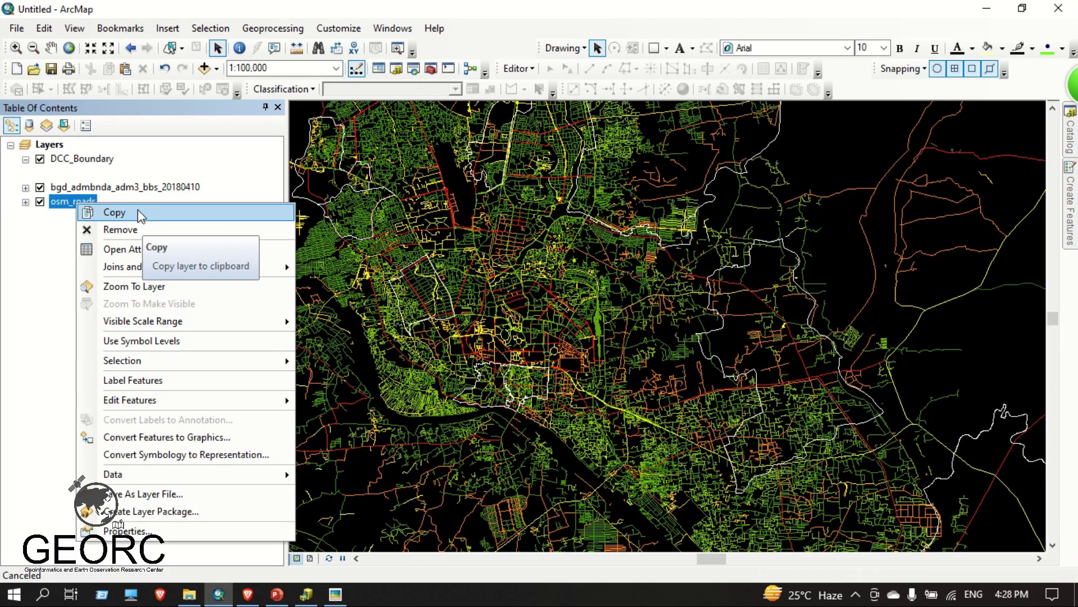
click(25, 256)
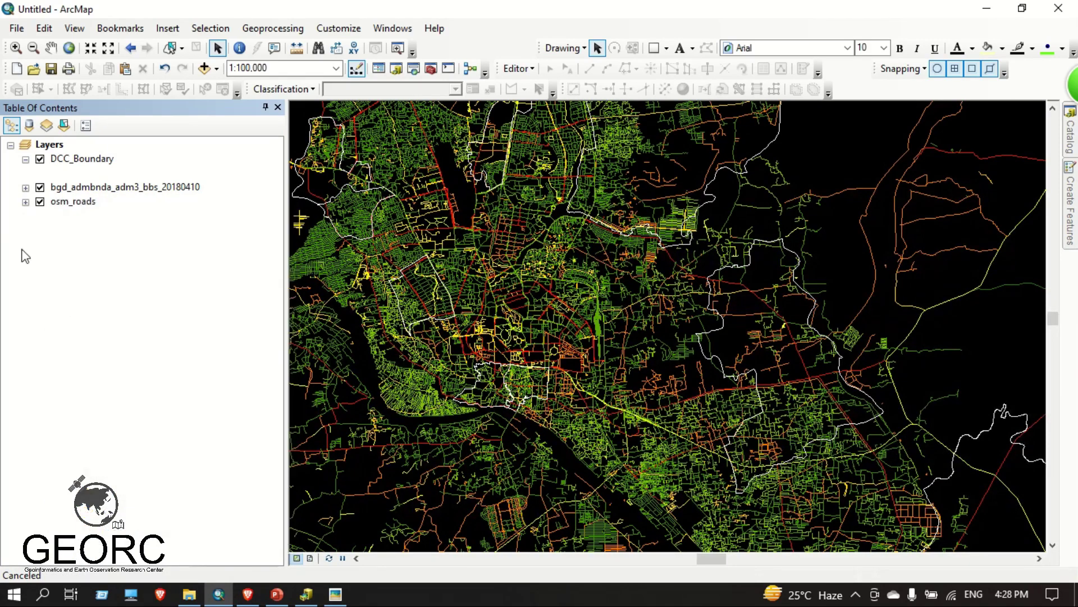
Expand the bgd_admbnda_adm3_bbs_20180410 legend and set the layer's fill color to black.
click(26, 187)
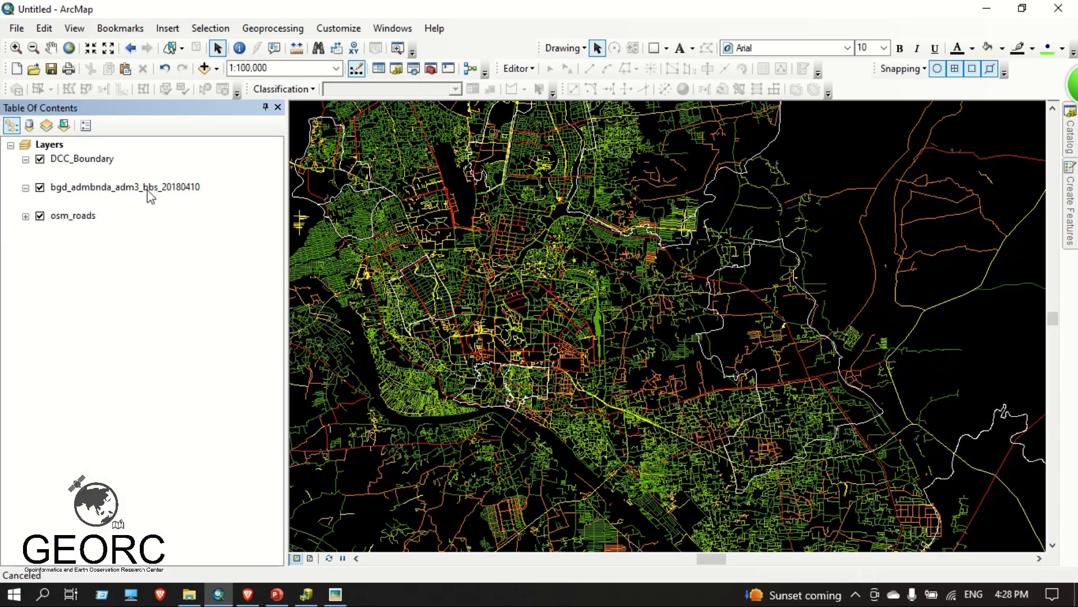
drag(700, 236, 726, 276)
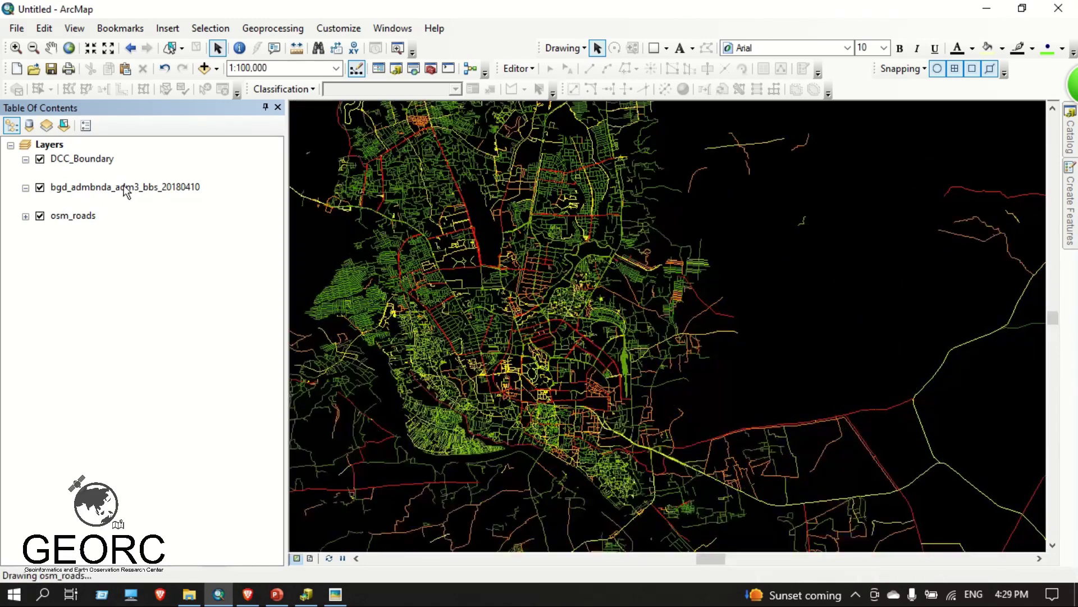
click(55, 193)
right_click(64, 191)
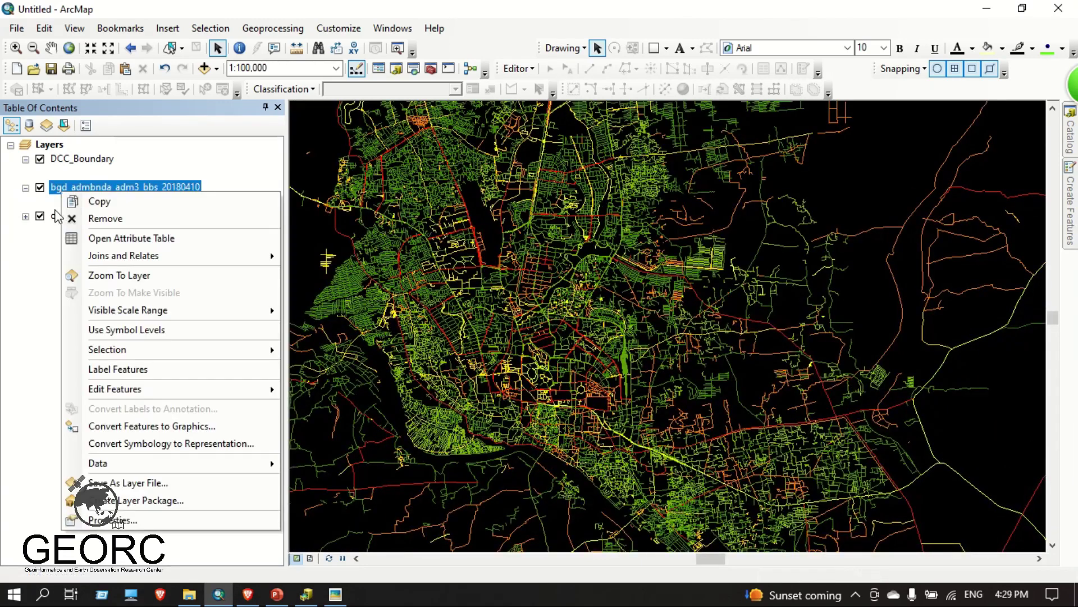
key(Escape)
click(60, 201)
click(412, 309)
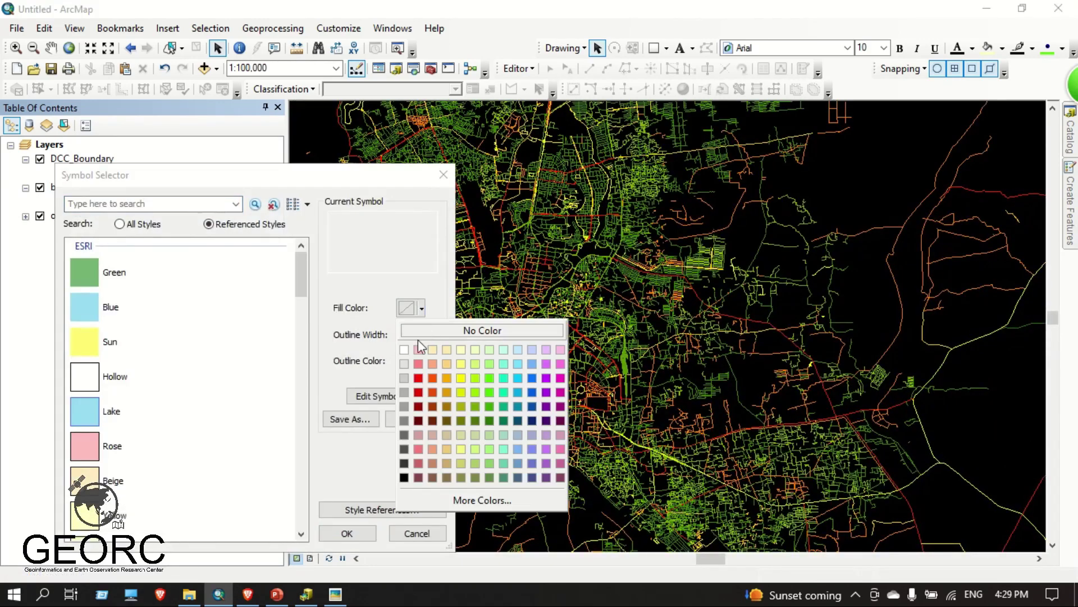
click(404, 478)
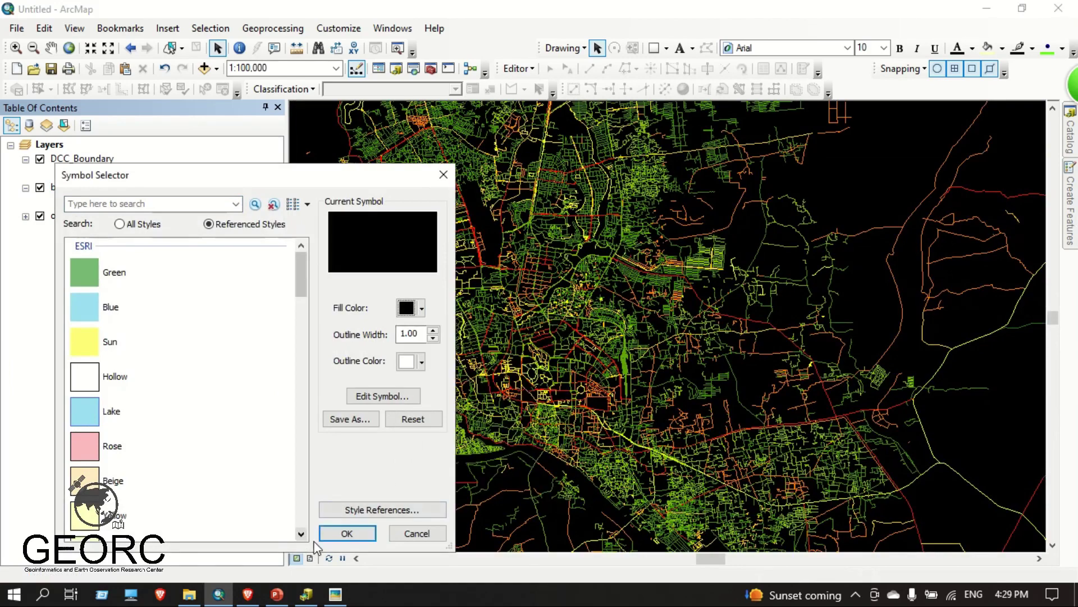
click(348, 534)
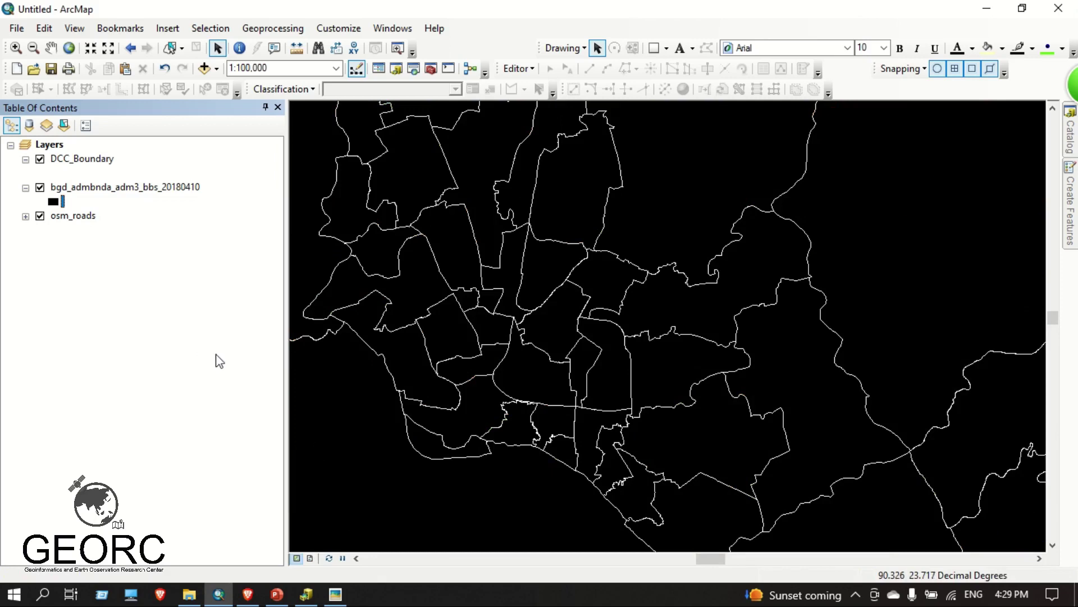
Set the display transparency of the bgd_admbnda_adm3_bbs_20180410 layer to 15%.
right_click(68, 192)
click(101, 521)
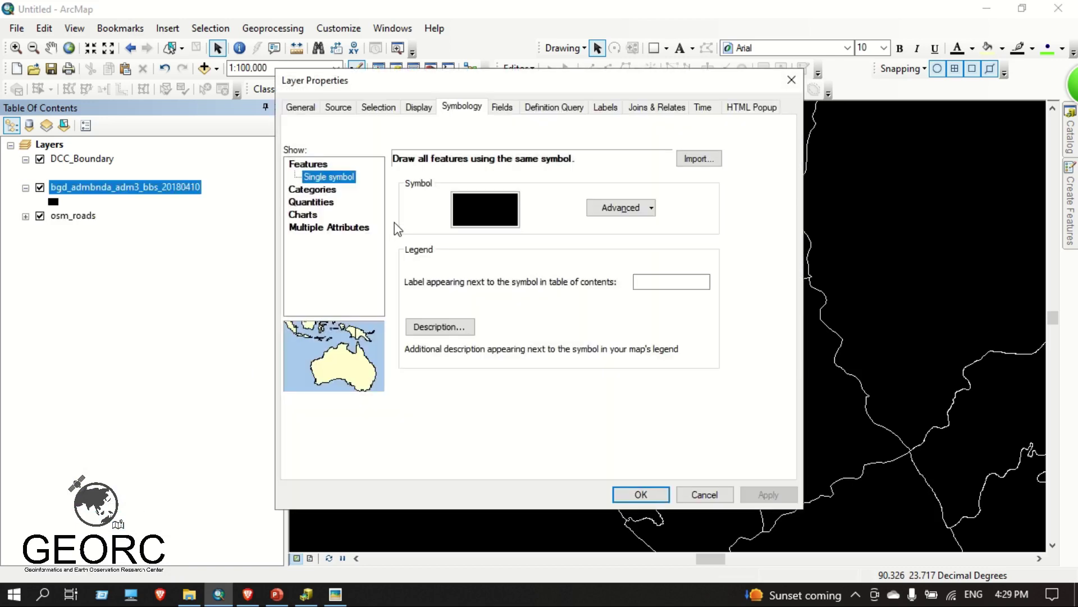
click(419, 106)
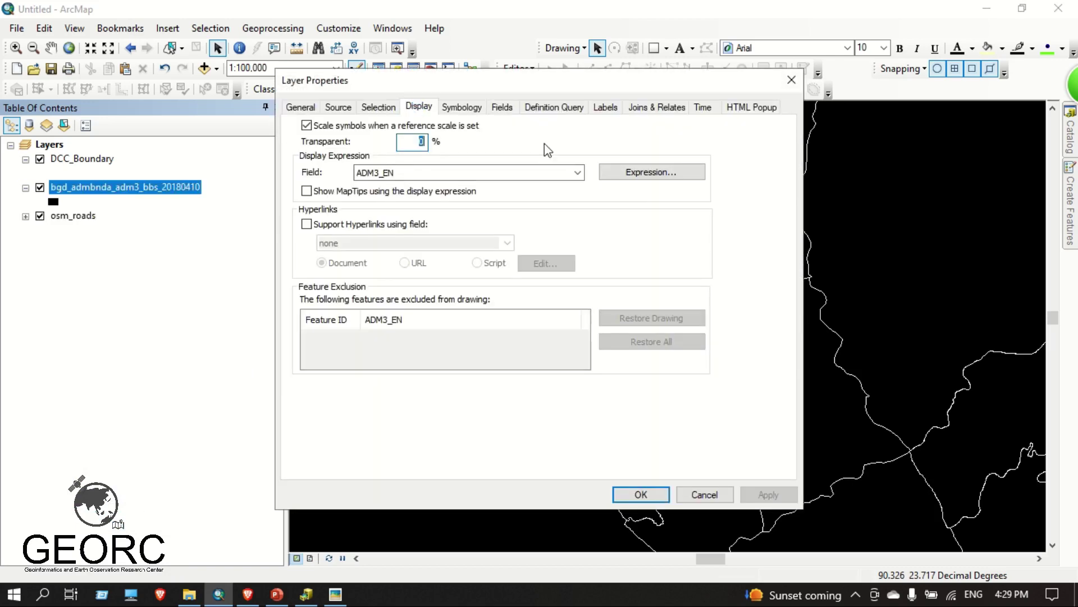
text(15)
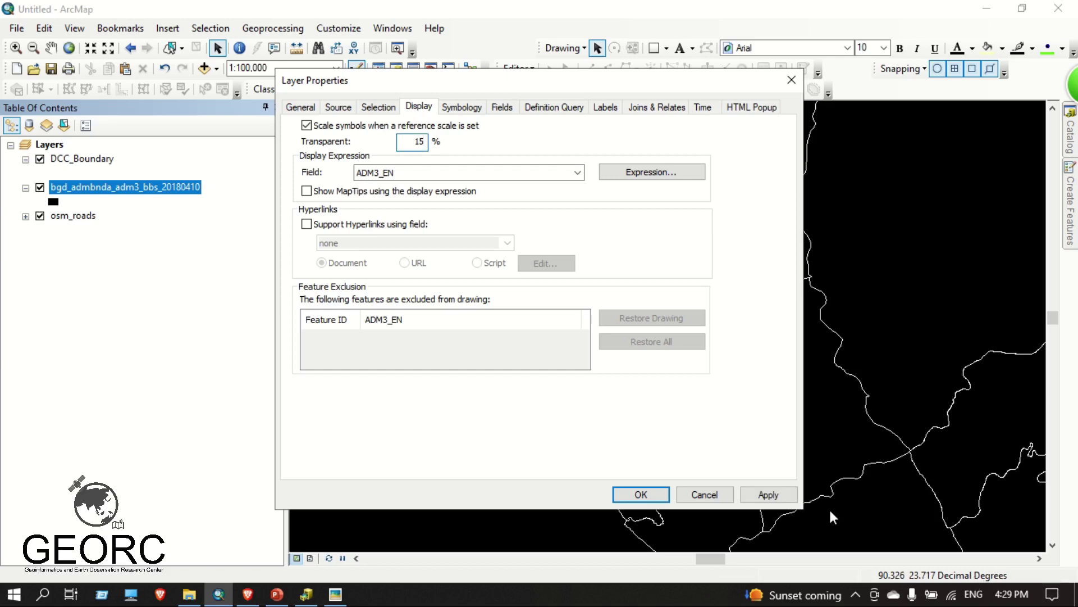
click(770, 494)
click(661, 493)
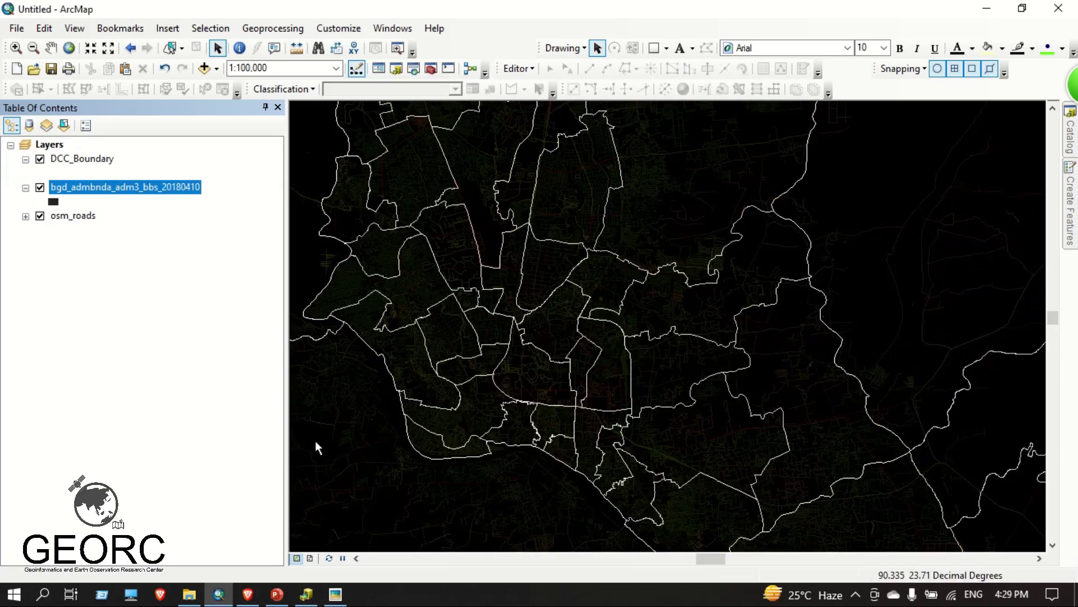
Lower the outline width of the bgd_admbnda_adm3_bbs_20180410 symbol to remove its internal boundary lines.
click(50, 203)
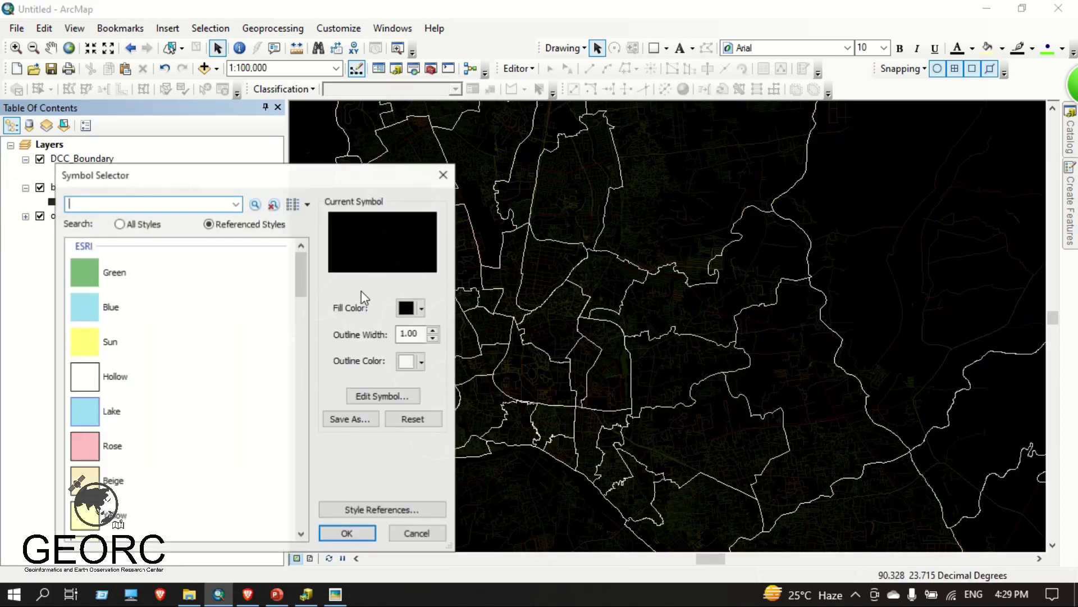
click(436, 340)
click(324, 533)
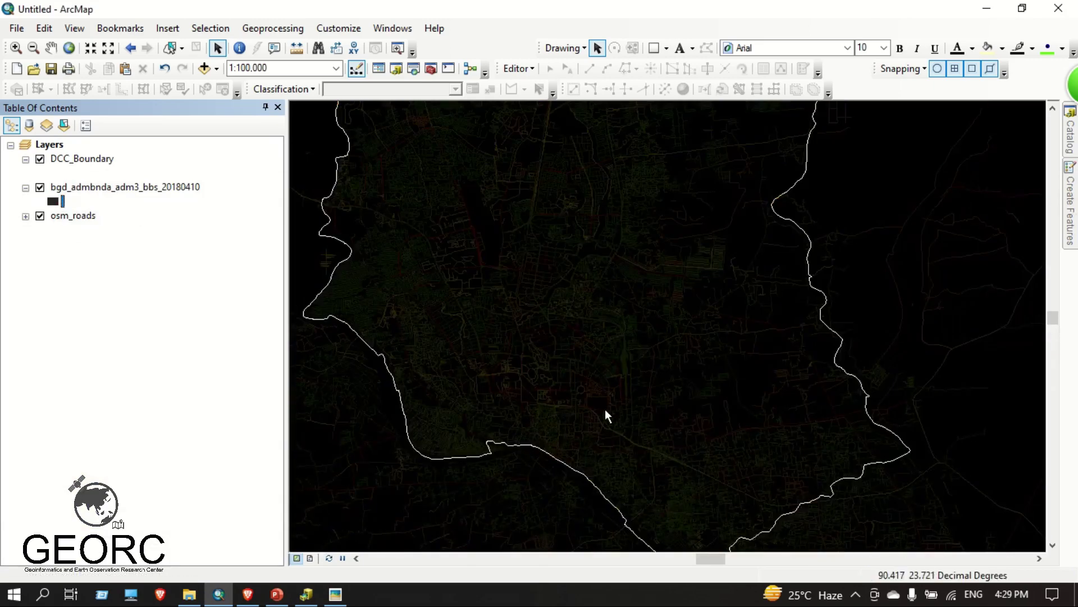
scroll(604, 409, up, 3)
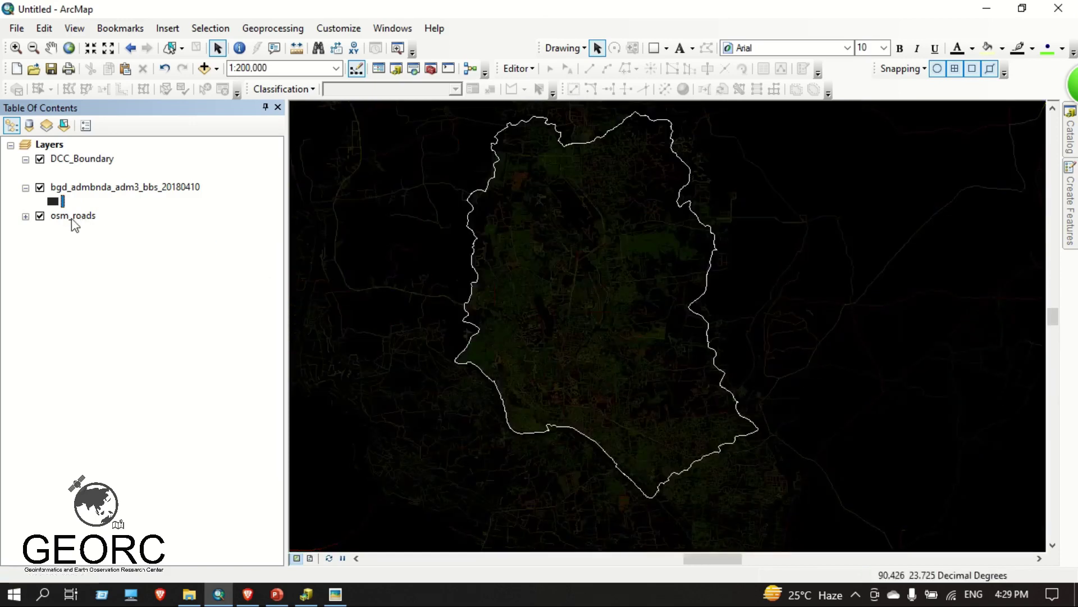
Duplicate the osm_roads layer within the data frame and place the copy between DCC_Boundary and bgd_admbnda_adm3_bbs_20180410.
right_click(53, 216)
click(109, 226)
right_click(55, 144)
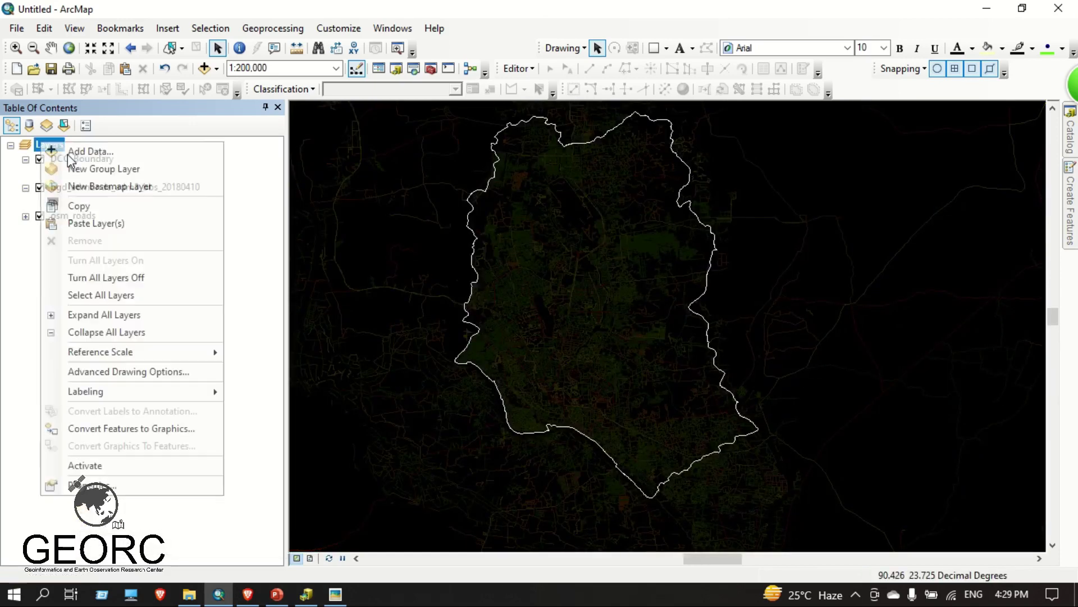
click(93, 224)
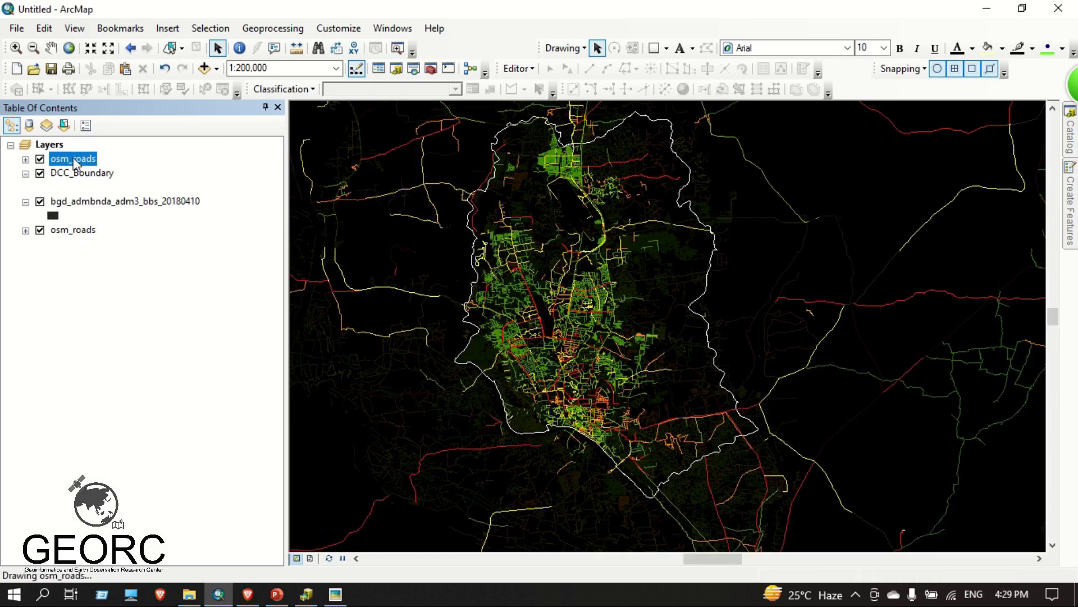
drag(73, 159, 75, 186)
Rename the original roads layer beneath bgd_admbnda_adm3_bbs_20180410 to osm_roads 1.
click(89, 231)
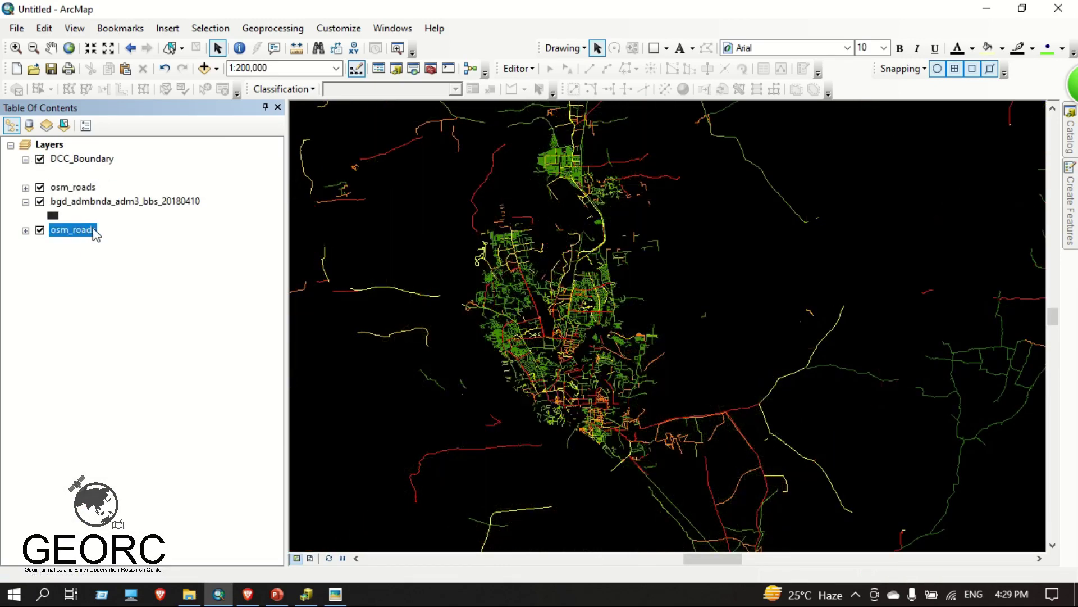
click(93, 229)
click(98, 229)
text(1)
click(92, 184)
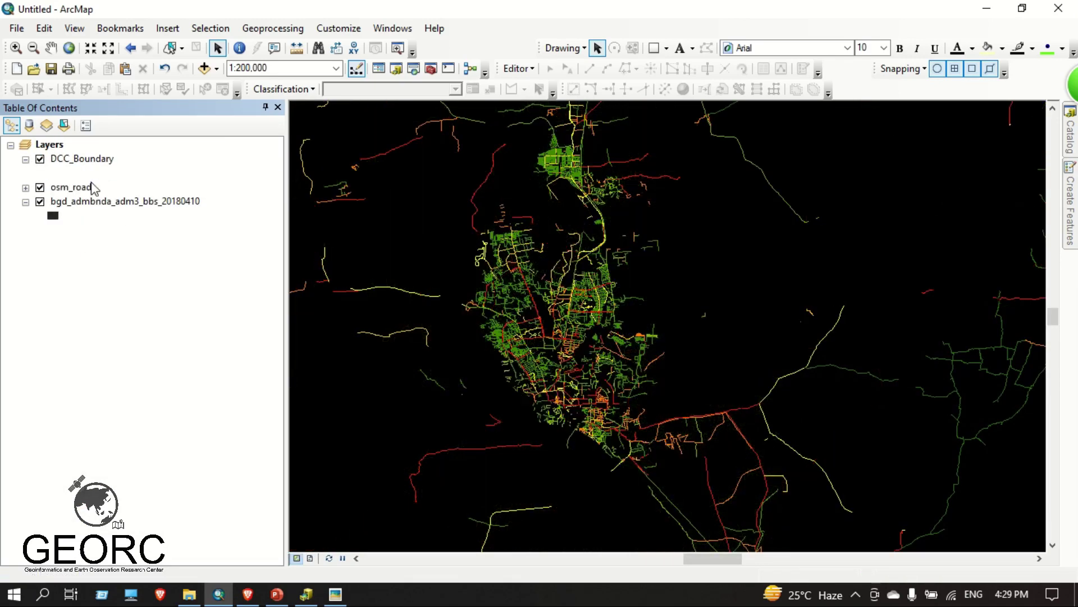
Rename the duplicated roads layer beneath DCC_Boundary to osm_roads 2.
click(94, 187)
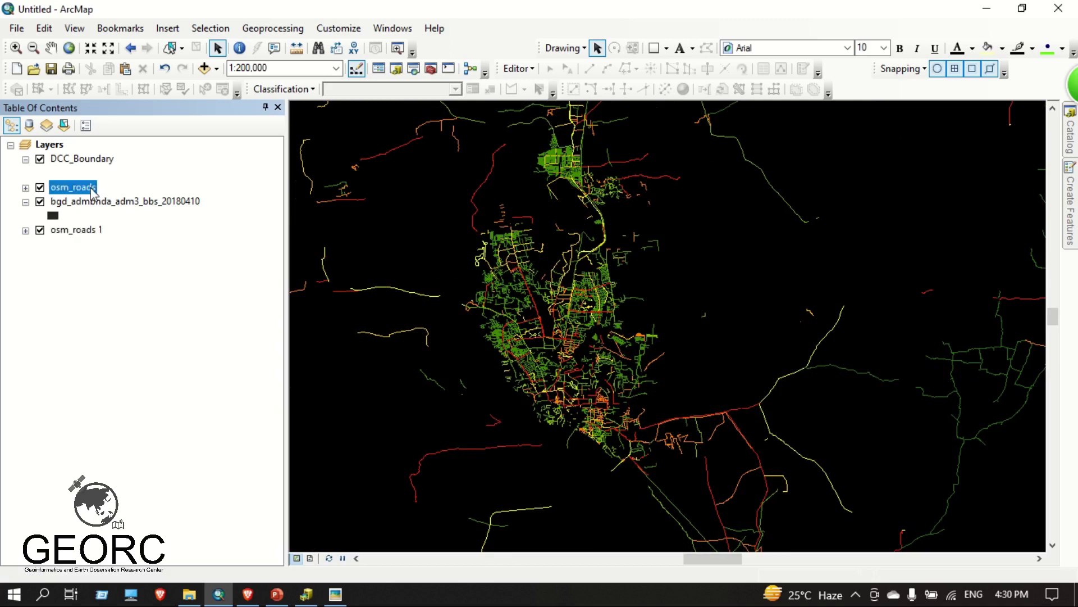
click(93, 188)
click(97, 187)
text(2)
click(147, 315)
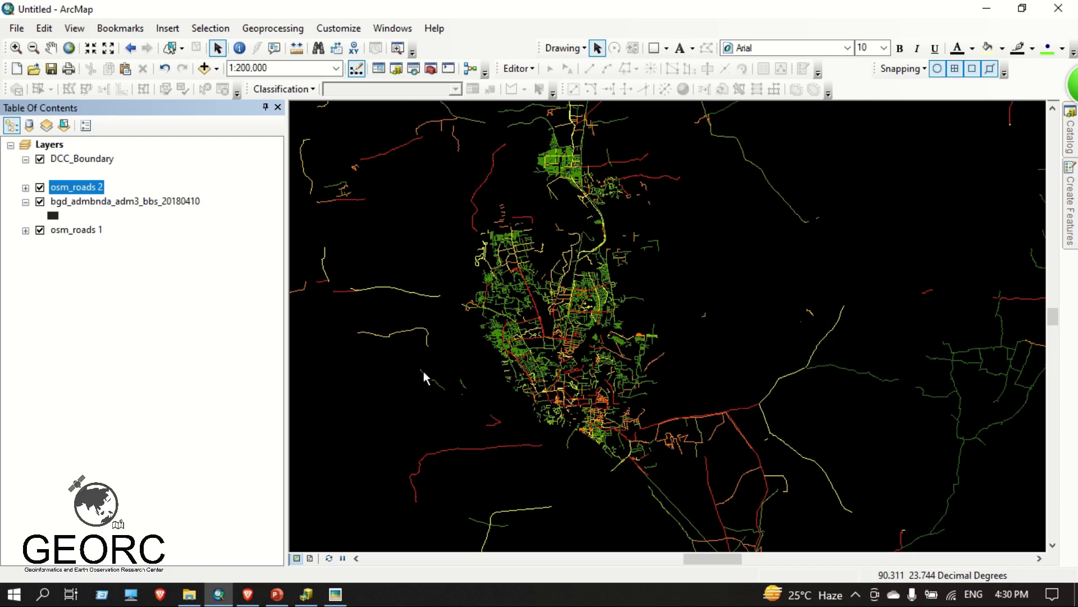
Set the data frame's clip option to Clip to shape, using the outline of all features in the DCC_Boundary layer.
scroll(566, 414, up, 1)
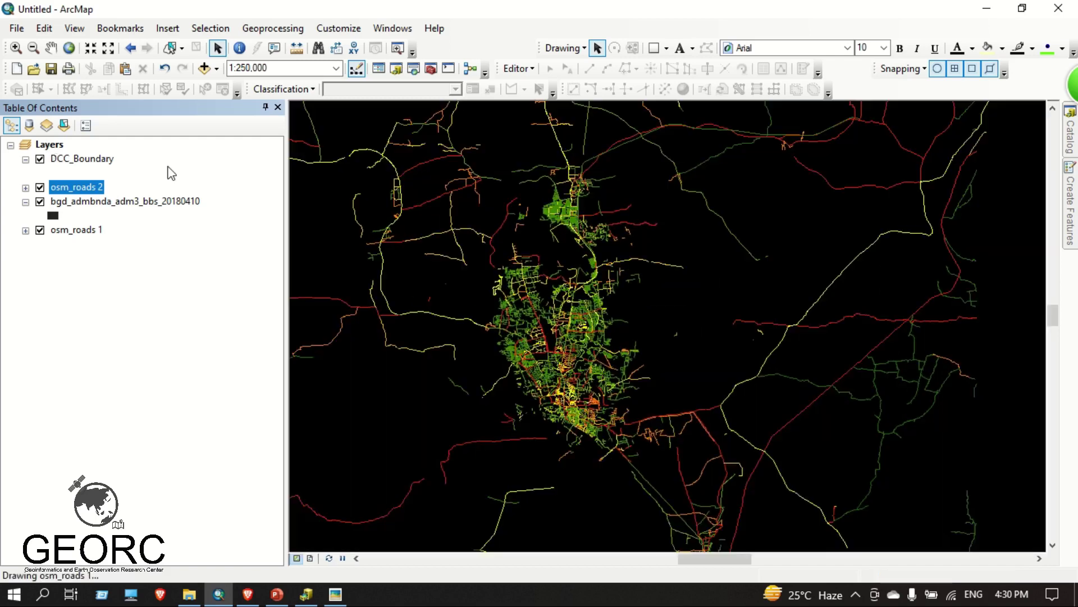
right_click(40, 145)
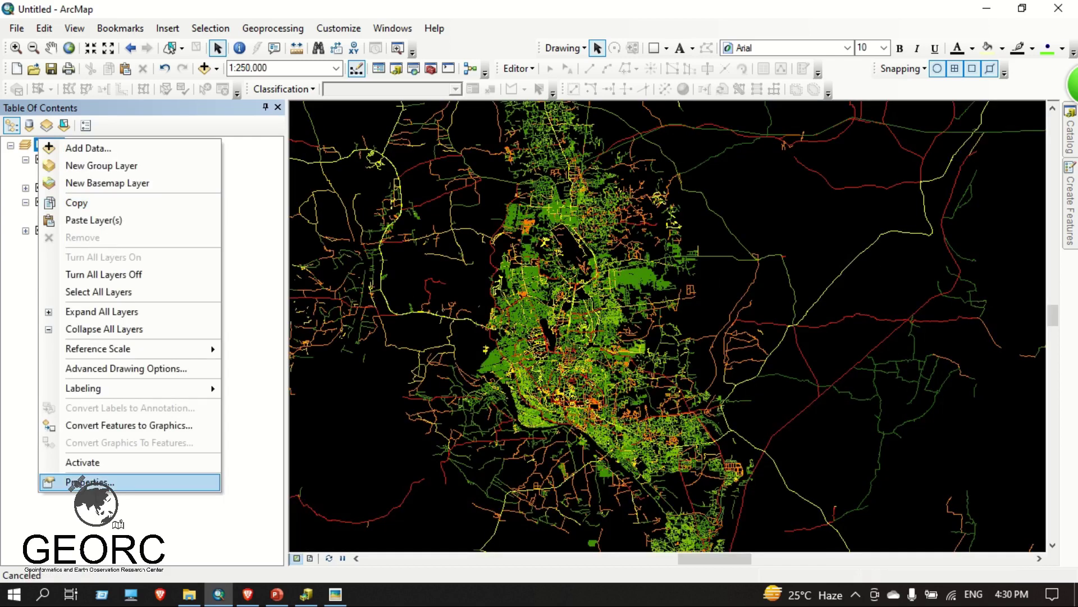
click(93, 482)
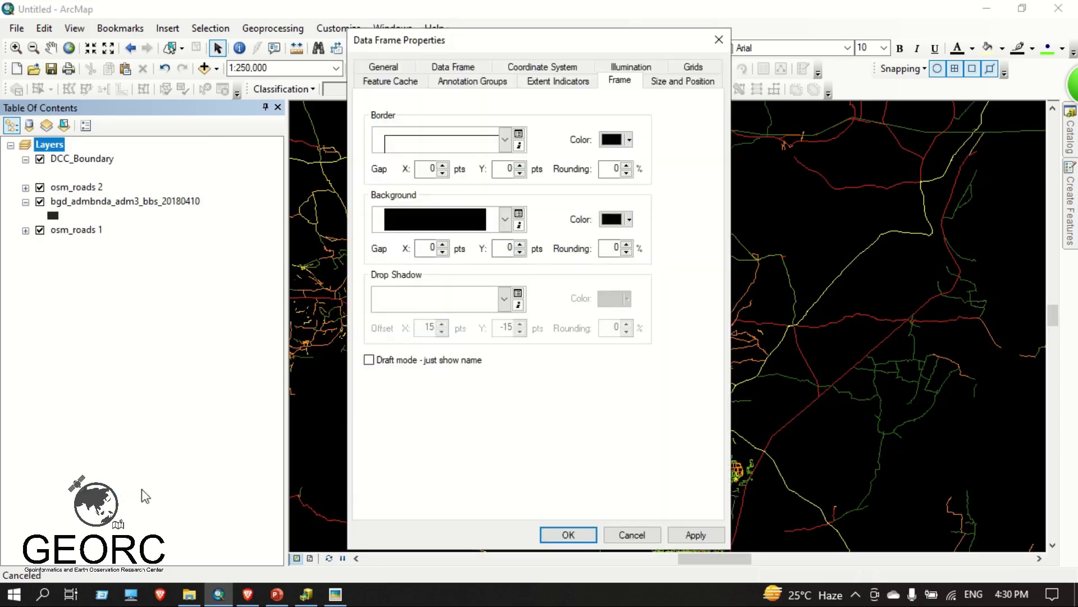
click(392, 70)
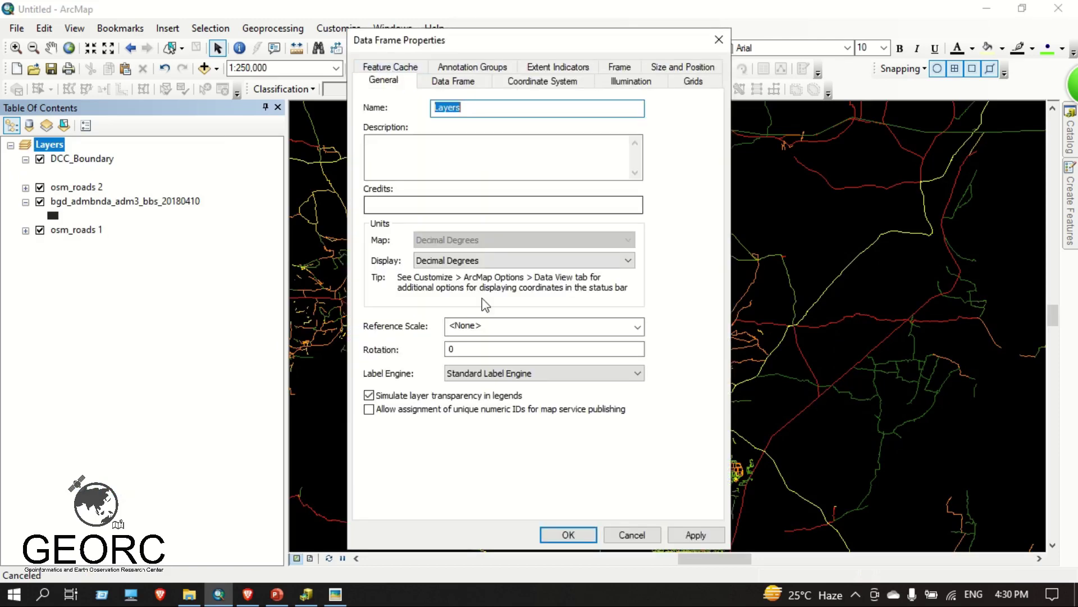
click(472, 80)
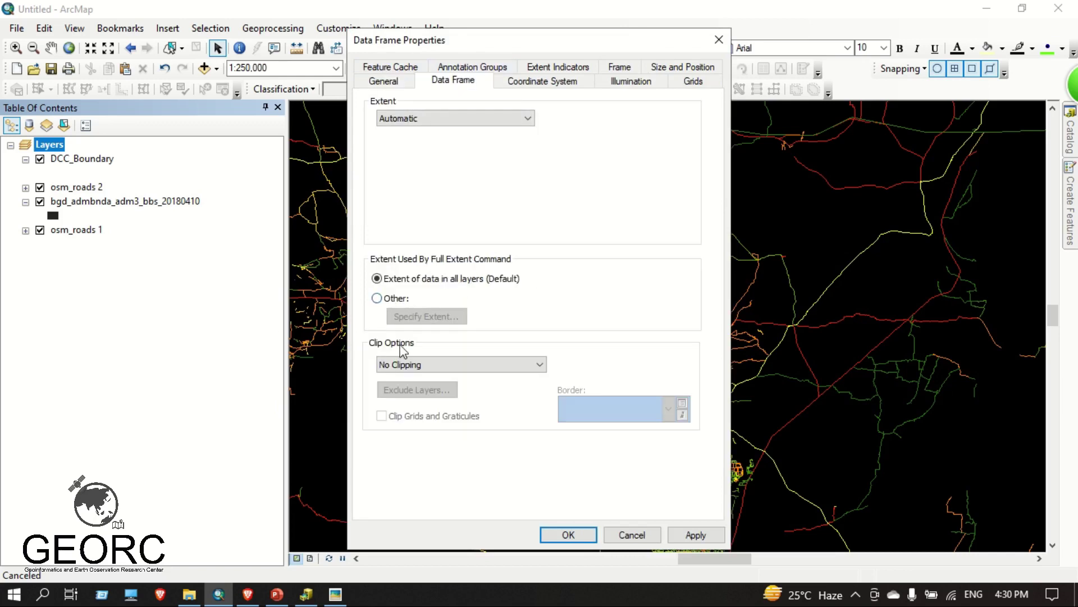
click(413, 364)
click(421, 388)
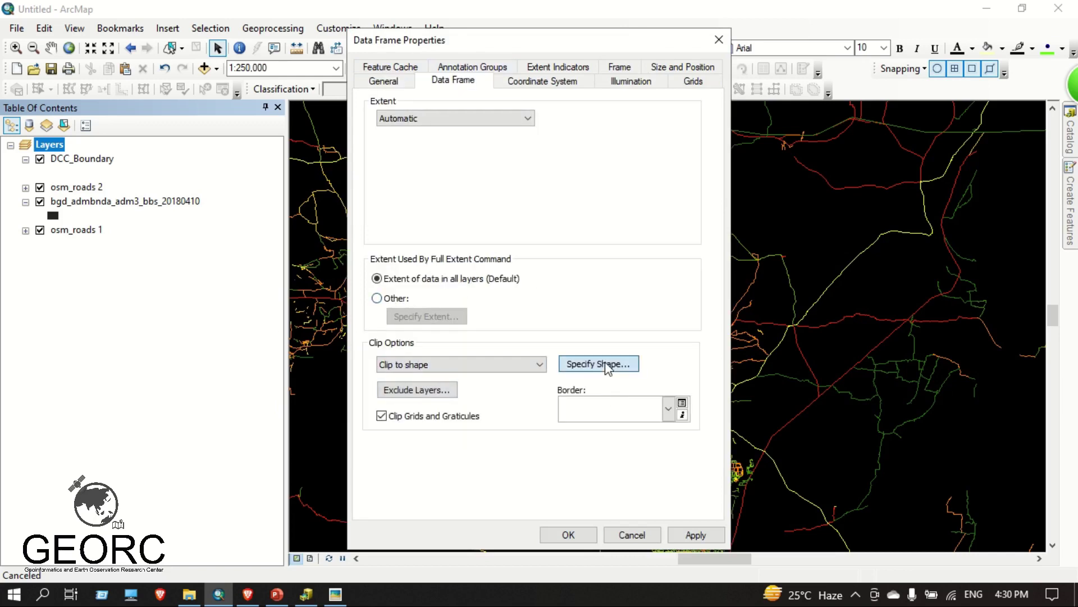
click(606, 365)
click(416, 227)
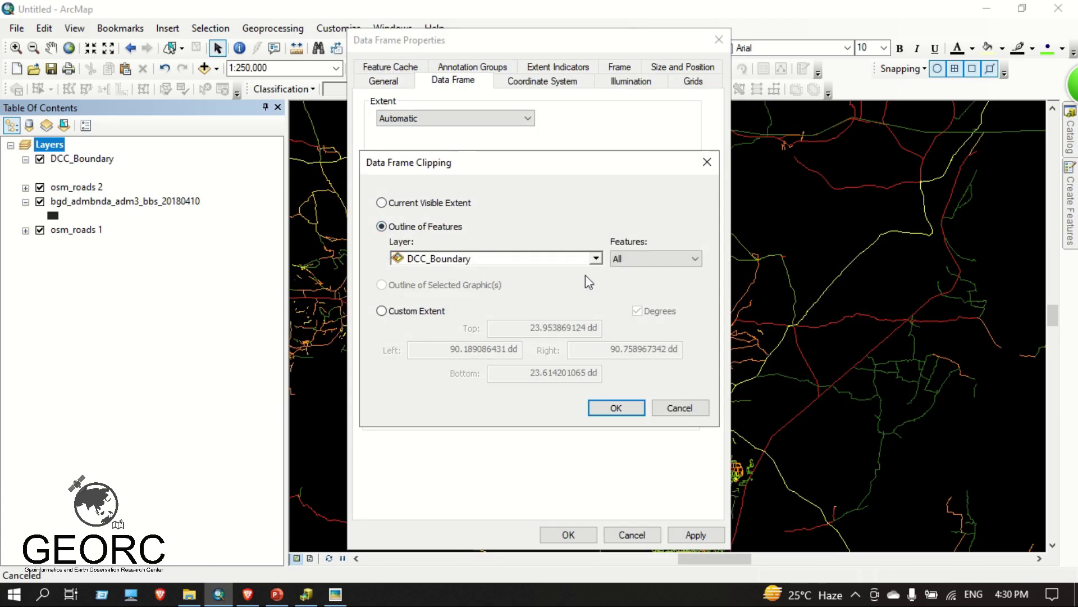
click(616, 409)
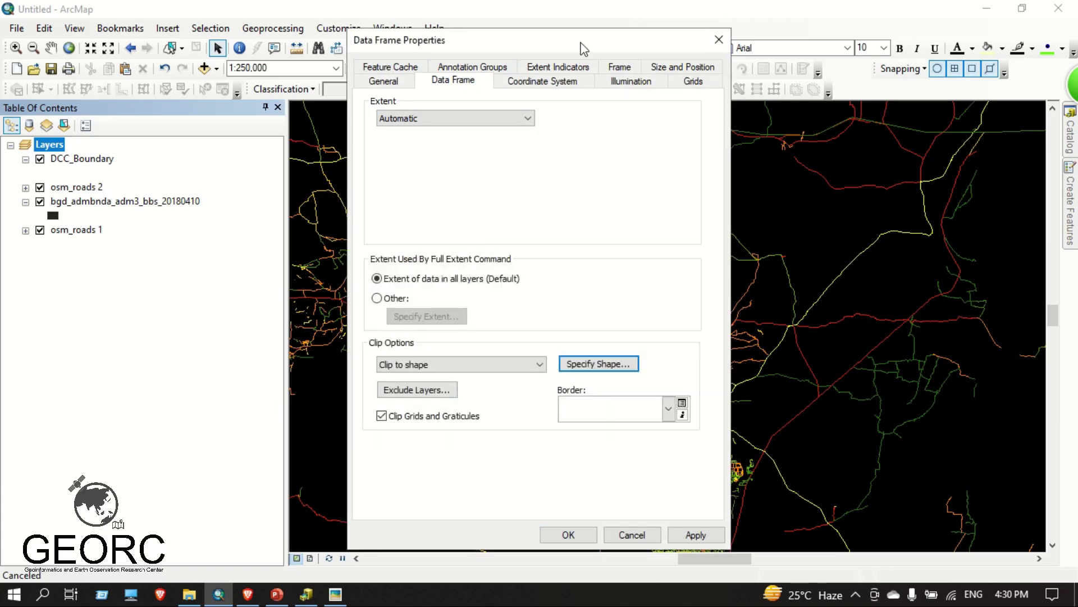
drag(584, 48, 698, 53)
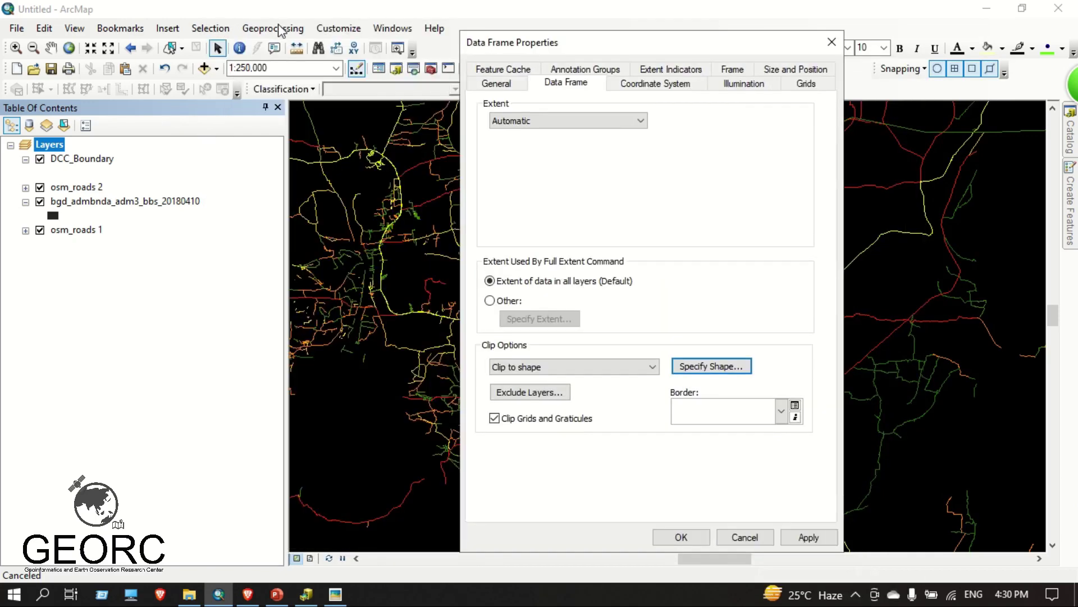
drag(580, 48, 376, 34)
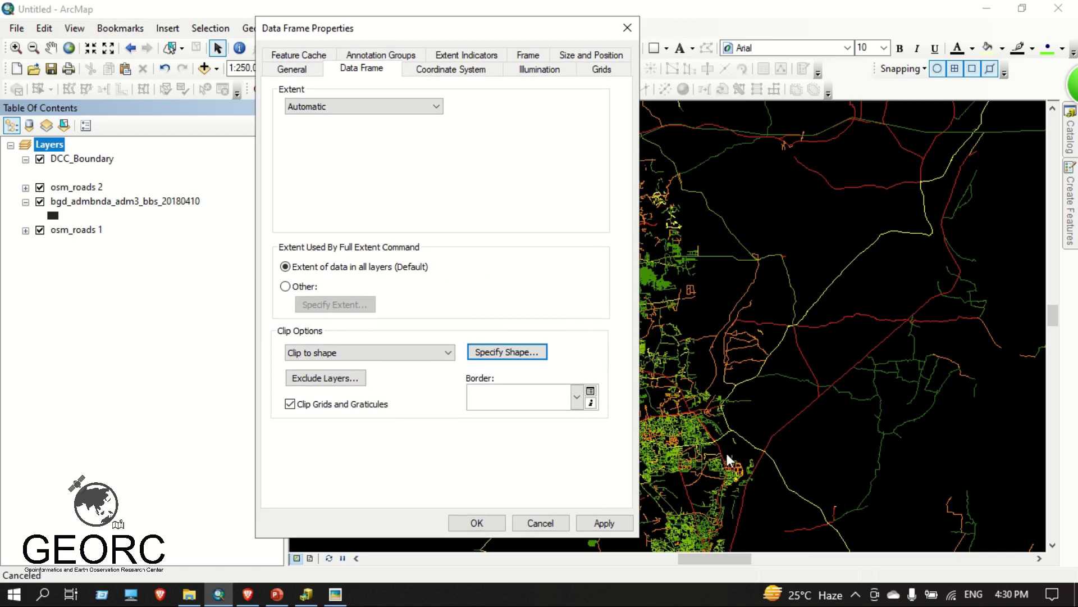
drag(405, 31, 418, 31)
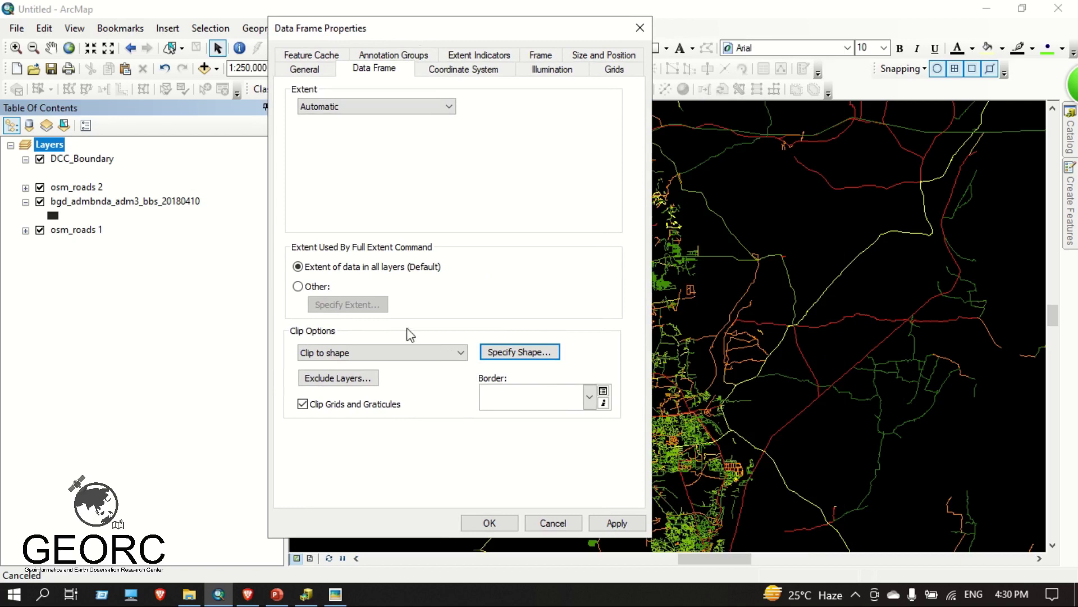
click(508, 354)
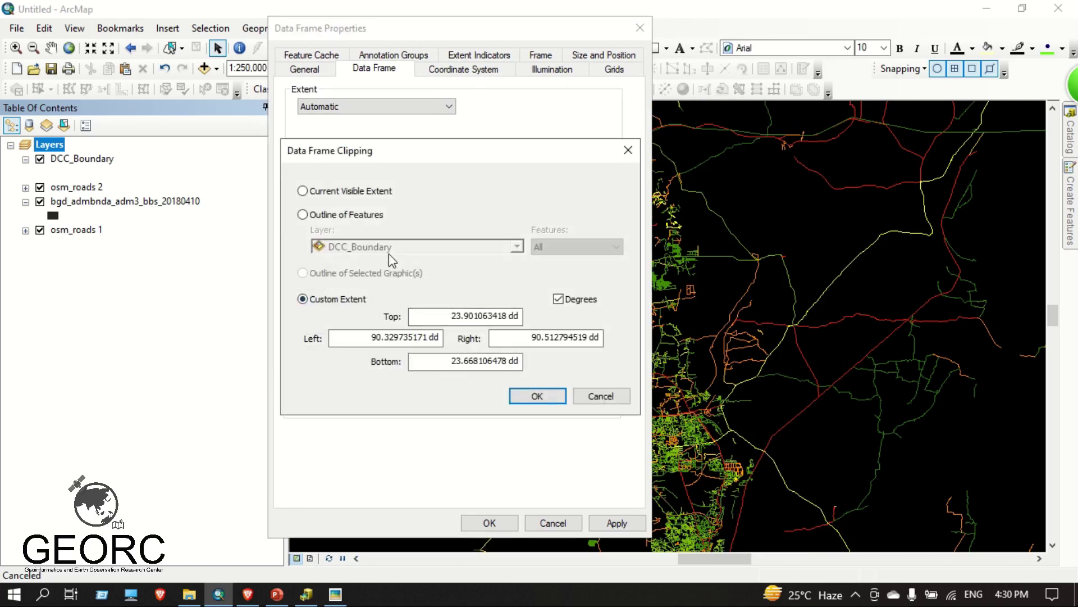
click(601, 396)
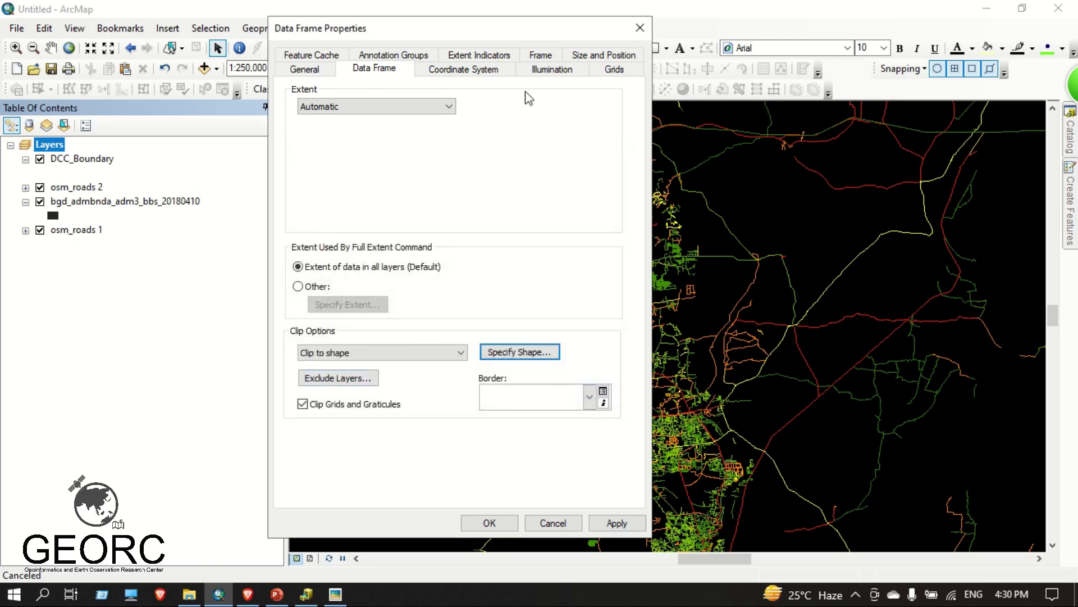
drag(489, 31, 467, 45)
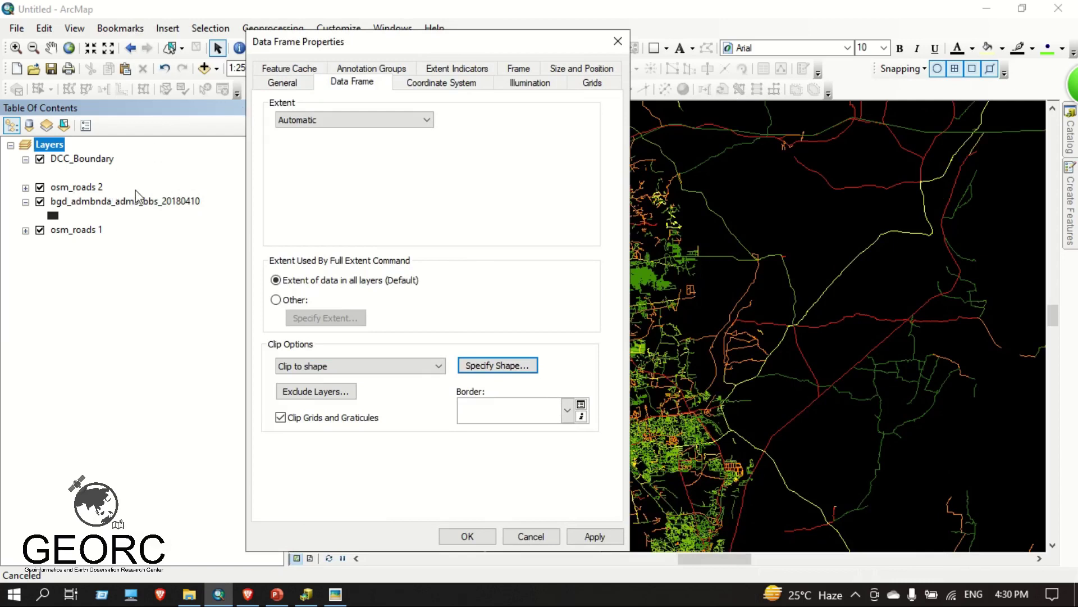
Exclude the bgd_admbnda_adm3_bbs_20180410 layer from the data frame's clipping and apply the shape clip to the map.
click(317, 392)
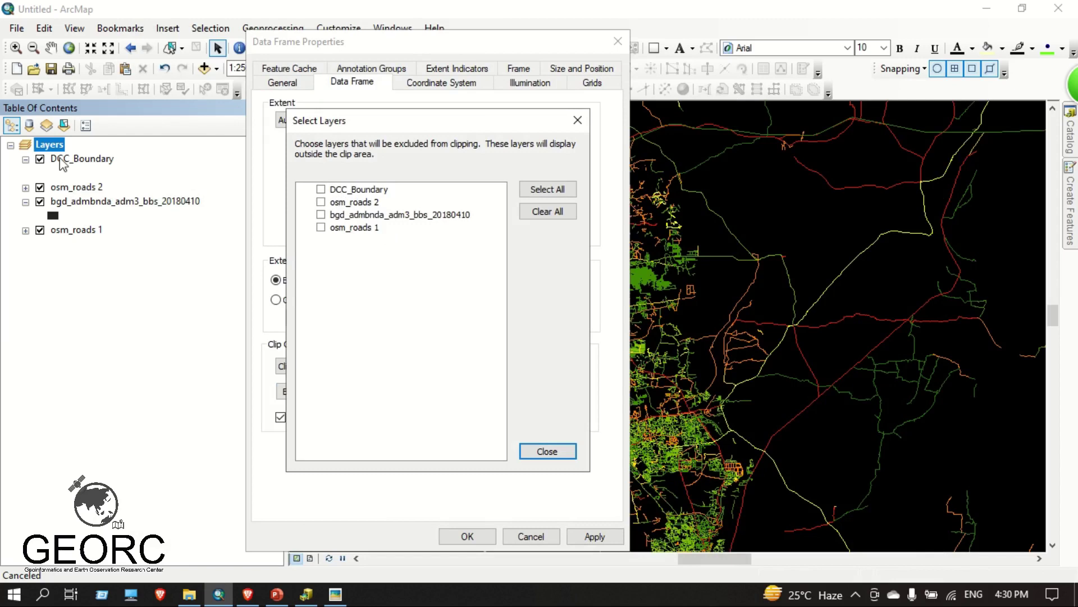
drag(428, 123, 387, 107)
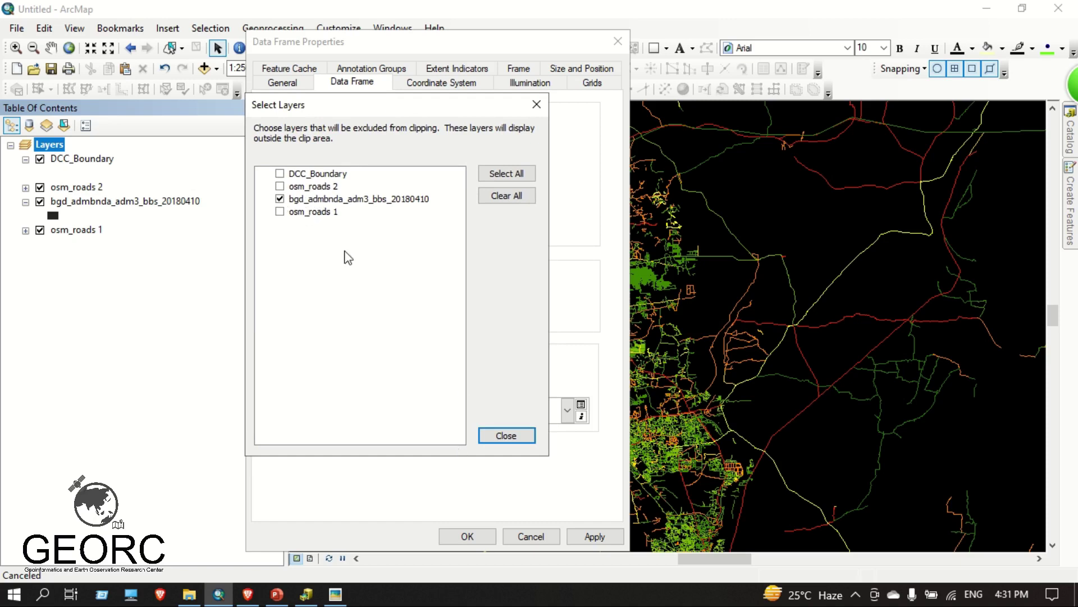
click(507, 436)
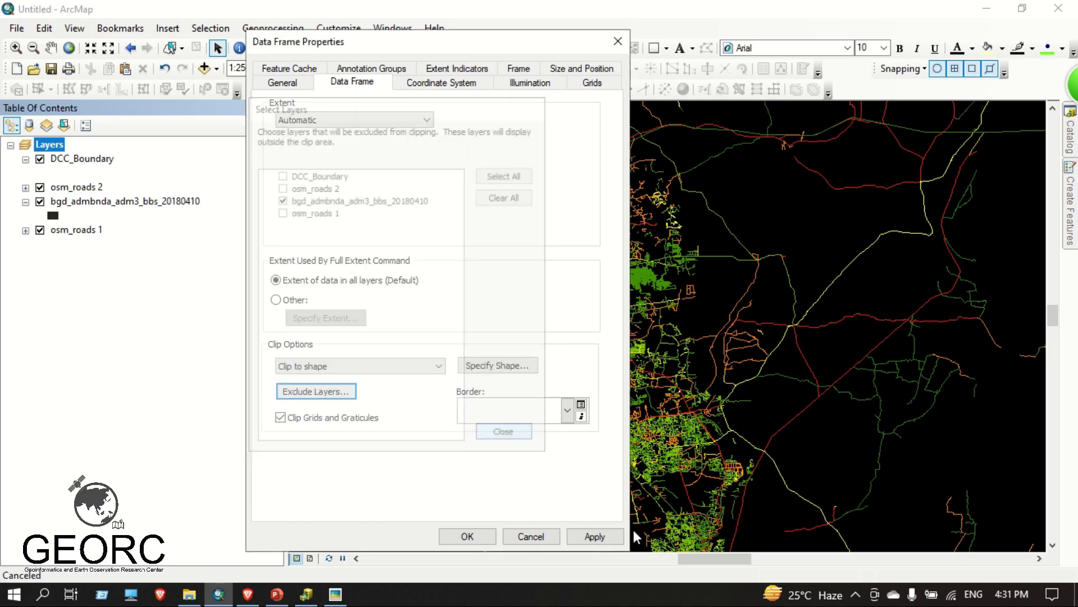
click(594, 535)
click(465, 537)
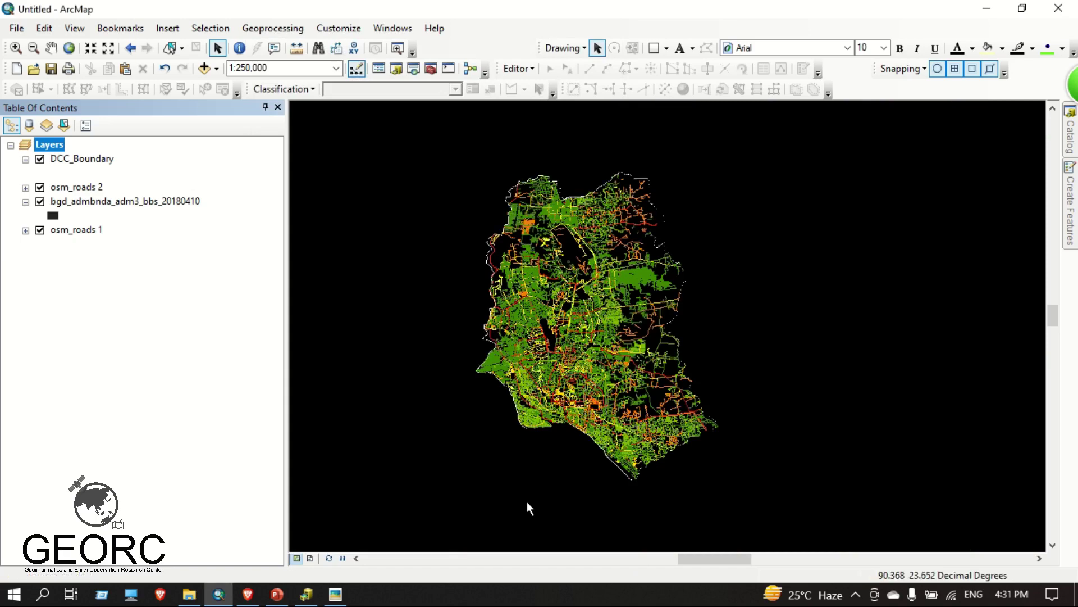
Add osm_roads 1 to the layers excluded from the data frame's clipping and apply the change.
scroll(625, 419, down, 2)
scroll(624, 419, up, 3)
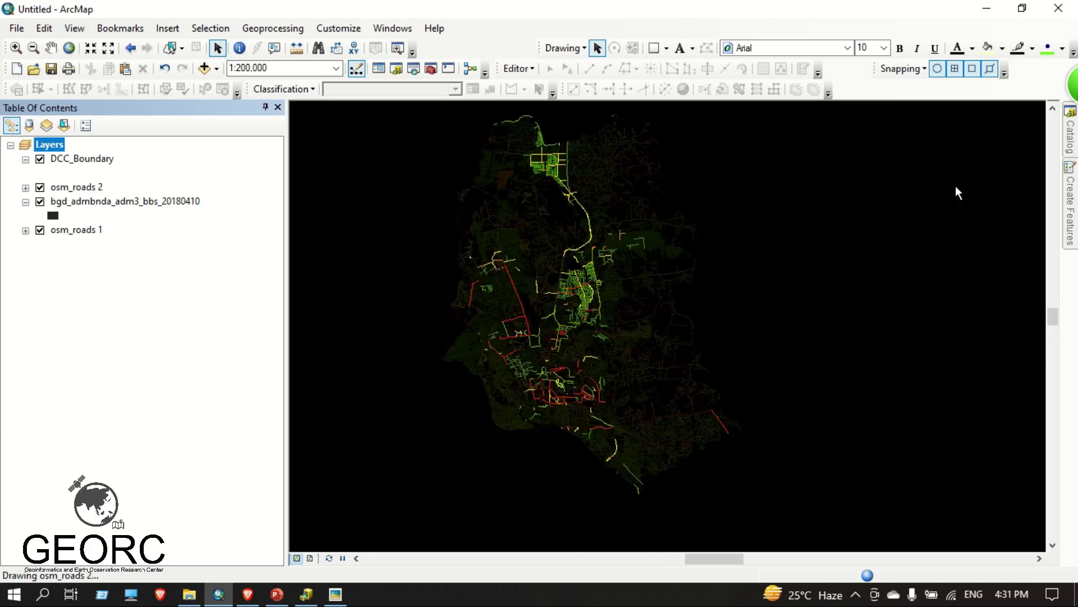
right_click(55, 151)
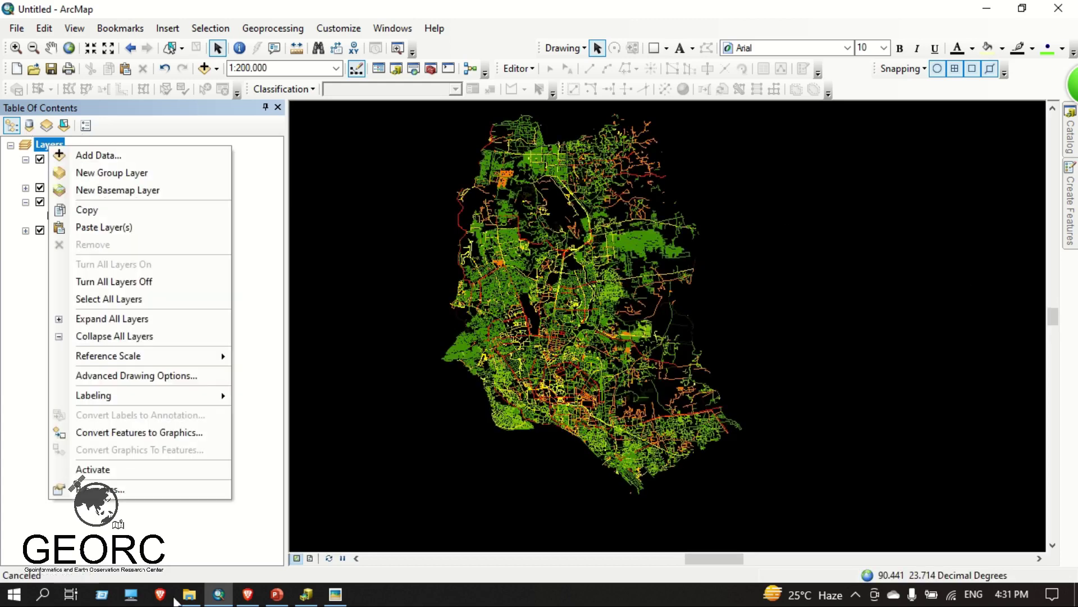
click(84, 489)
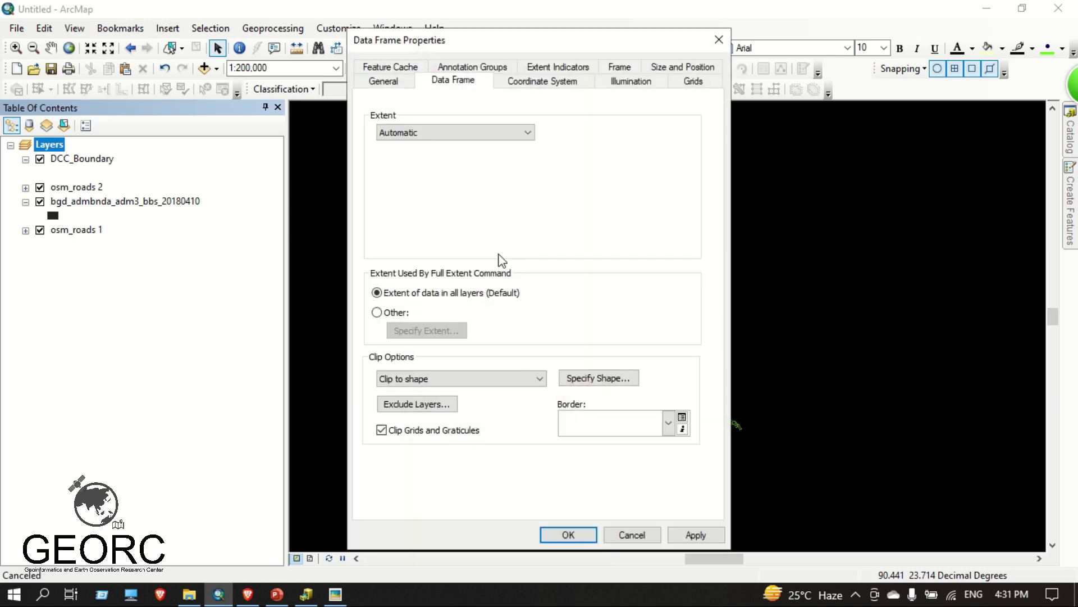
click(430, 404)
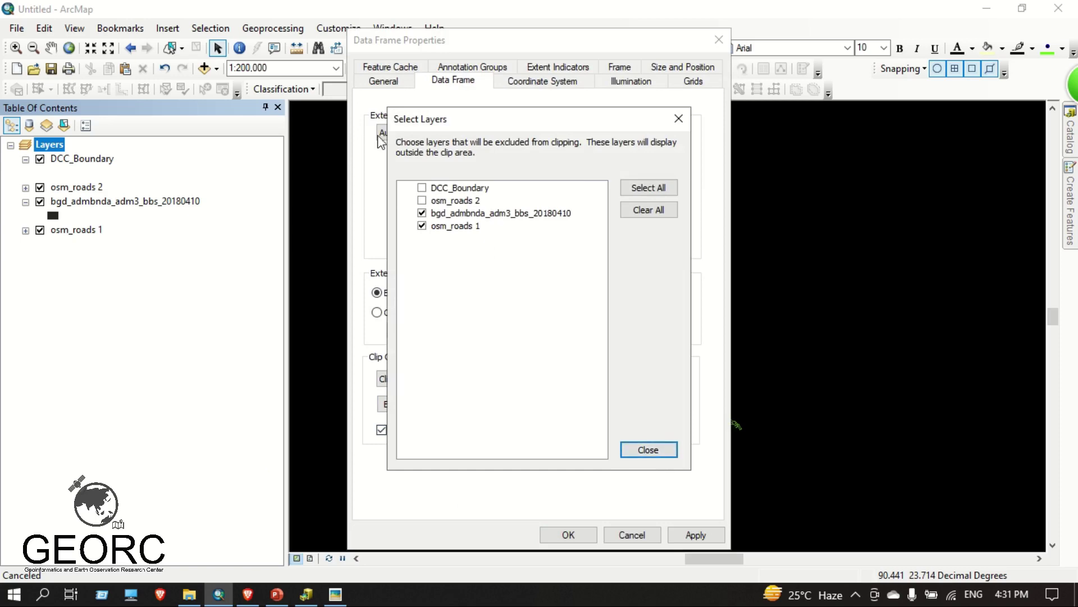
click(648, 449)
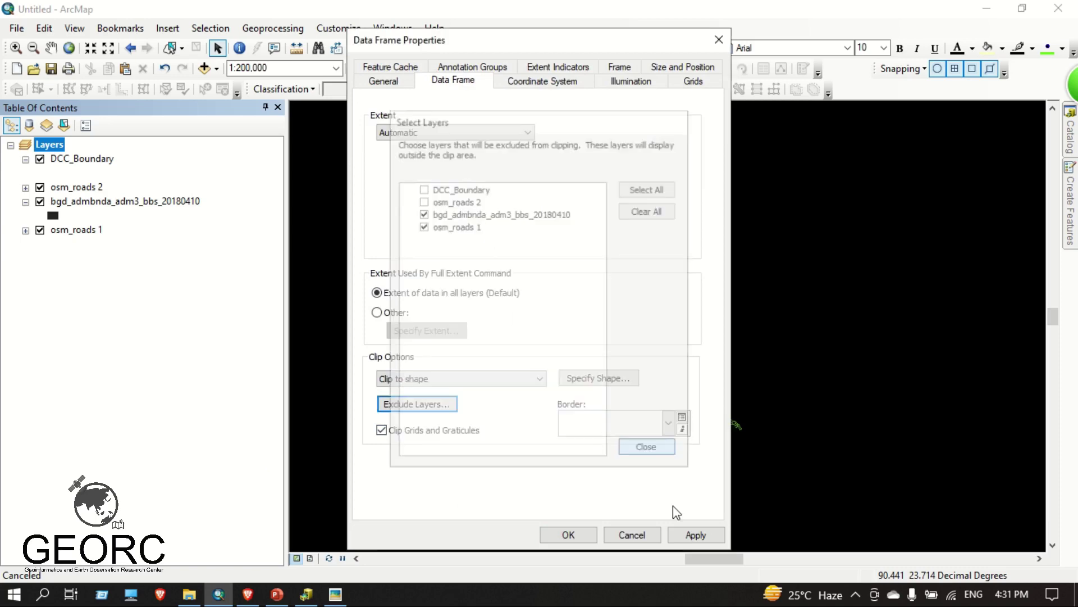
click(690, 536)
click(574, 535)
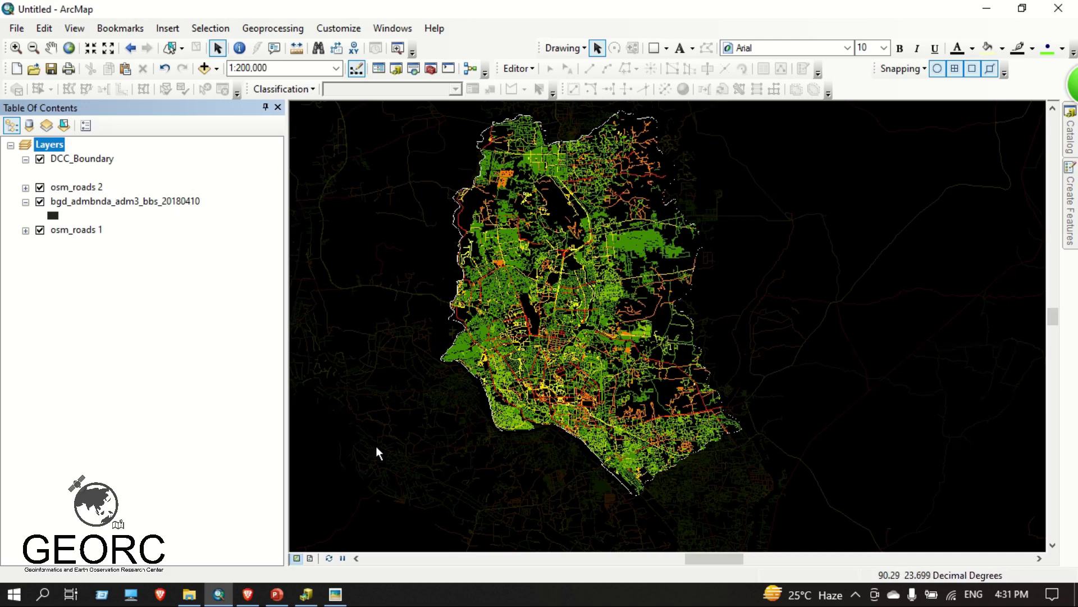
click(53, 217)
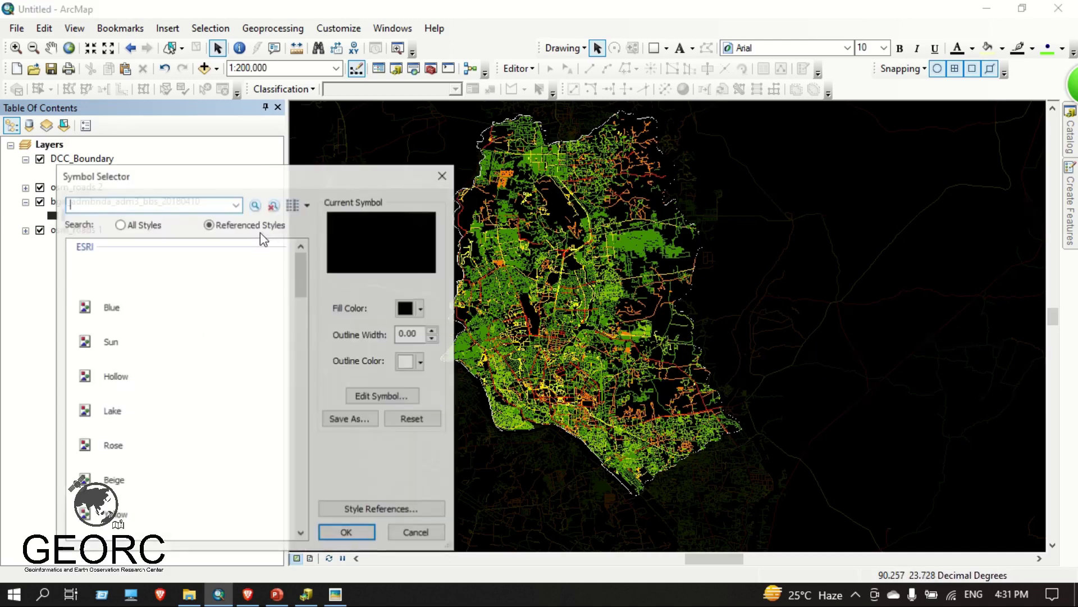
key(Escape)
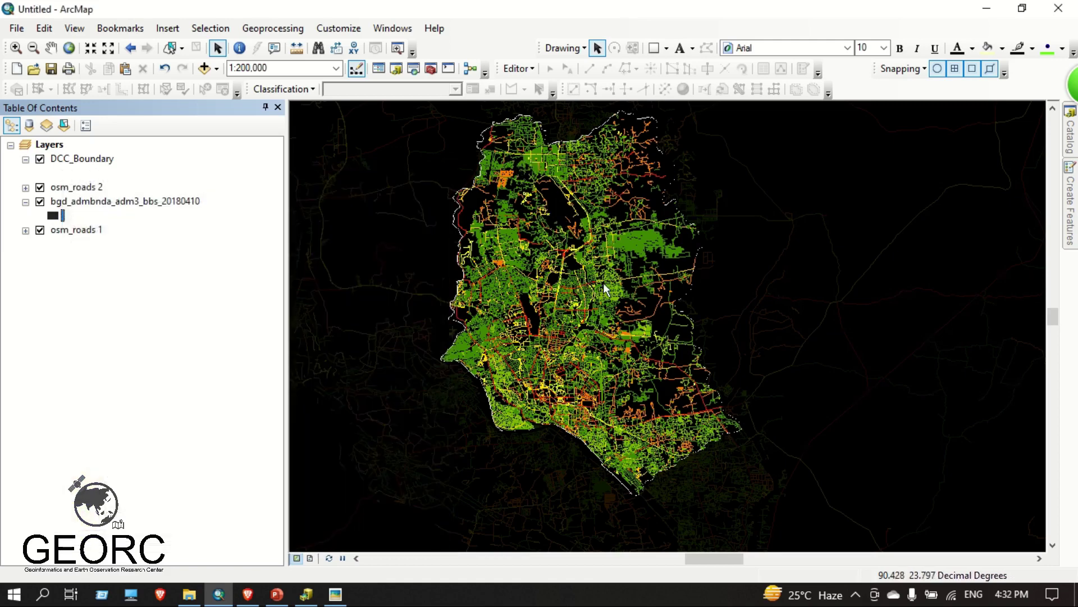
scroll(600, 309, down, 3)
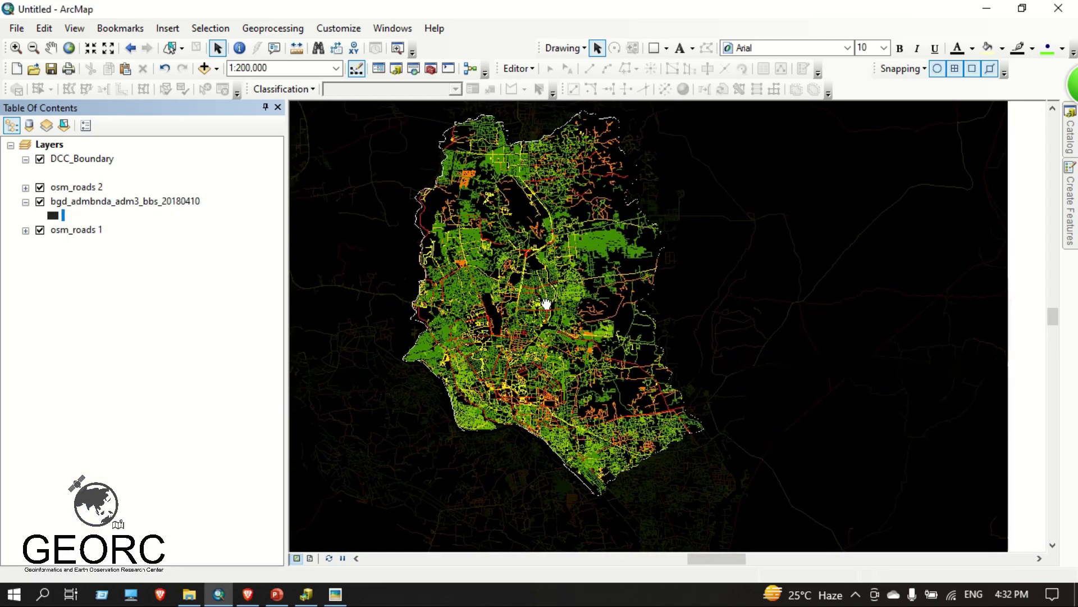
scroll(409, 264, down, 3)
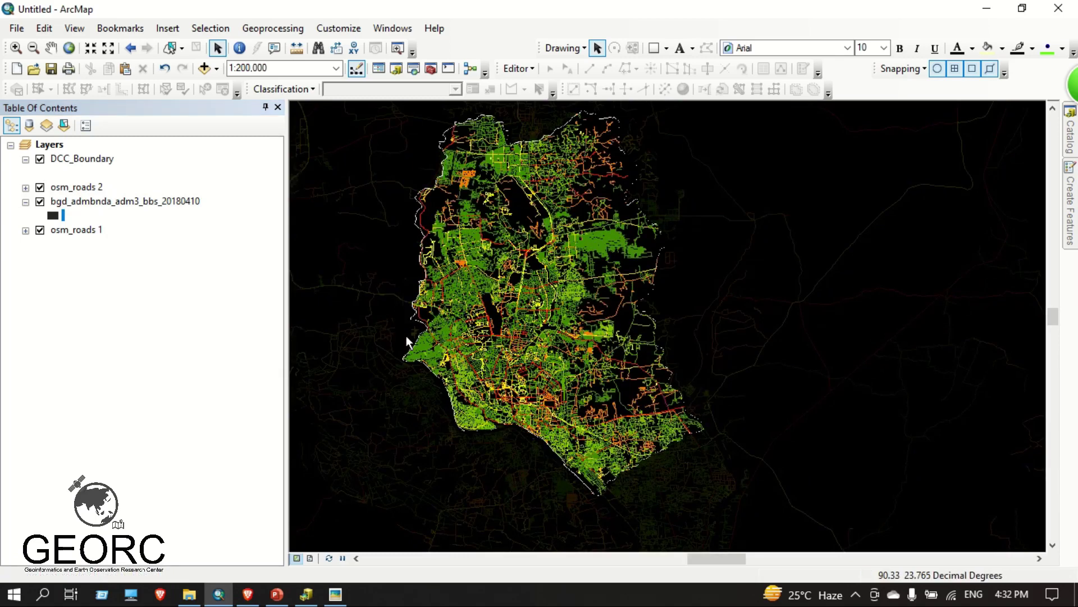
right_click(66, 159)
key(Escape)
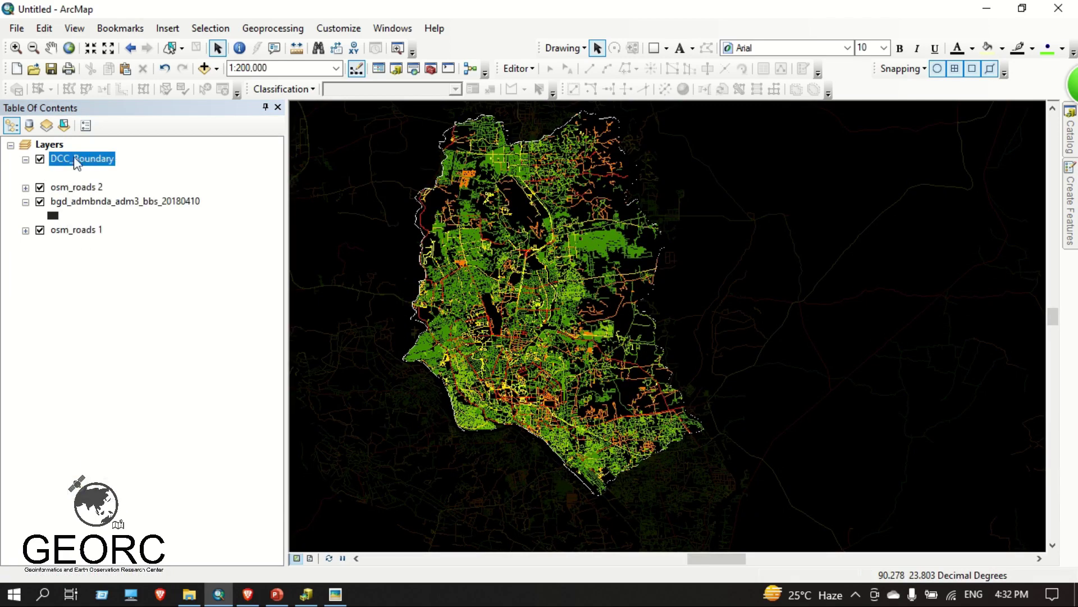
right_click(48, 145)
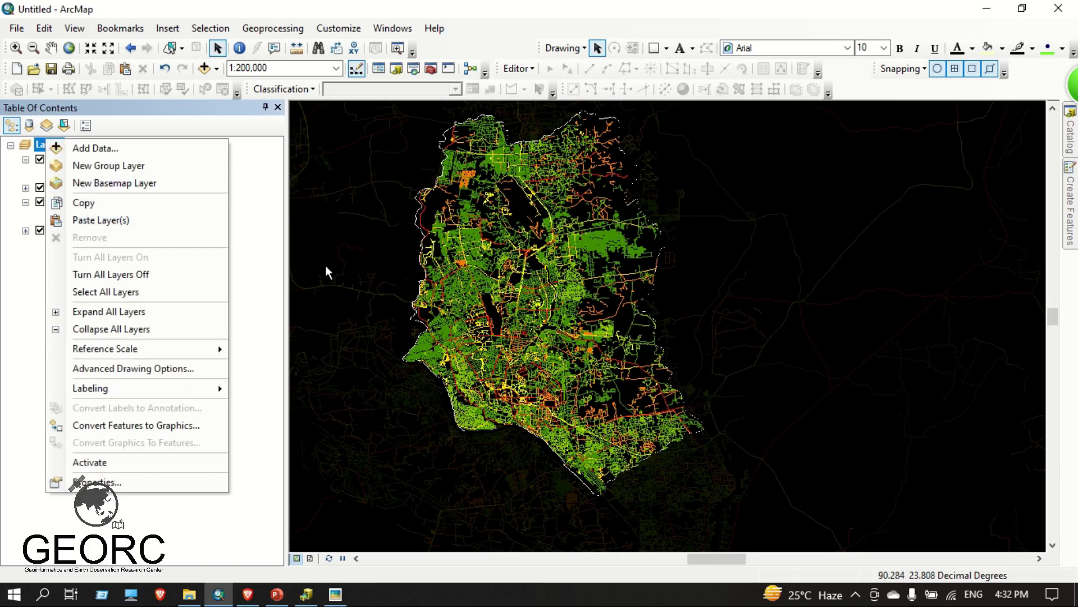
key(Escape)
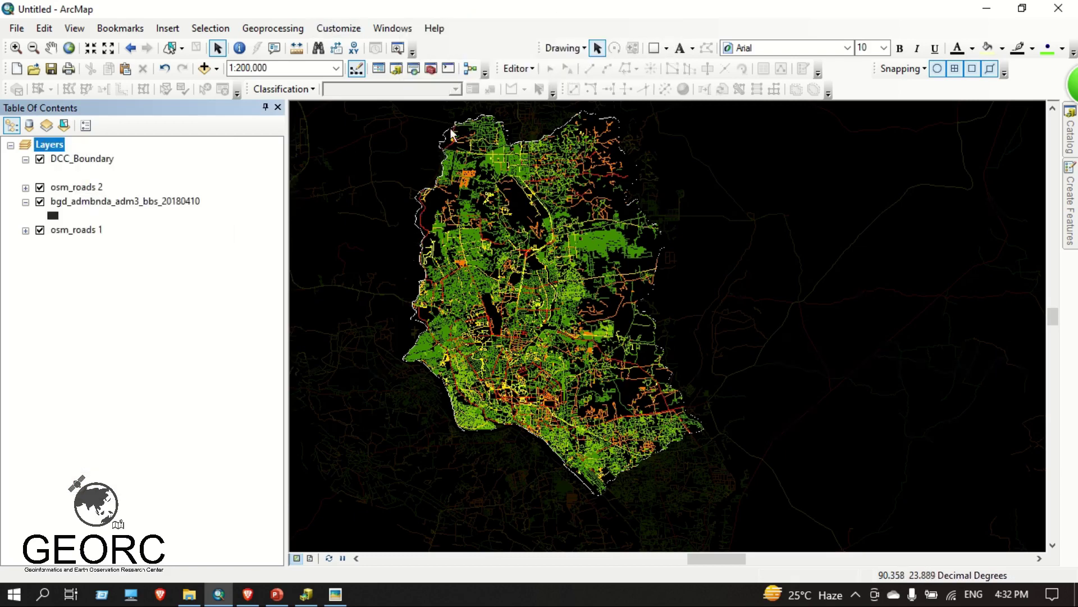
scroll(453, 134, down, 4)
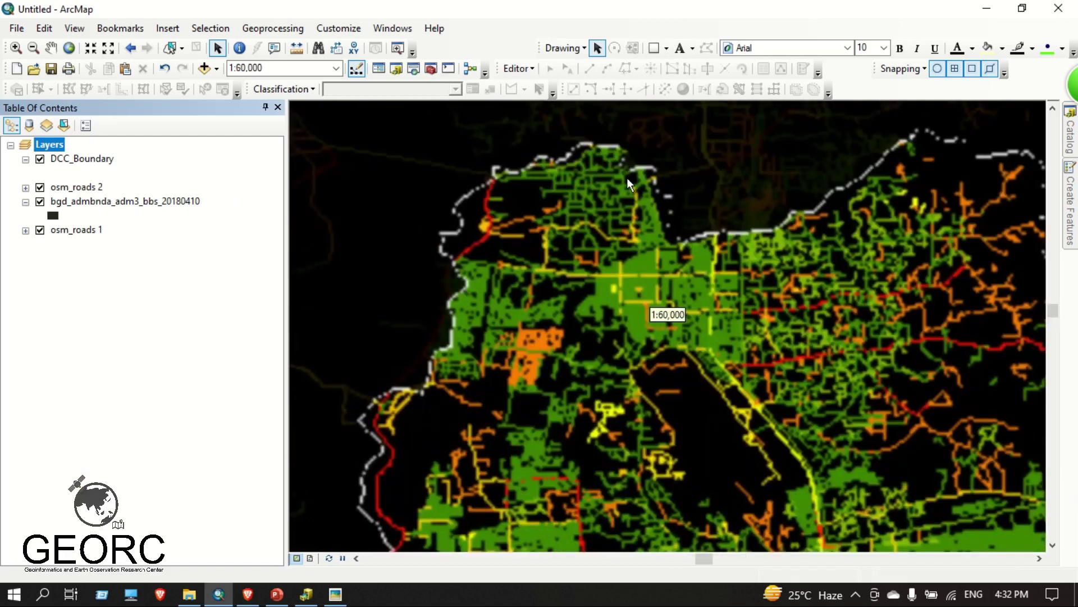
scroll(486, 212, up, 3)
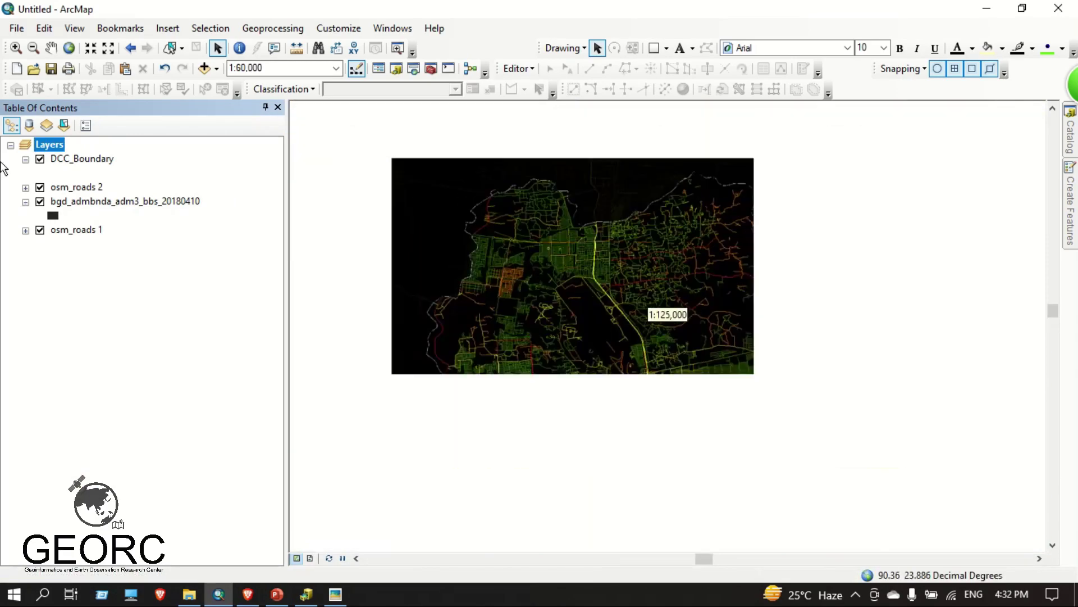
Paste a copy of the DCC_Boundary layer into the data frame and turn off the lower of the two DCC_Boundary layers.
click(68, 160)
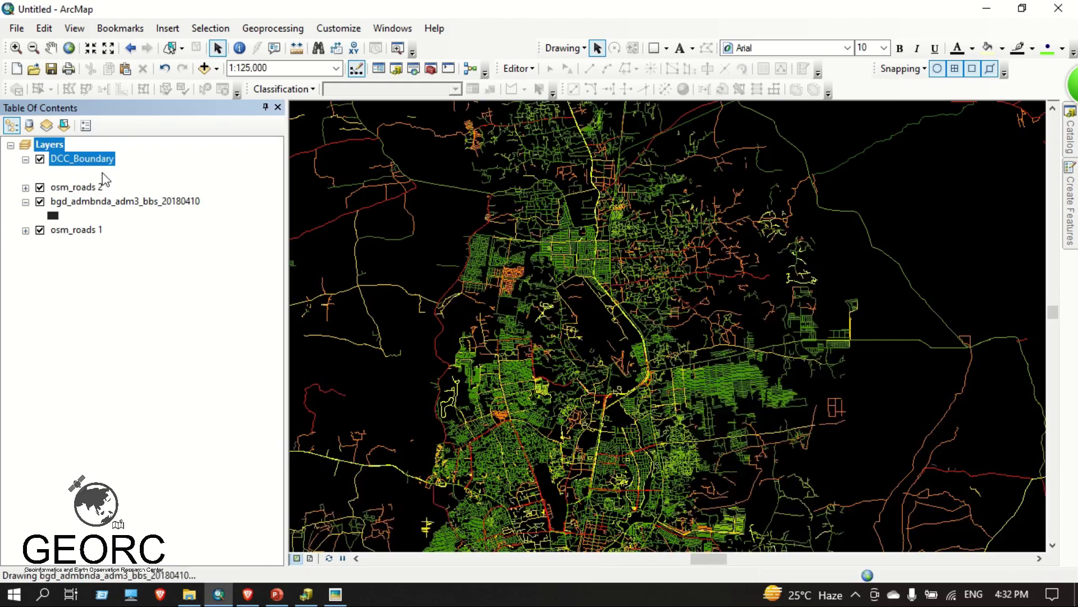
right_click(99, 161)
key(Escape)
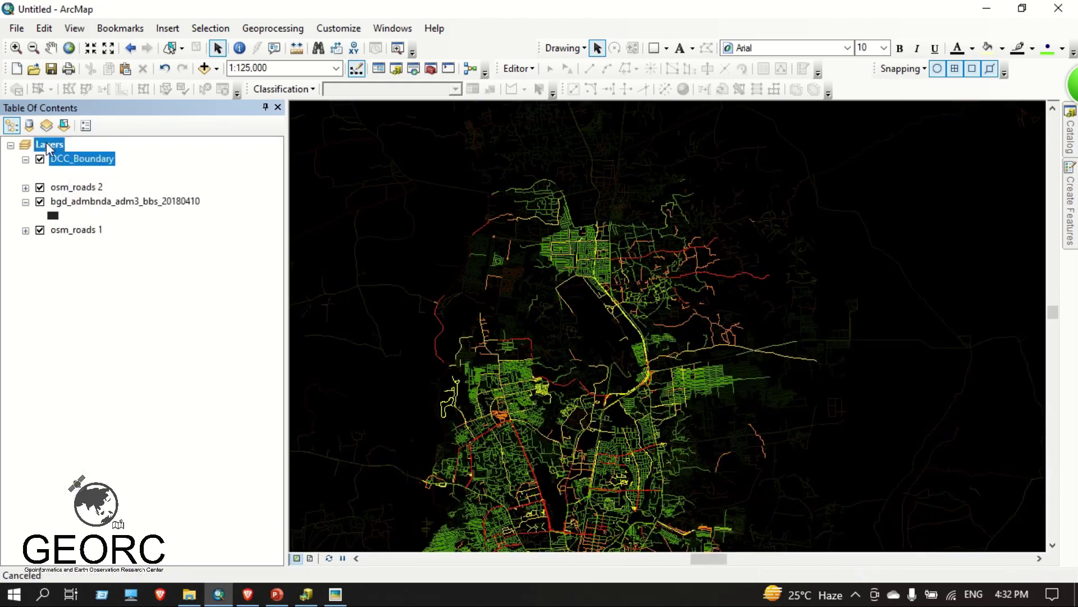
right_click(49, 147)
click(97, 221)
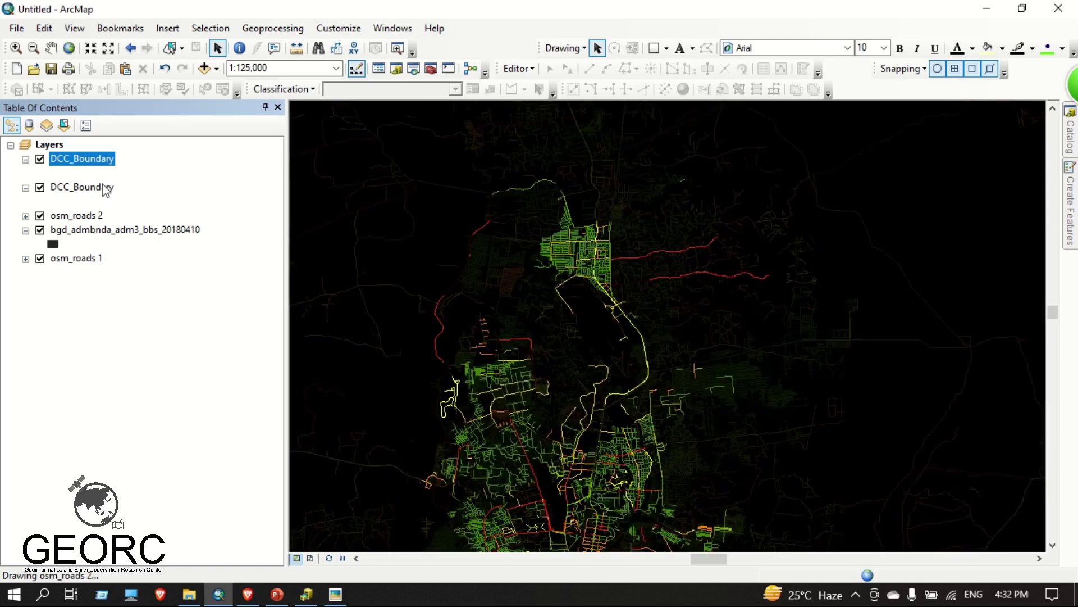
click(56, 187)
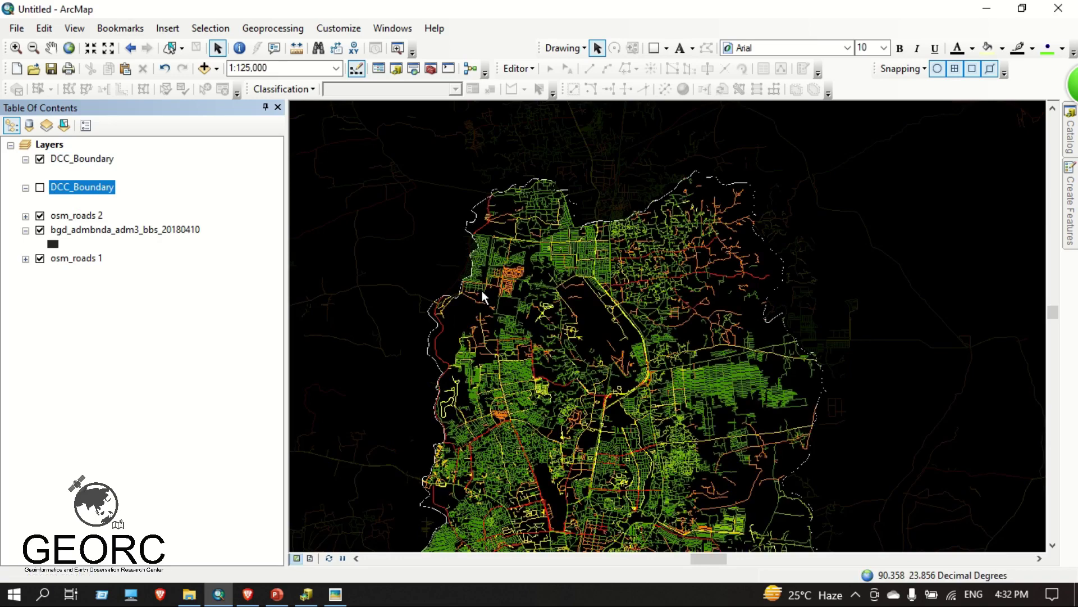
Set the outline width of the upper DCC_Boundary layer's symbol to 2.
click(53, 172)
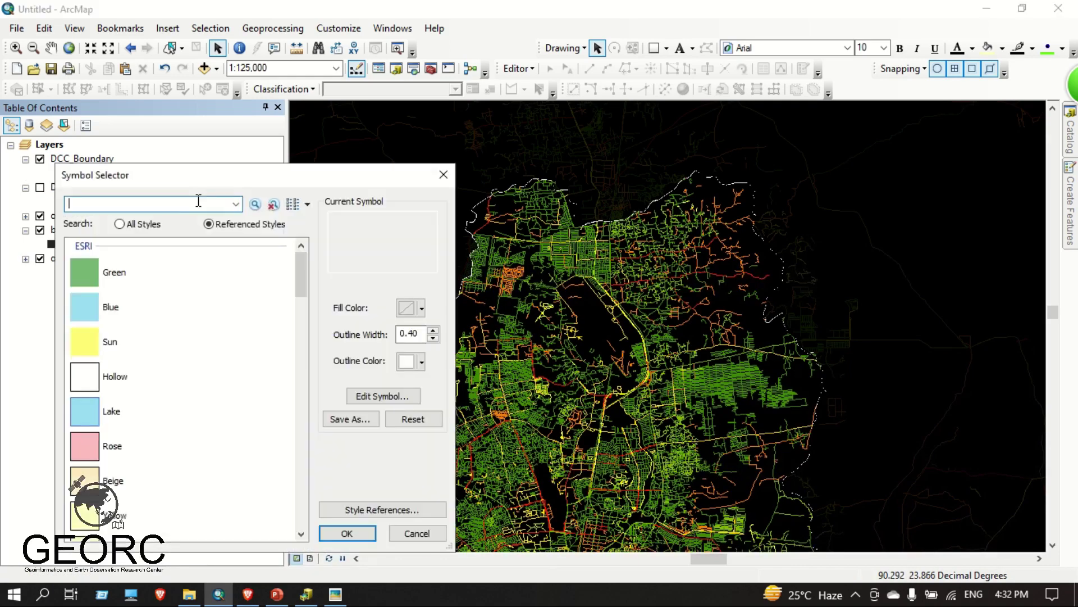
double_click(410, 333)
text(2)
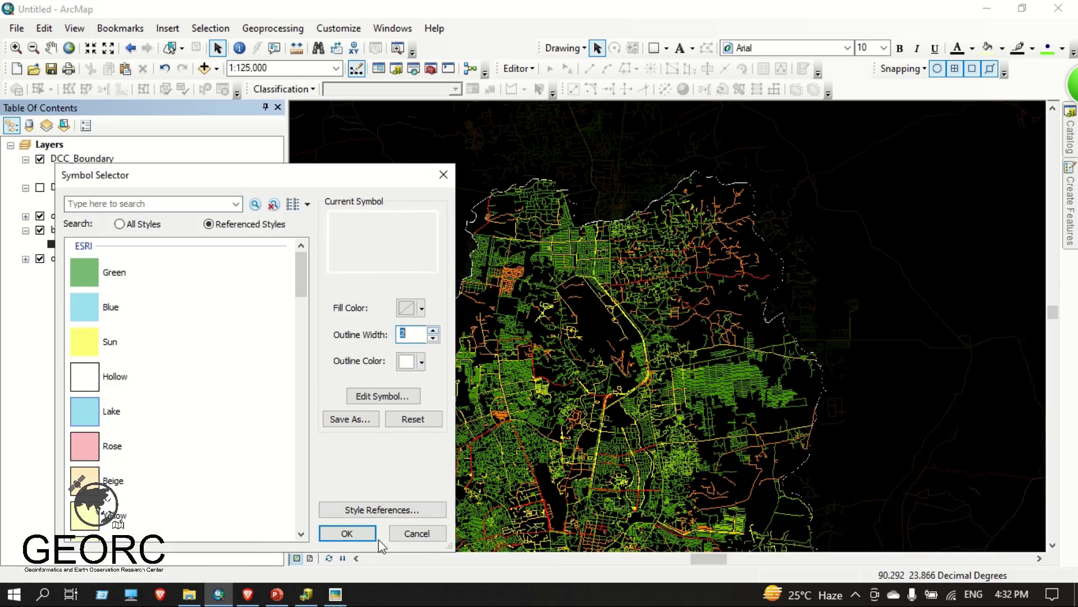
click(348, 533)
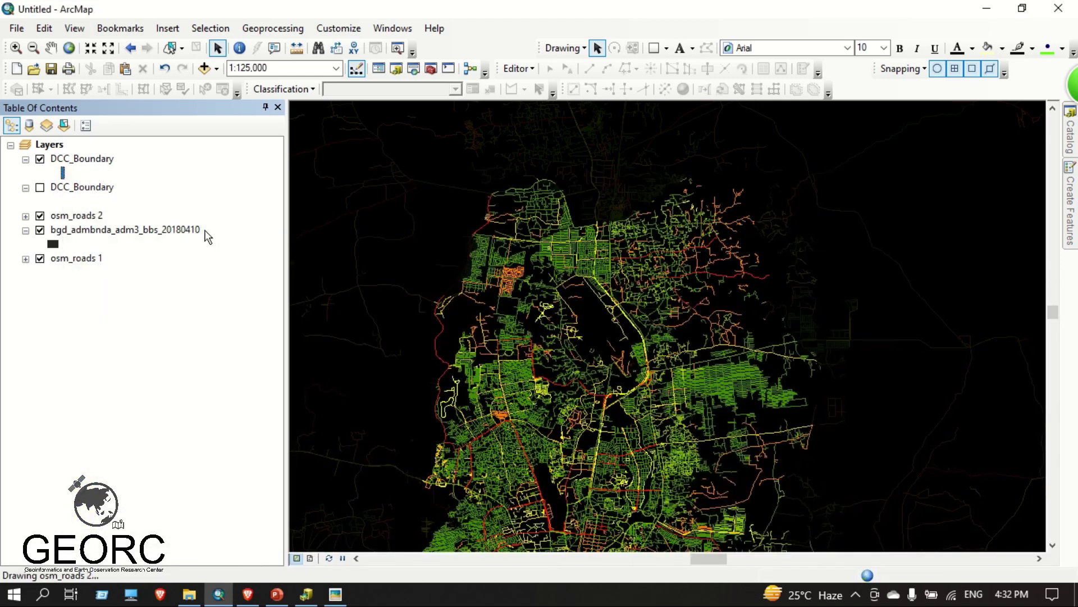
drag(616, 378, 492, 131)
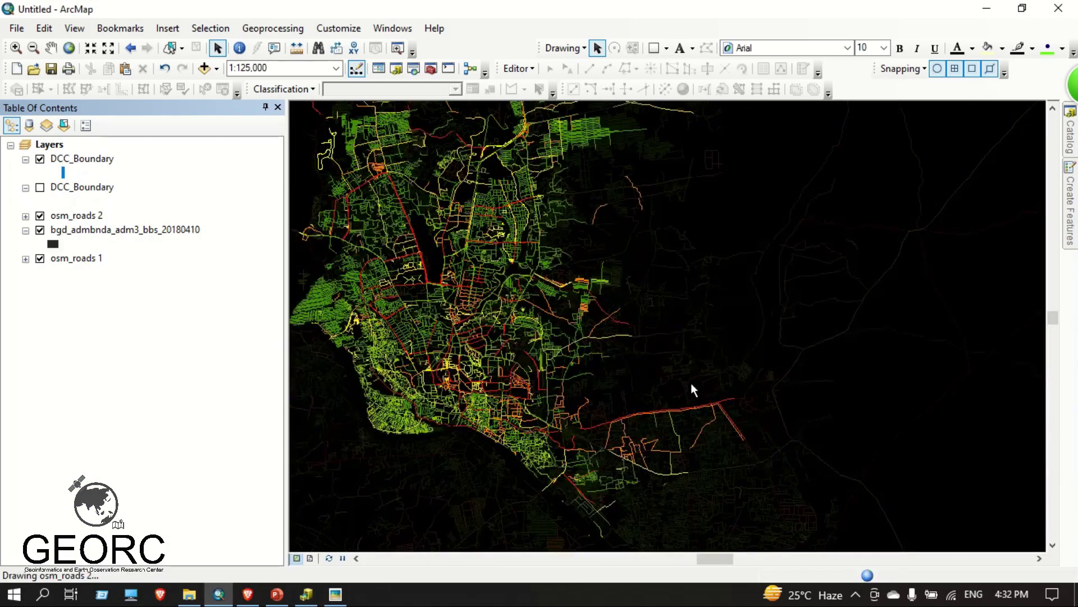
scroll(557, 294, up, 2)
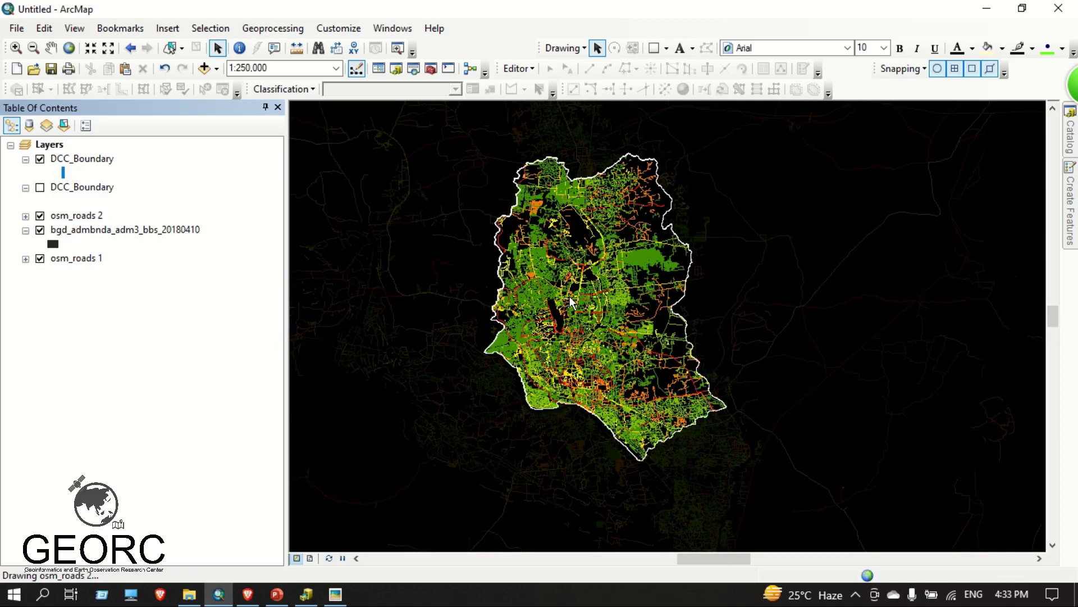
scroll(603, 387, up, 3)
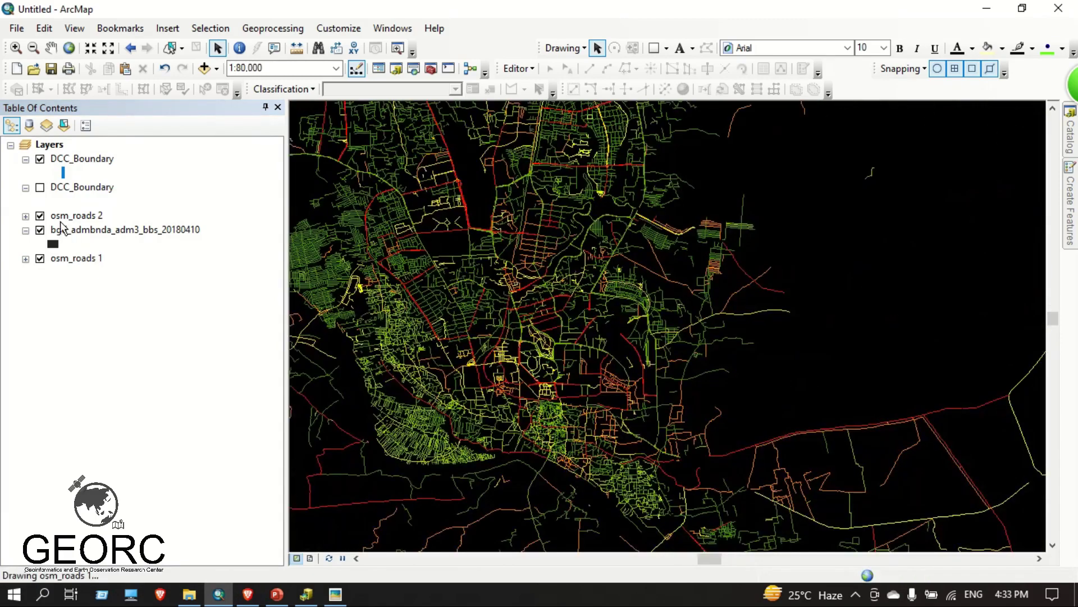
click(26, 216)
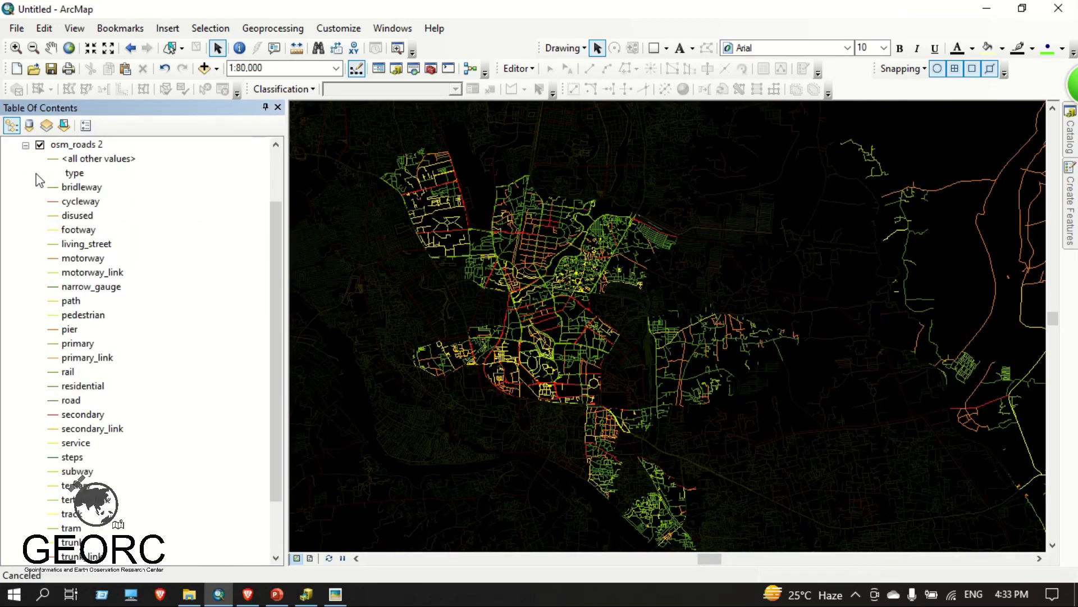
scroll(39, 176, down, 5)
click(25, 146)
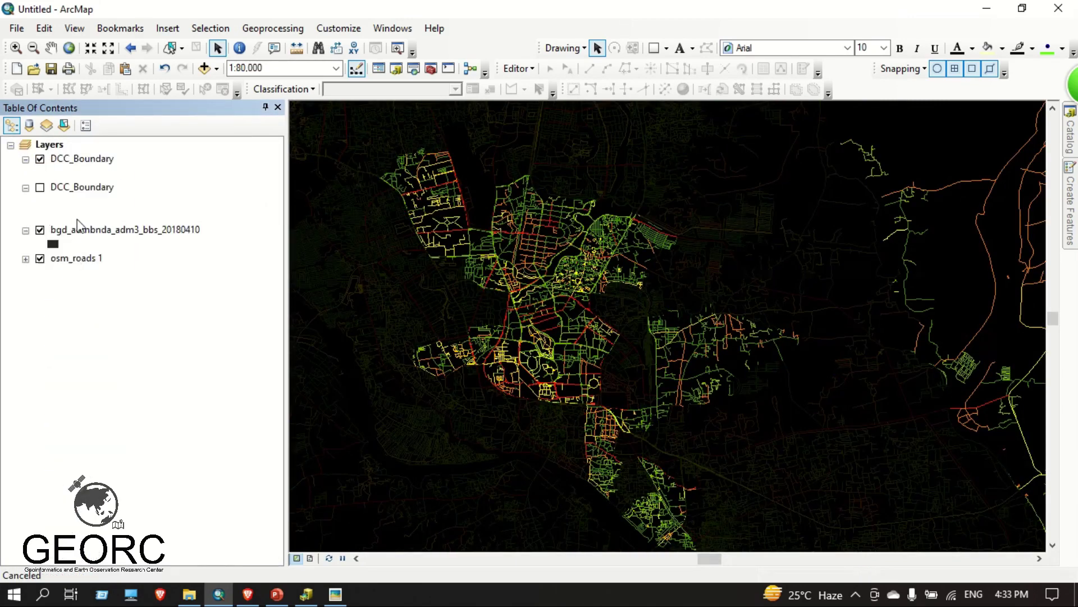
Set the default line symbol width of osm_roads 2 to 0.4 and re-add all road type values.
right_click(75, 215)
click(234, 535)
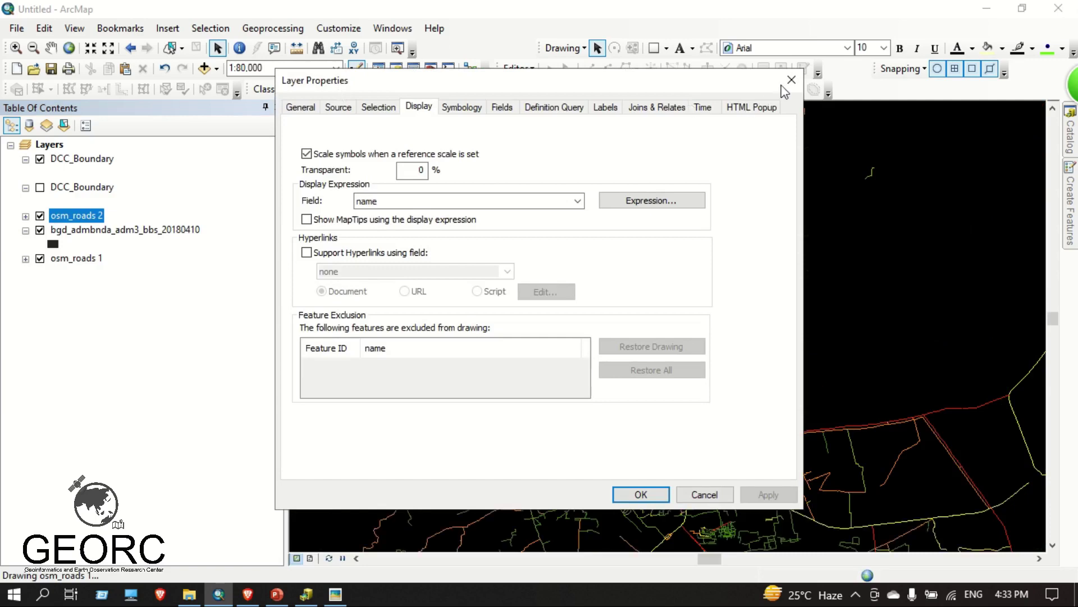
click(474, 111)
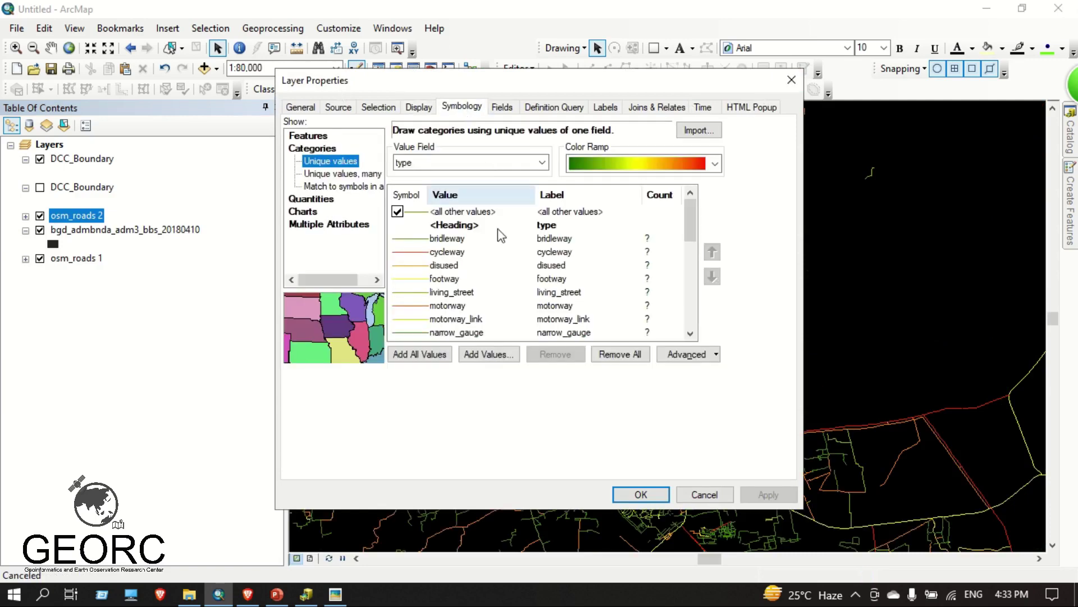
double_click(416, 211)
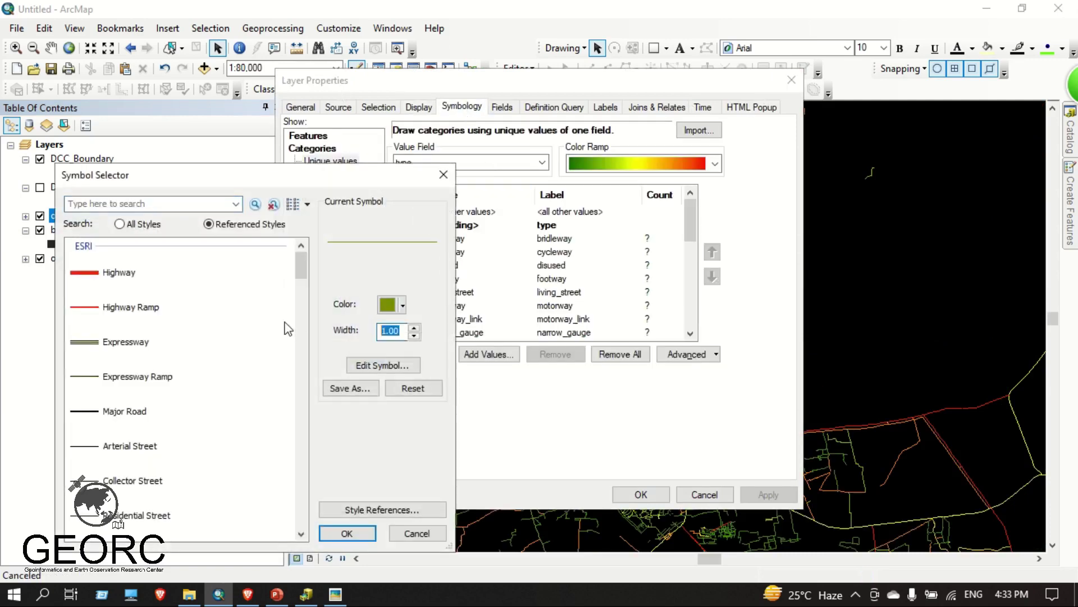
text(0.4)
click(346, 533)
click(419, 354)
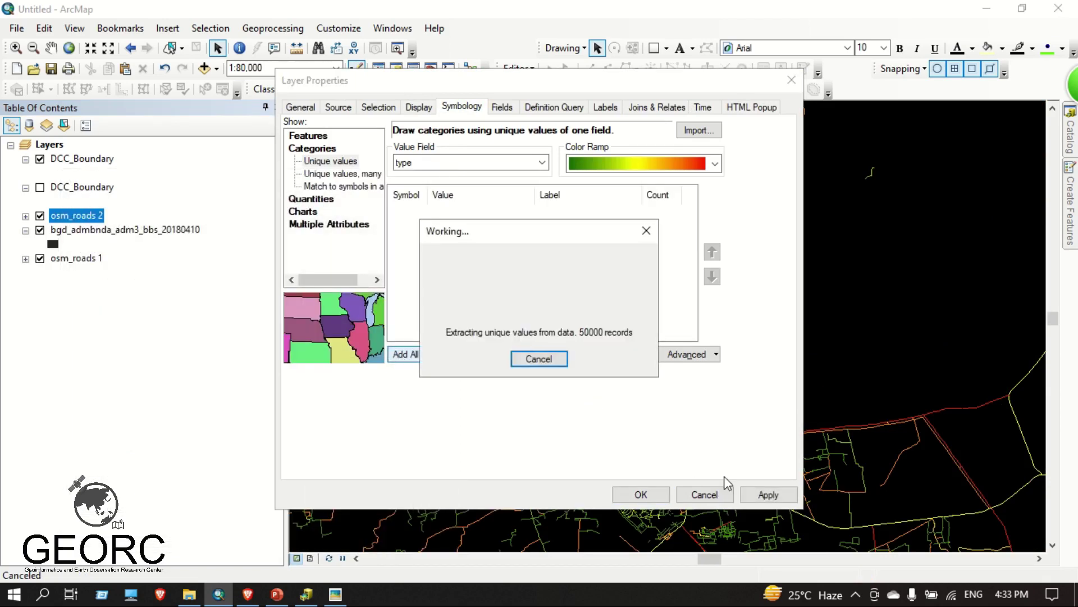
click(761, 493)
click(633, 499)
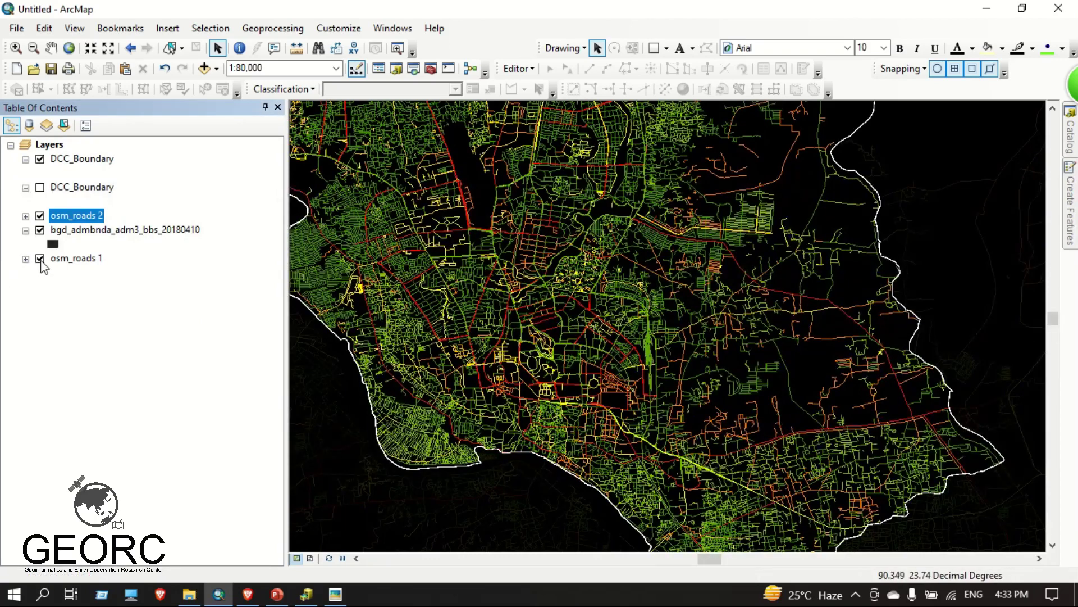
Briefly hide and show osm_roads 2 to compare the roads, and remove the osm_roads 1 layer.
click(40, 217)
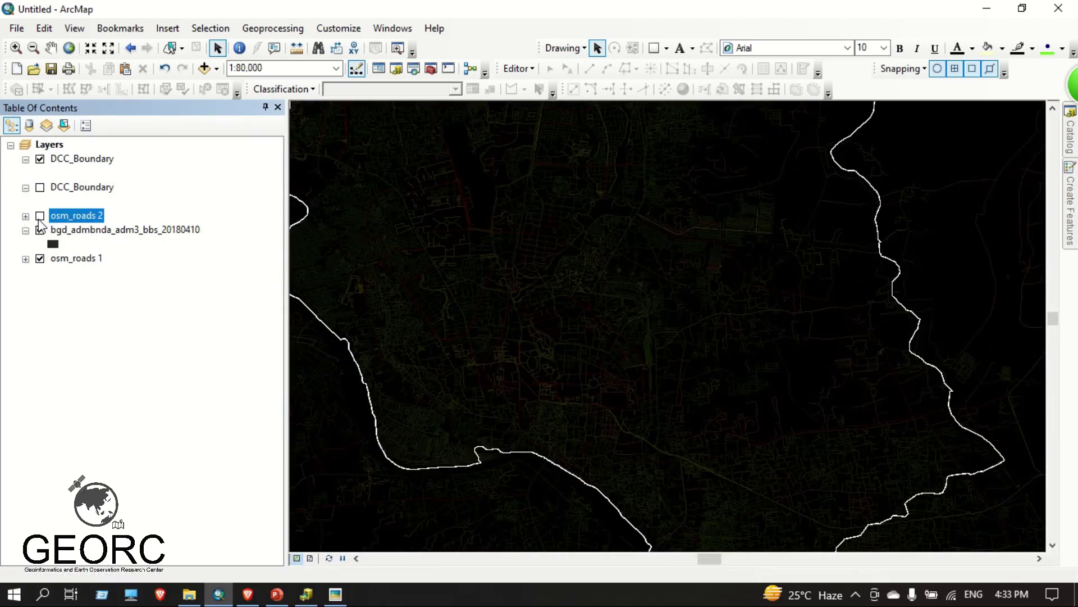
click(39, 216)
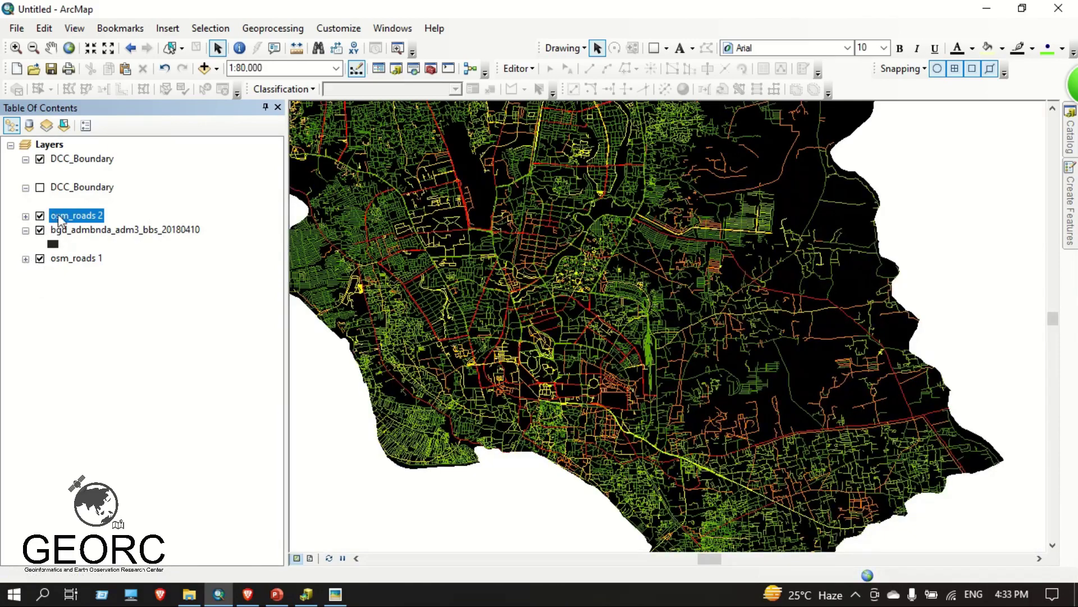
click(84, 259)
right_click(85, 259)
click(95, 265)
Paste a copy of osm_roads 2 into the data frame and move it below the bgd_admbnda_adm3_bbs_20180410 layer.
click(75, 216)
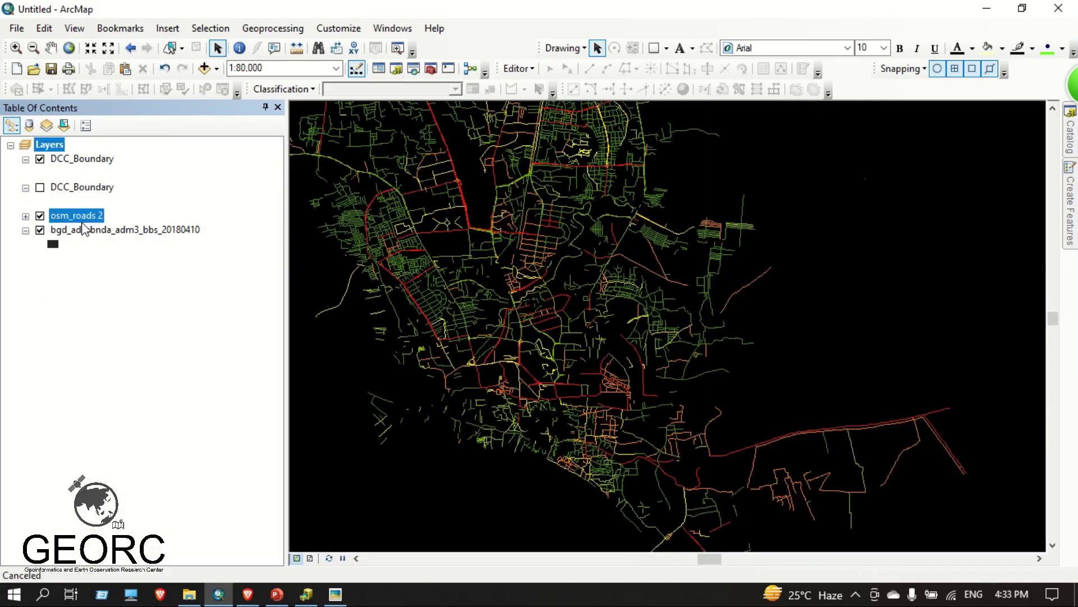
right_click(81, 219)
click(64, 162)
right_click(51, 147)
click(99, 227)
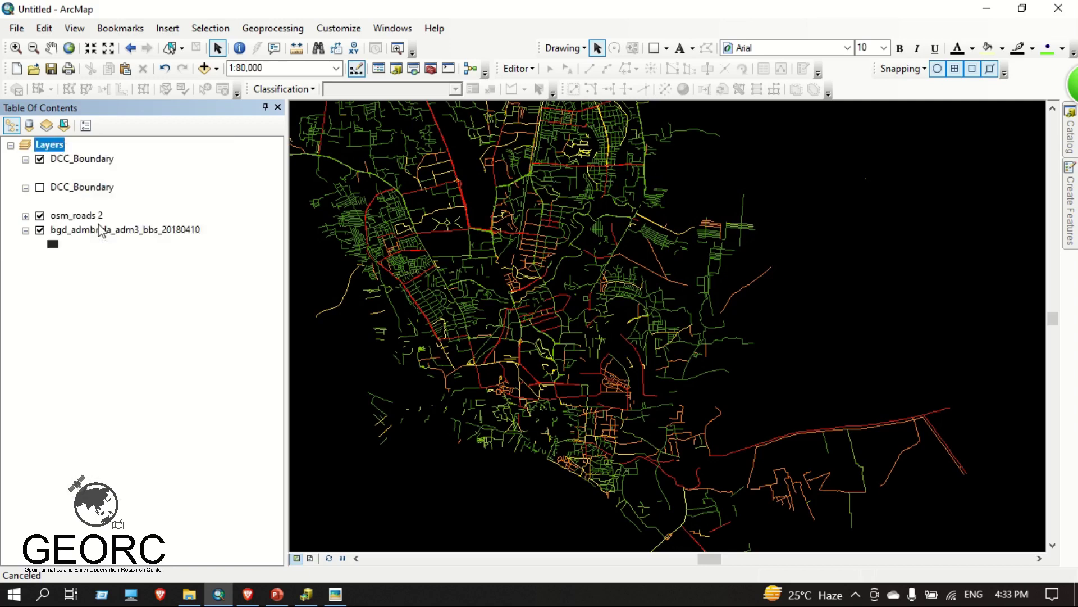
drag(79, 159, 107, 261)
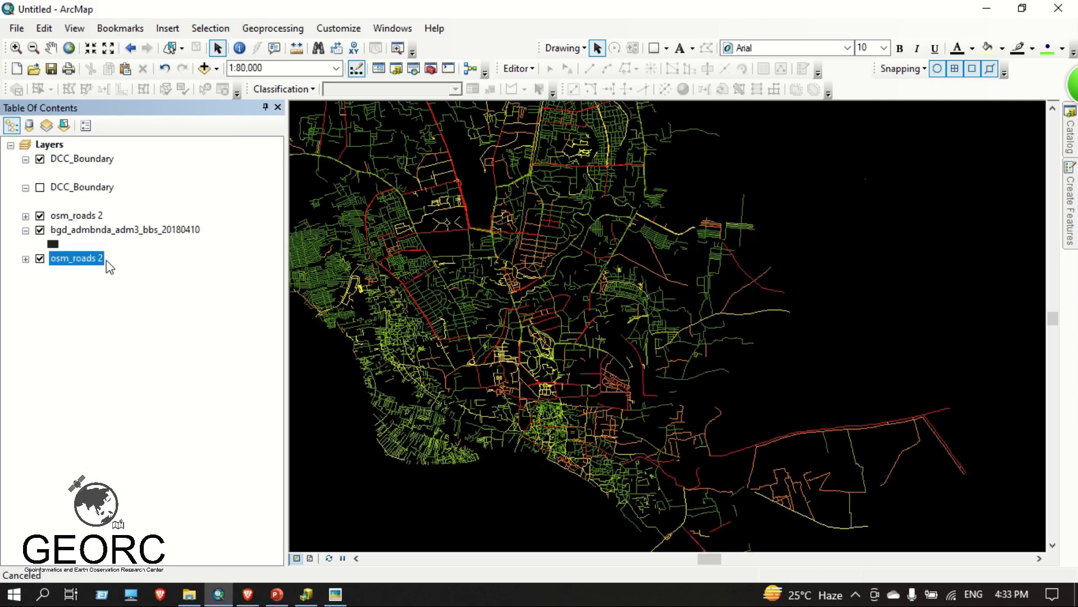
Rename the copied road layer at the end of the layer list as osm_roads 1.
click(101, 260)
click(104, 261)
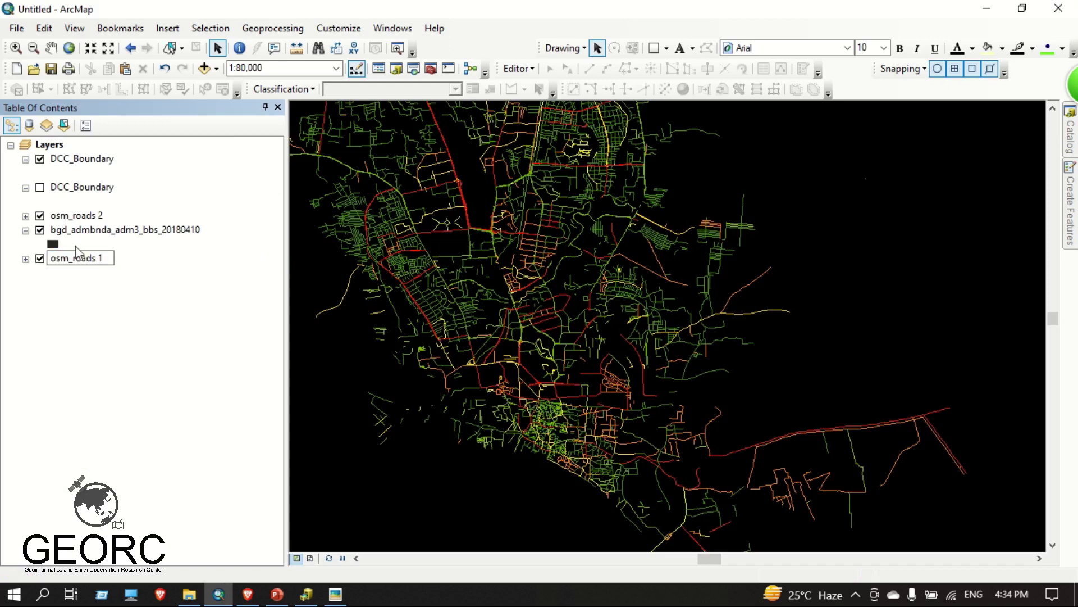
key(Return)
Rename the bgd_admbnda_adm3_bbs_20180410 layer as "Transperency Layer".
click(74, 236)
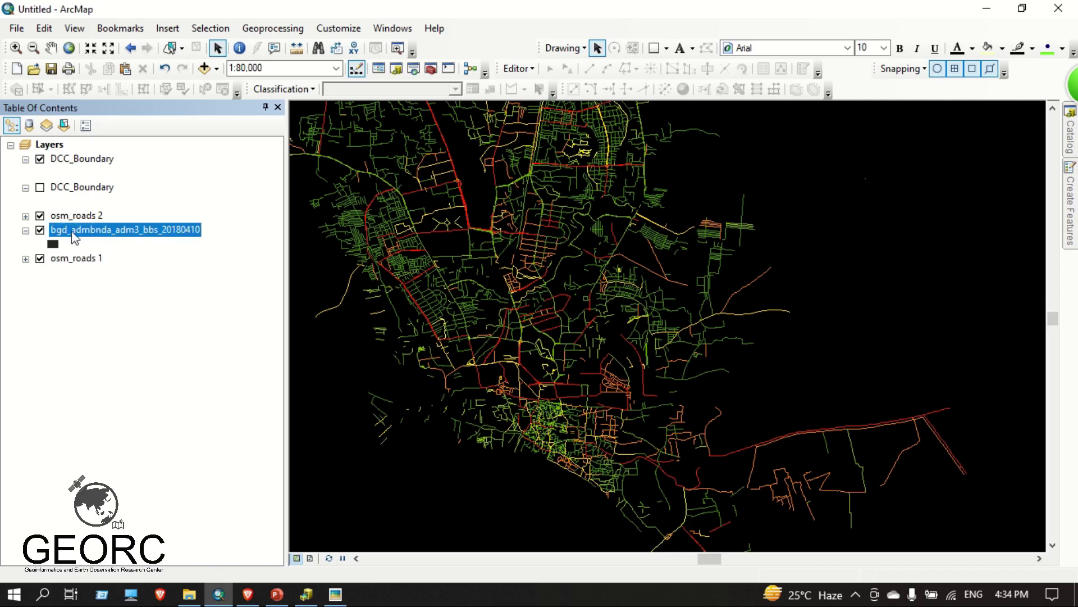
click(74, 235)
text(Transpe)
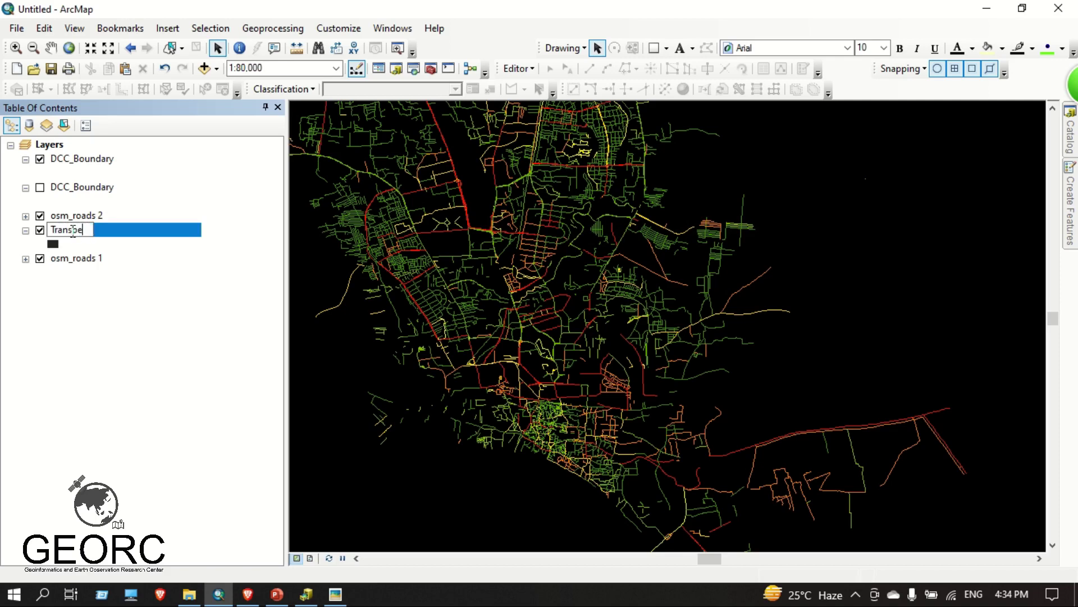
text(rnc)
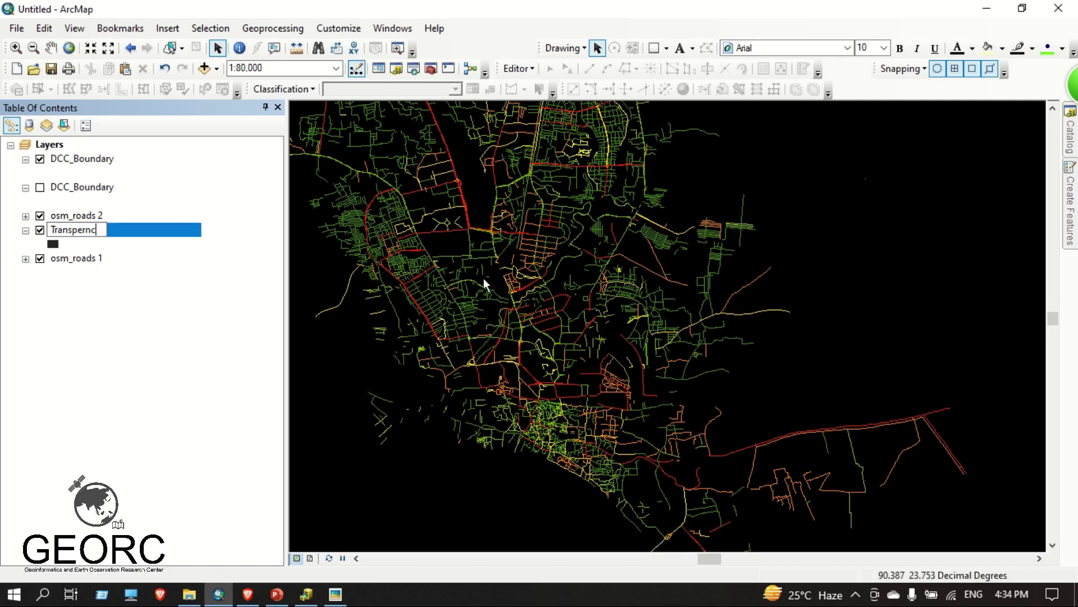
text(y Layer)
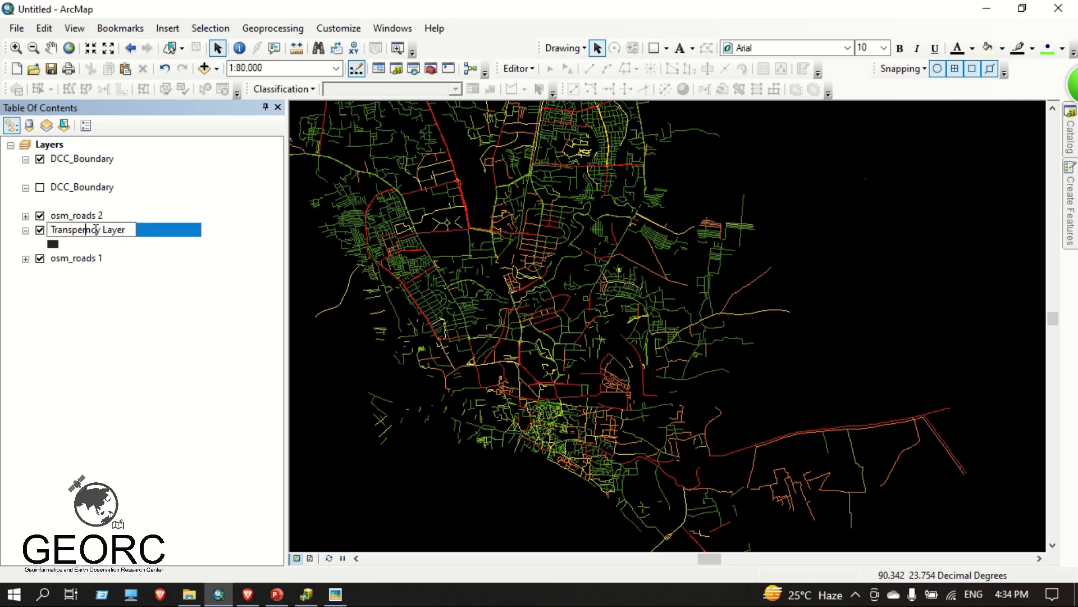
text(e)
key(Return)
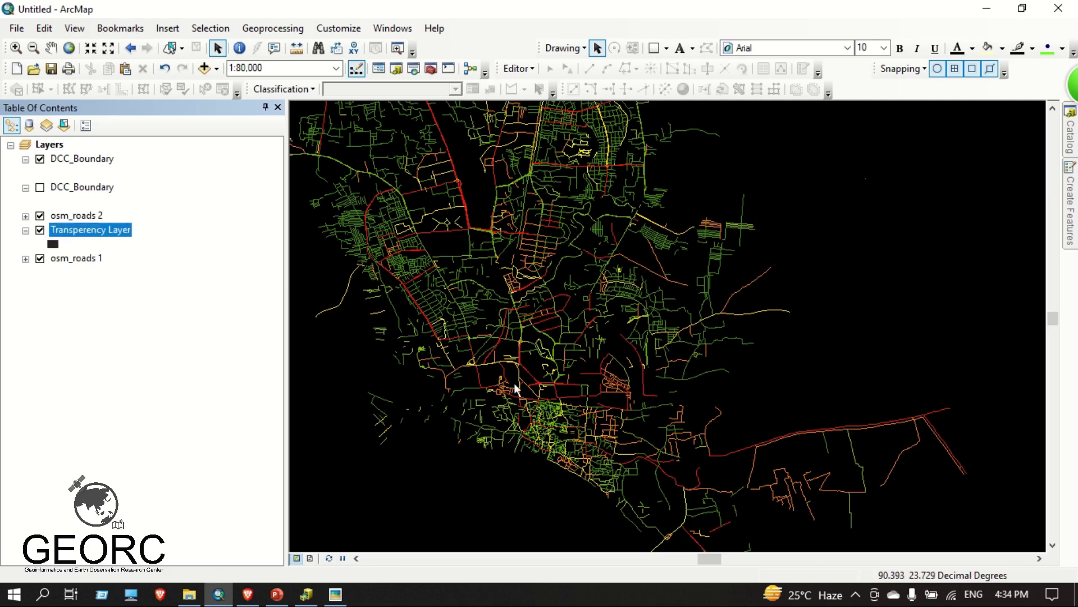
Set the display transparency of the osm_roads 2 layer to 20 %.
scroll(525, 382, up, 2)
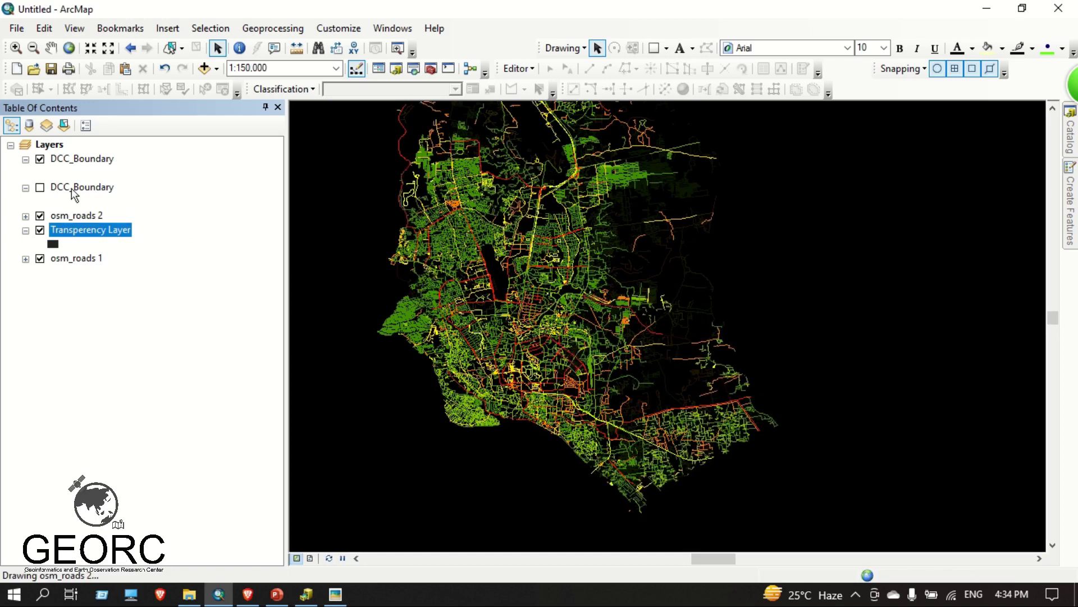
ctrl+click(79, 214)
right_click(78, 215)
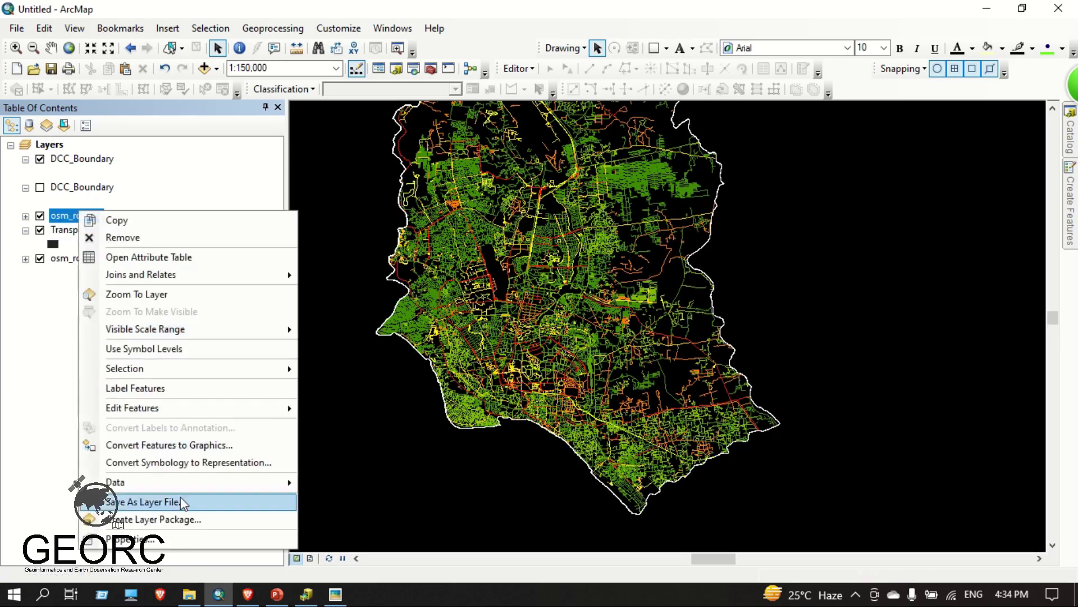
click(191, 534)
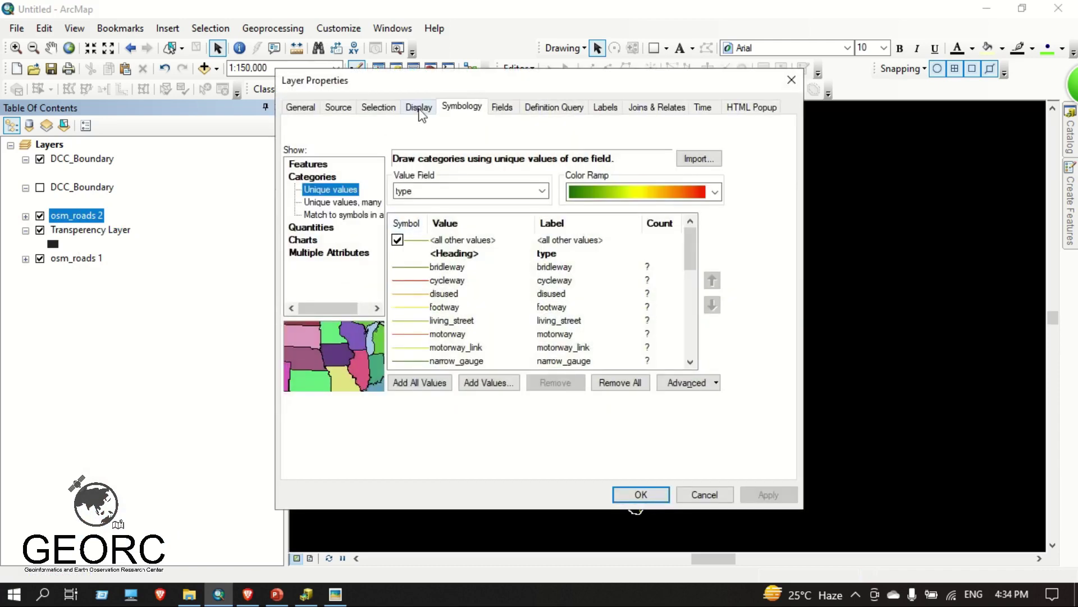
click(420, 110)
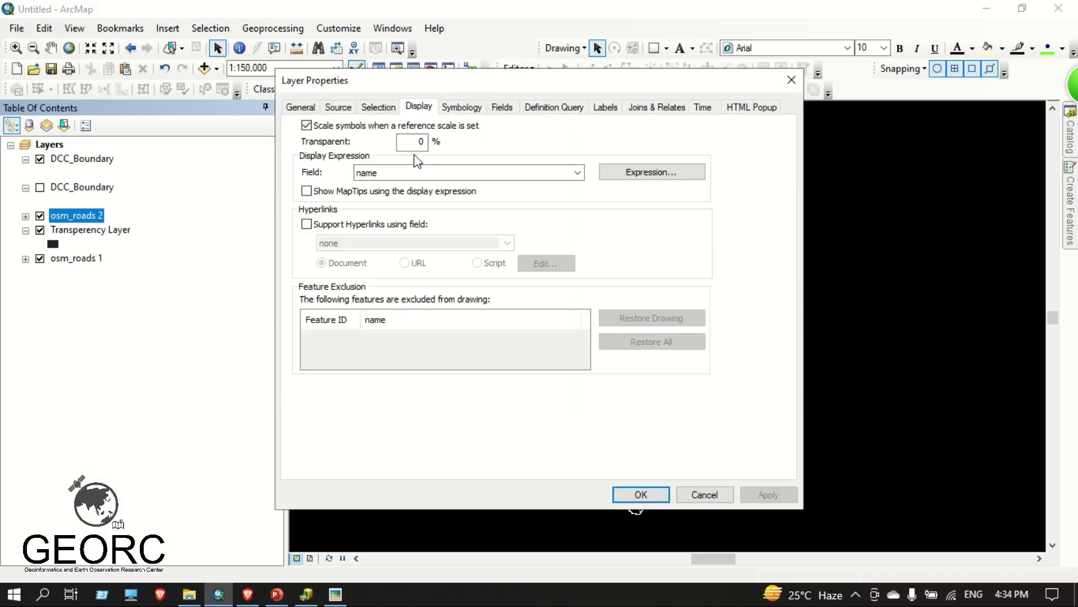
drag(537, 89, 275, 101)
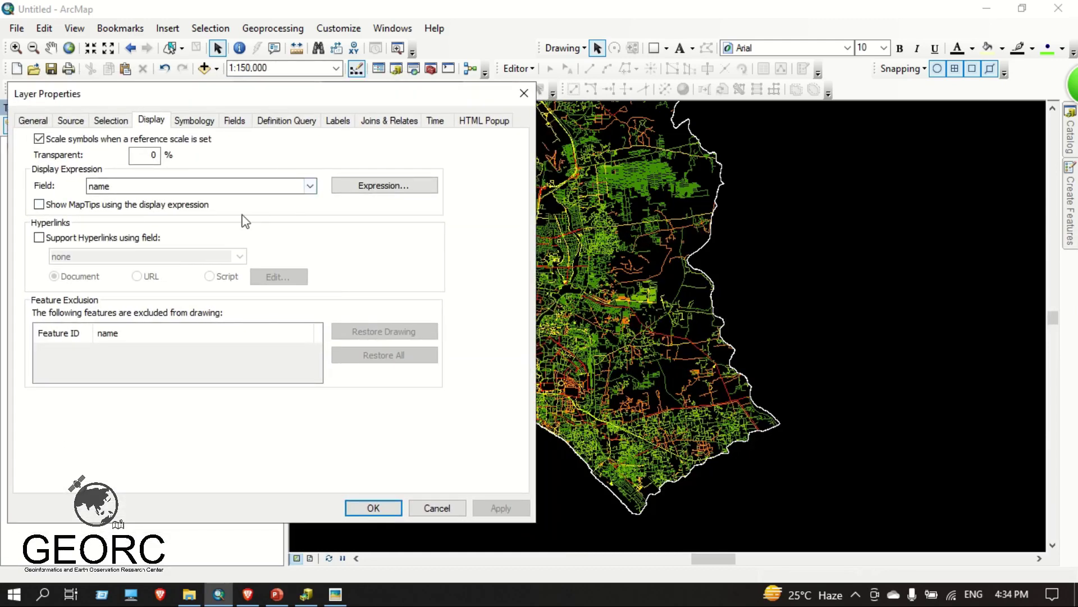
double_click(151, 156)
text(20)
click(497, 507)
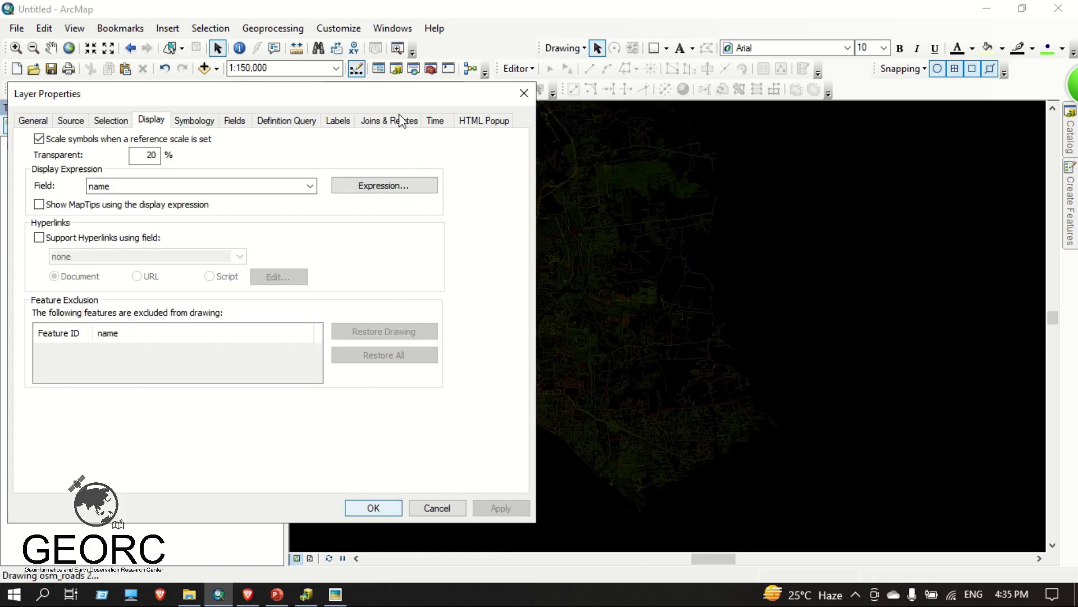
drag(393, 95, 475, 105)
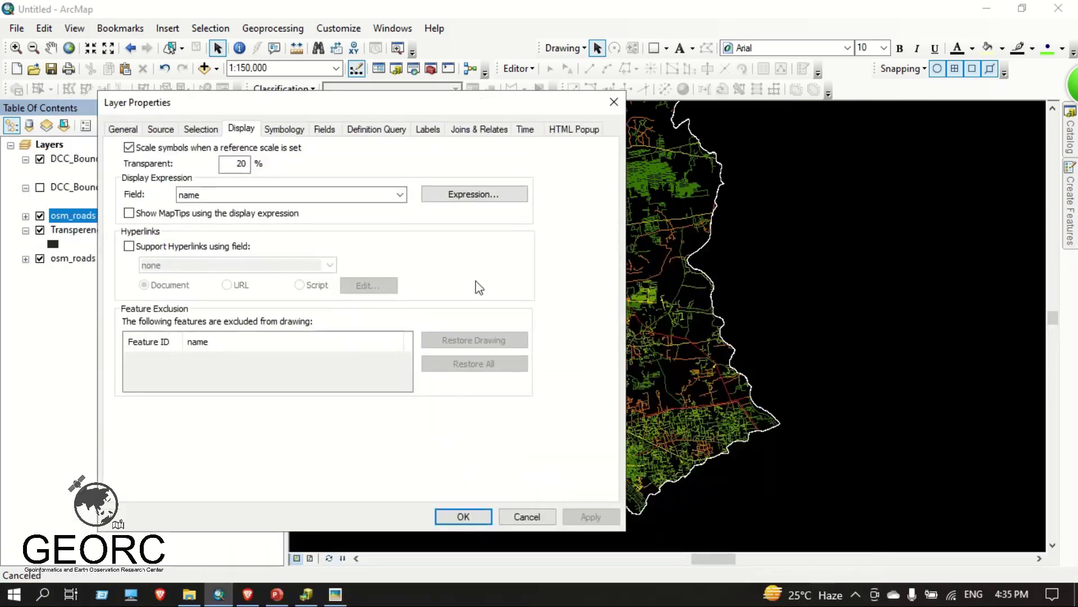
click(488, 512)
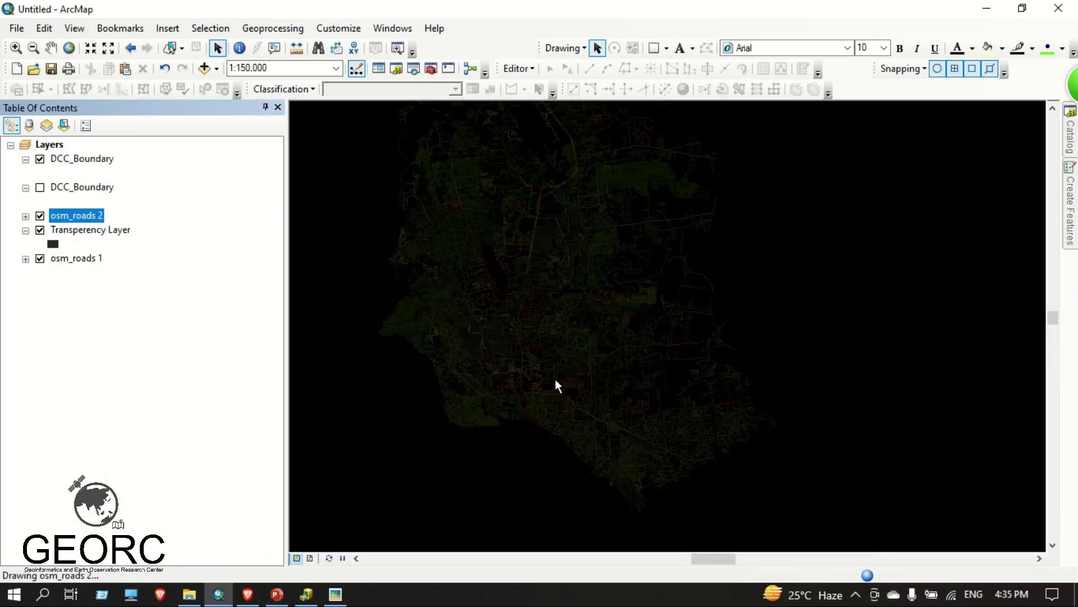
Examine the type-colored roads and the DCC boundary outline at closer and wider map scales.
scroll(555, 377, down, 3)
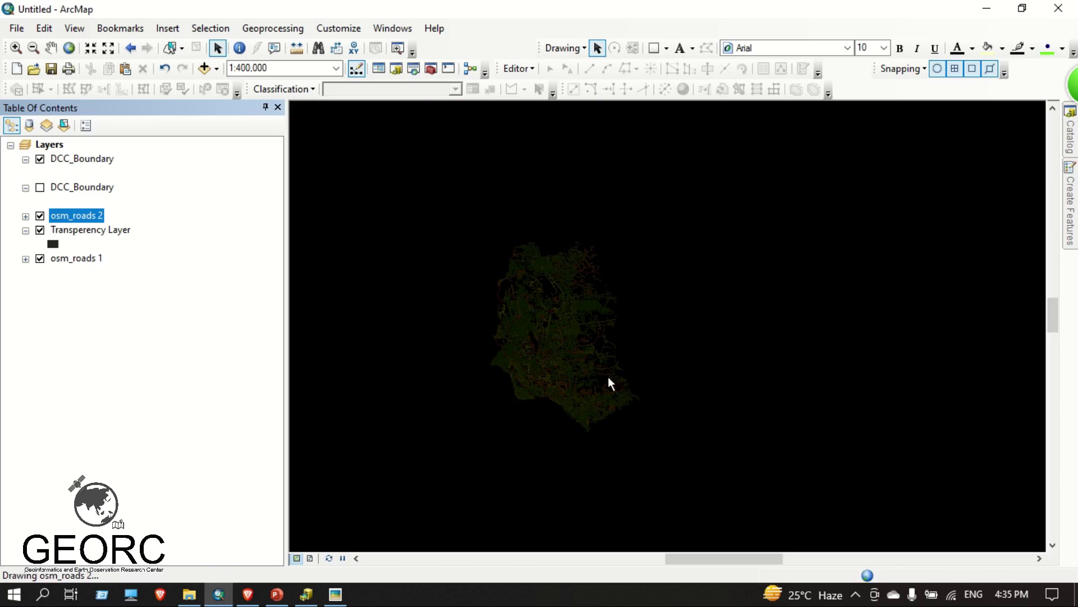
scroll(595, 373, up, 2)
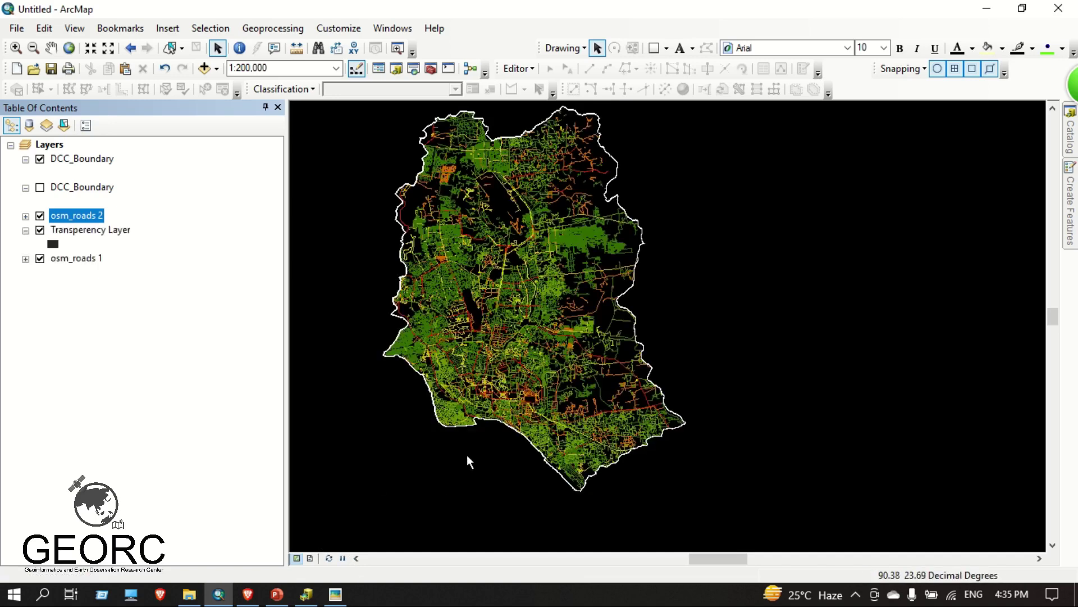
scroll(495, 150, up, 5)
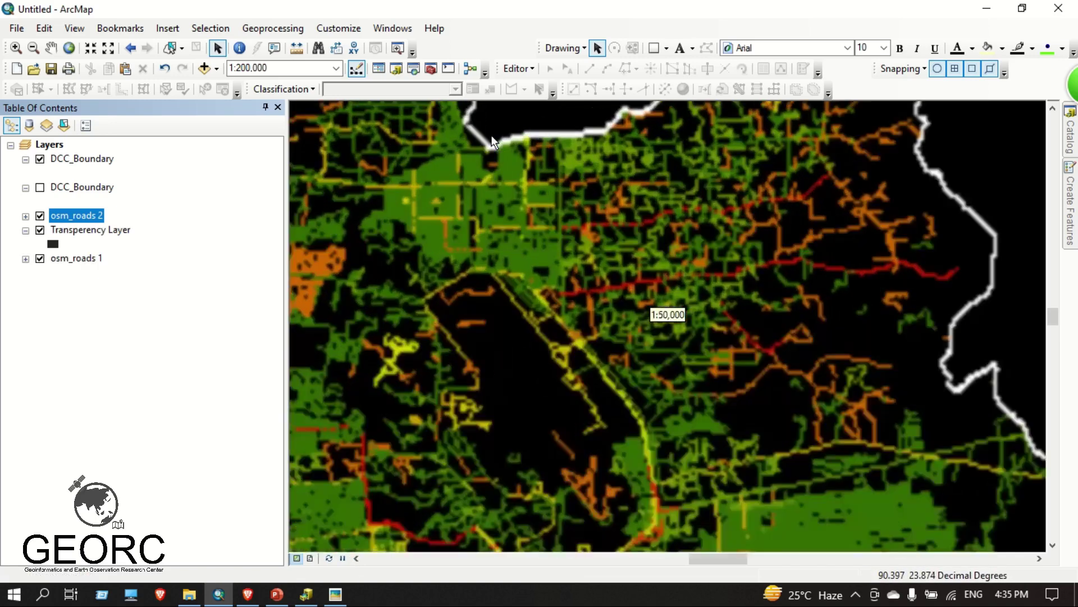
scroll(493, 140, up, 2)
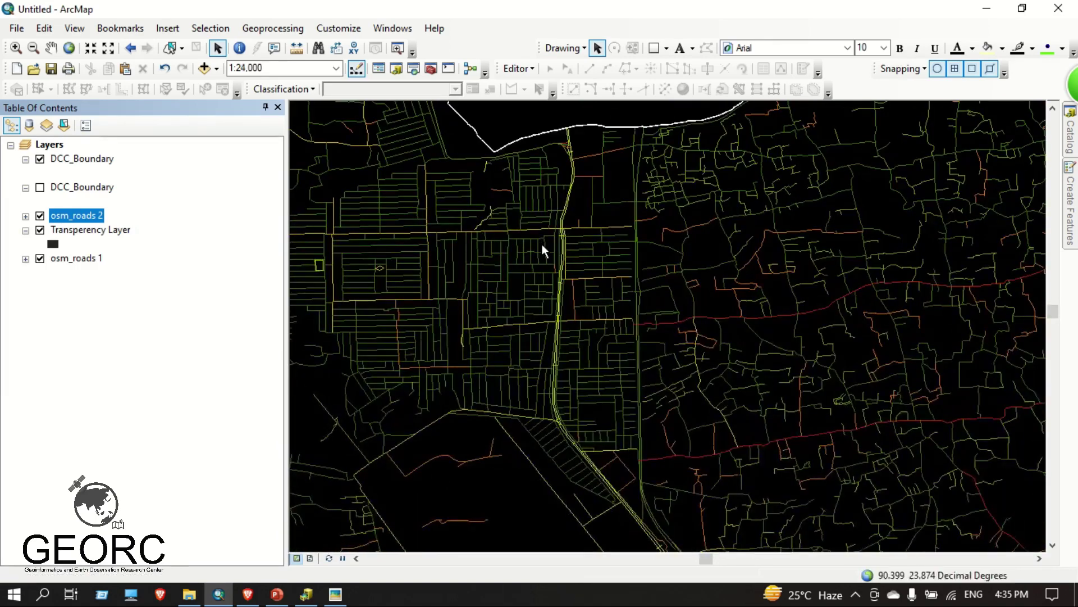
scroll(637, 329, down, 5)
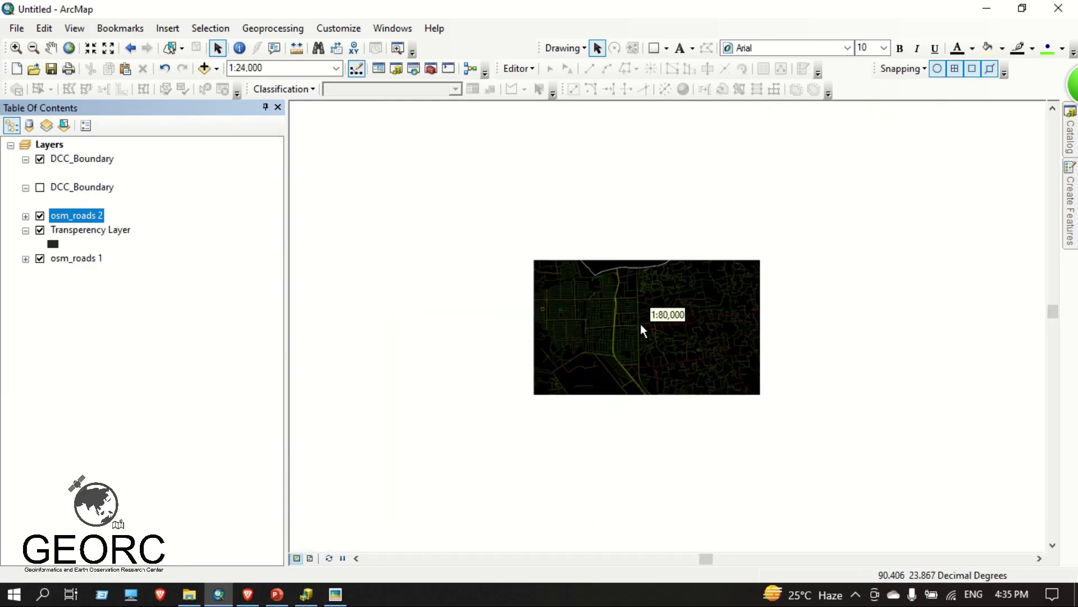
scroll(641, 324, down, 3)
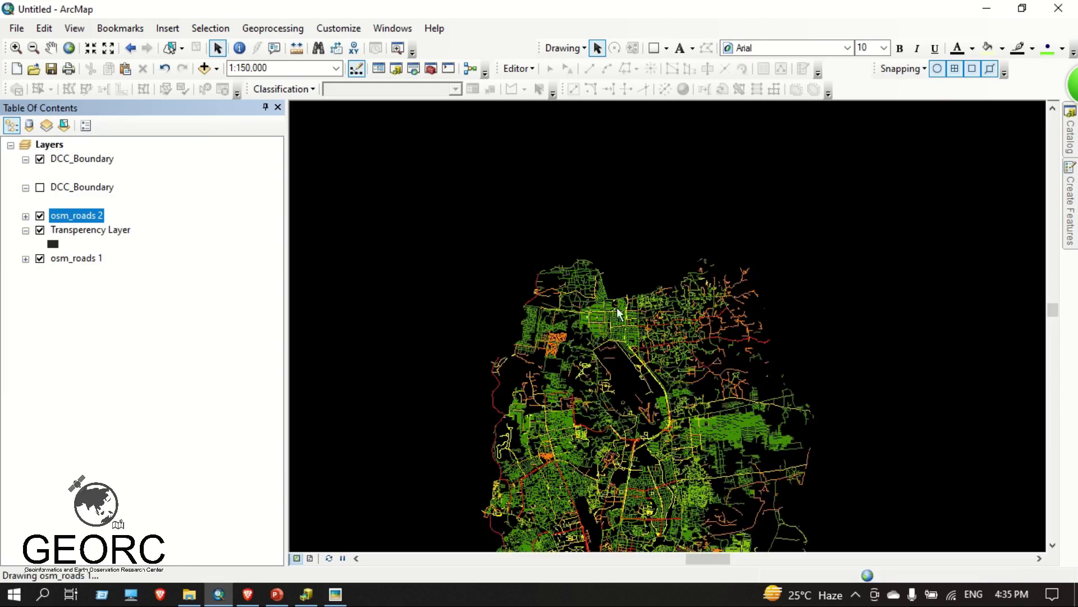
Switch to the page layout and zoom the map to the extent of the upper DCC_Boundary layer.
drag(669, 430, 673, 348)
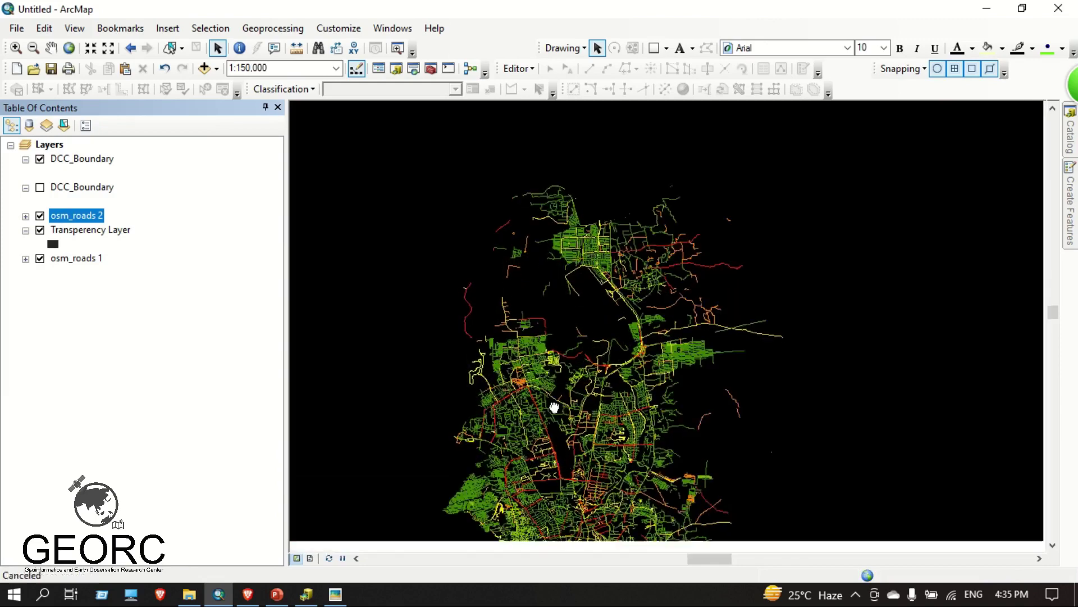
drag(554, 407, 509, 244)
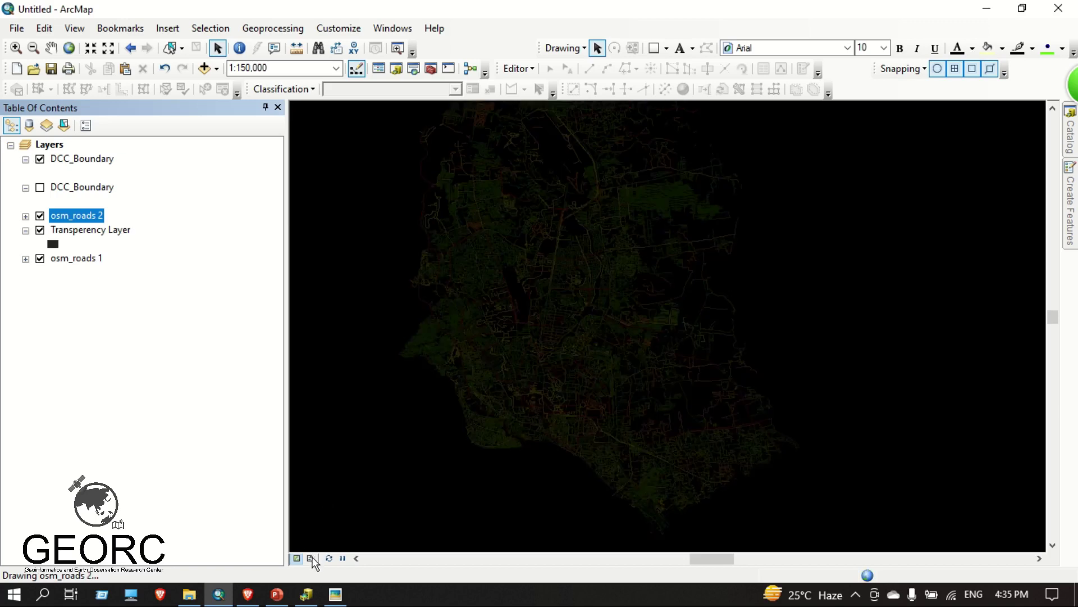
click(311, 558)
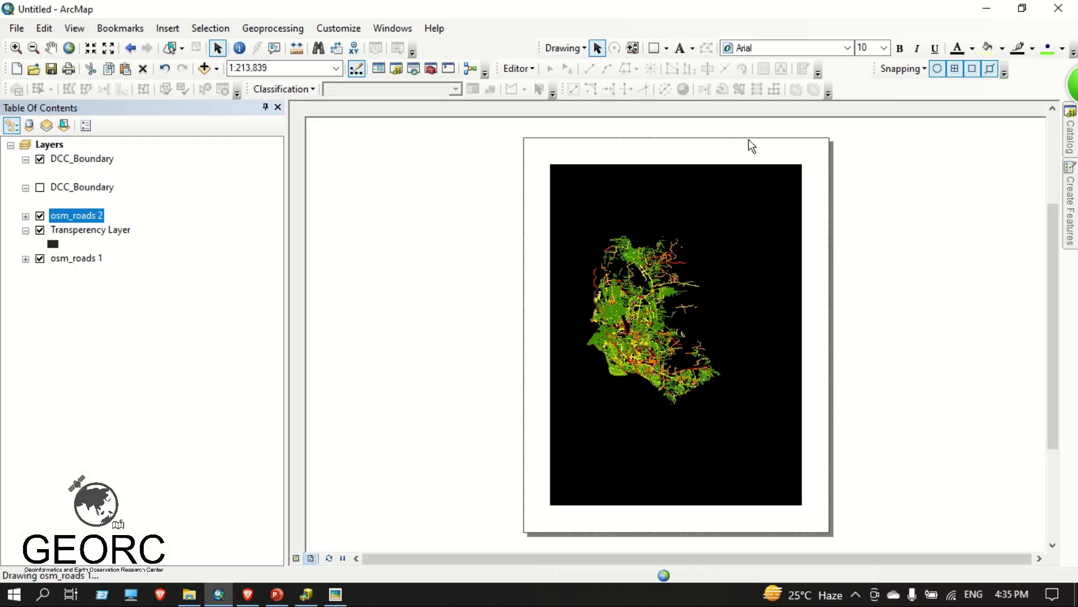
right_click(73, 160)
click(163, 237)
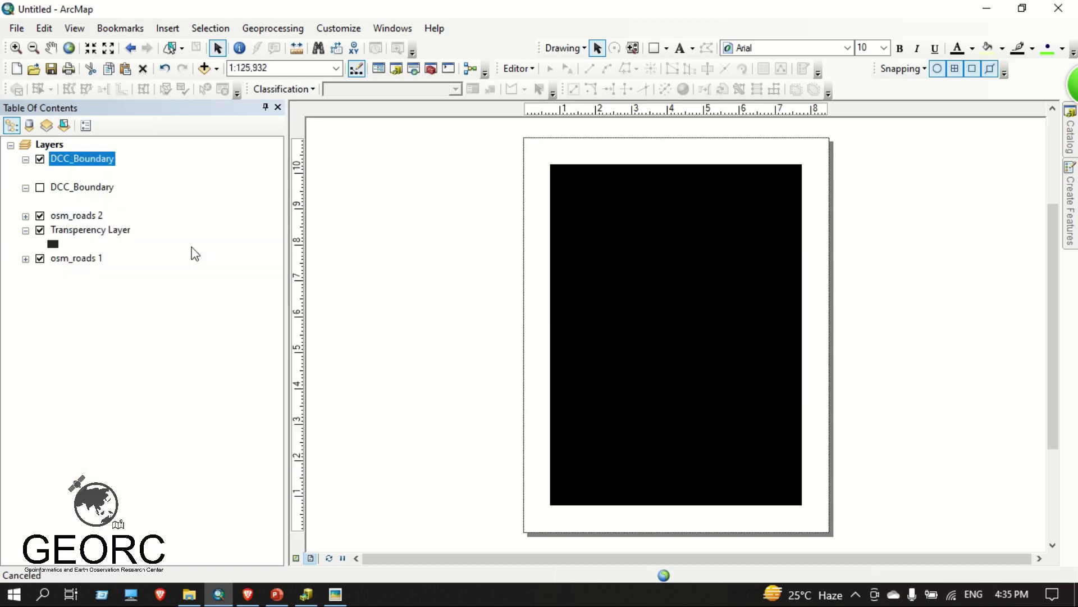
Add two vertical and two horizontal ruler guides just inside the four edges of the layout page.
drag(592, 294, 494, 292)
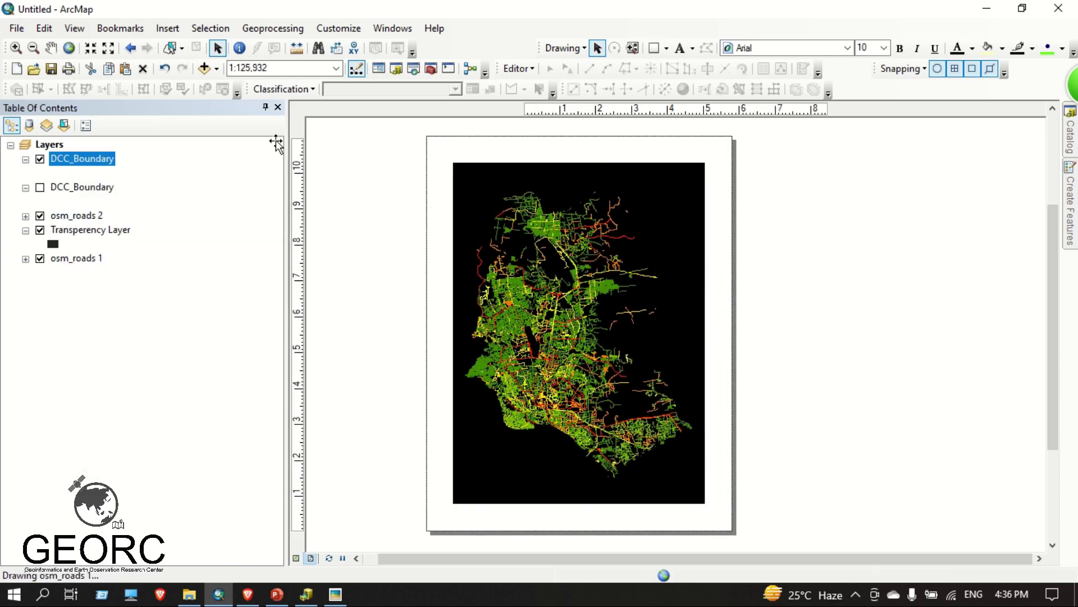
drag(612, 299, 704, 298)
scroll(450, 308, down, 3)
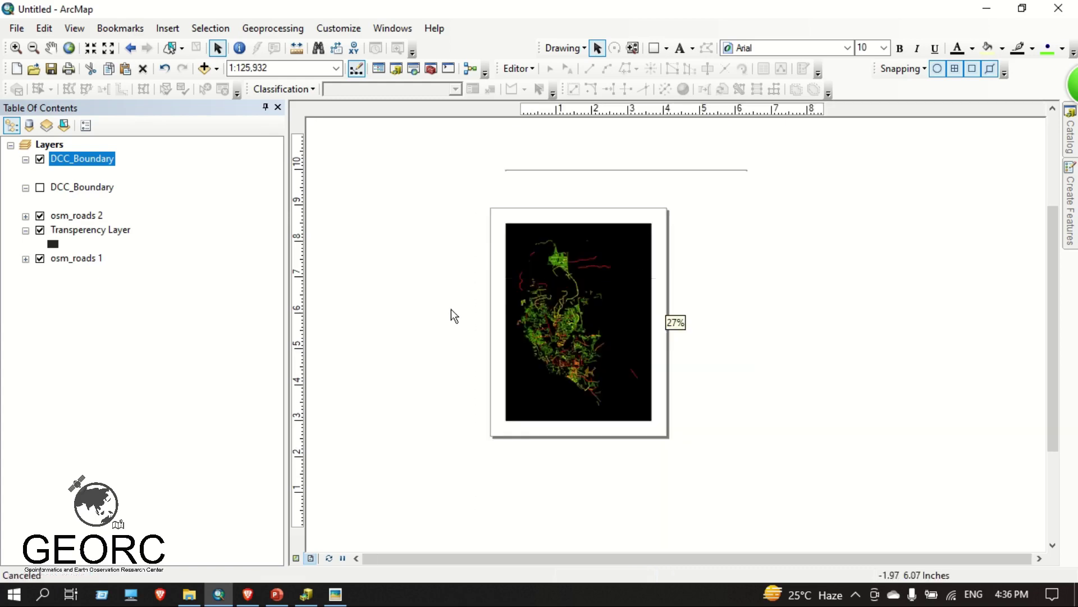
scroll(451, 309, up, 3)
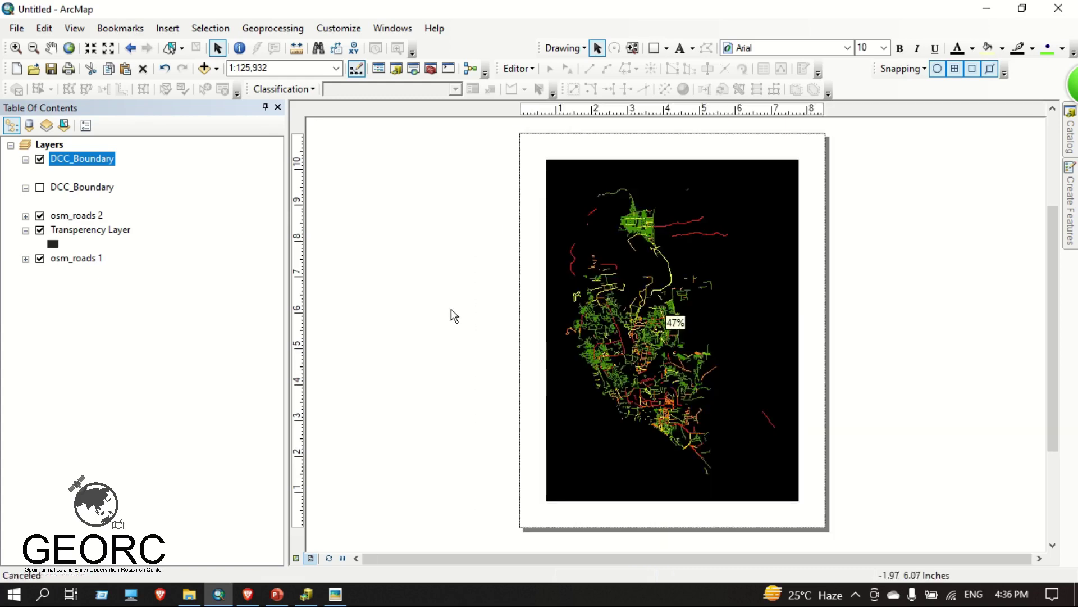
click(822, 113)
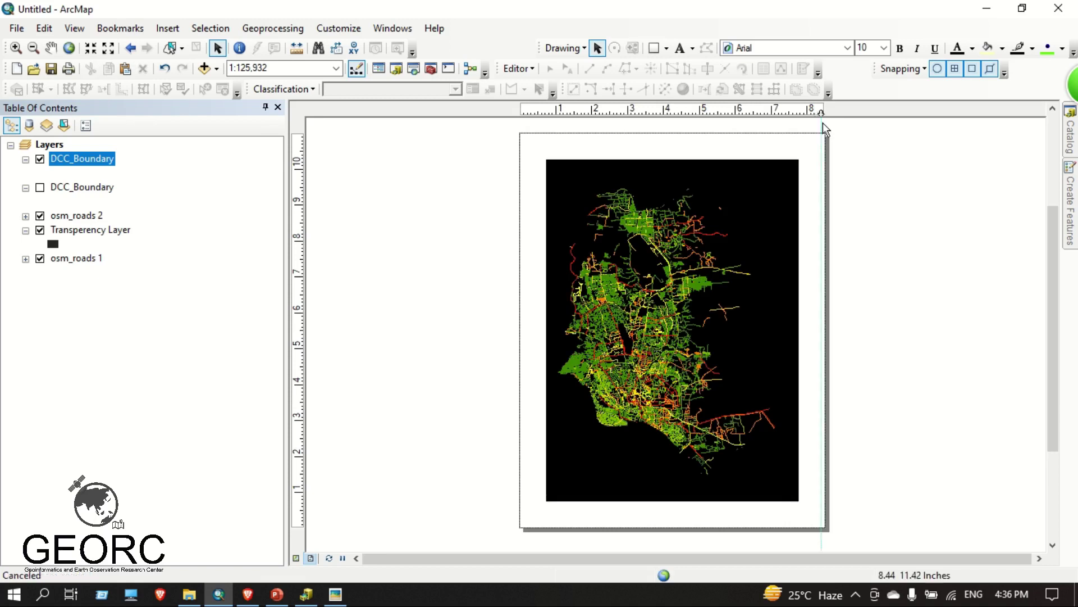
click(301, 136)
click(301, 521)
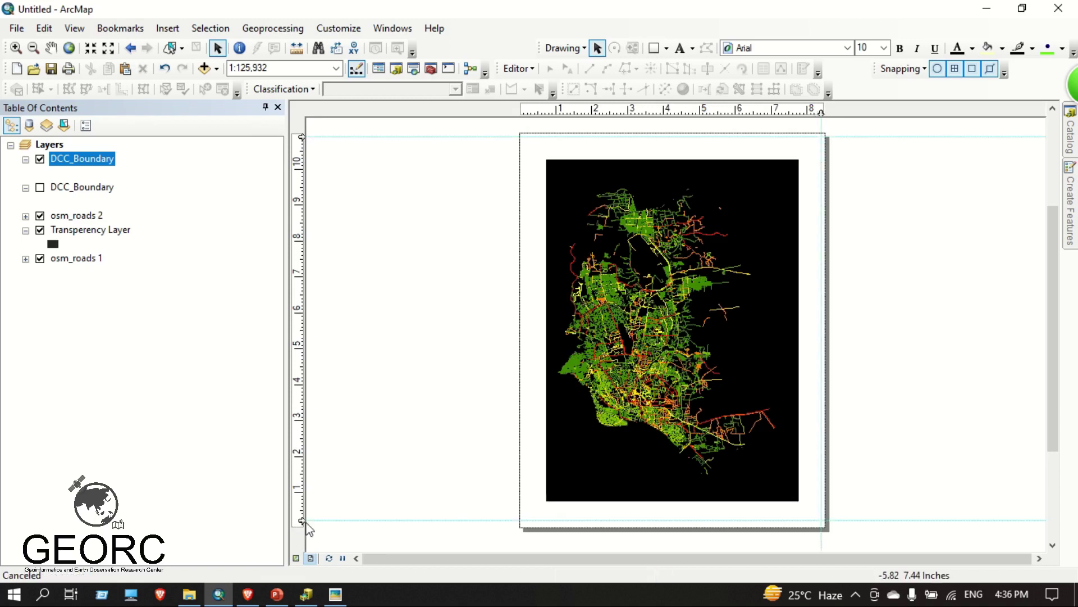
click(524, 112)
Stretch the data frame to the four page guides and zoom it to the upper DCC_Boundary layer.
click(586, 201)
drag(546, 160, 523, 139)
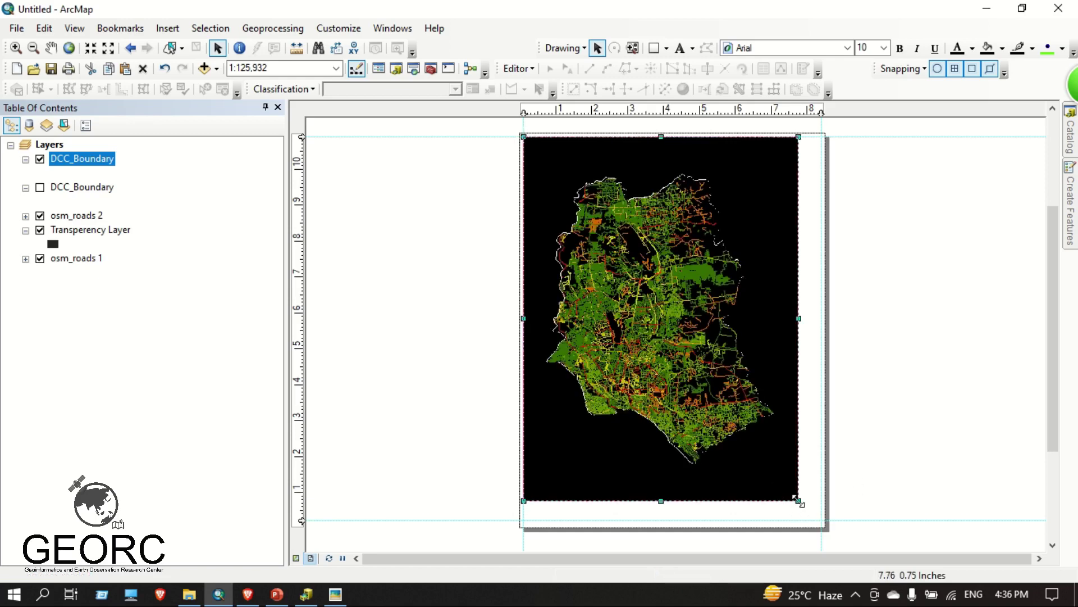
drag(797, 501, 825, 519)
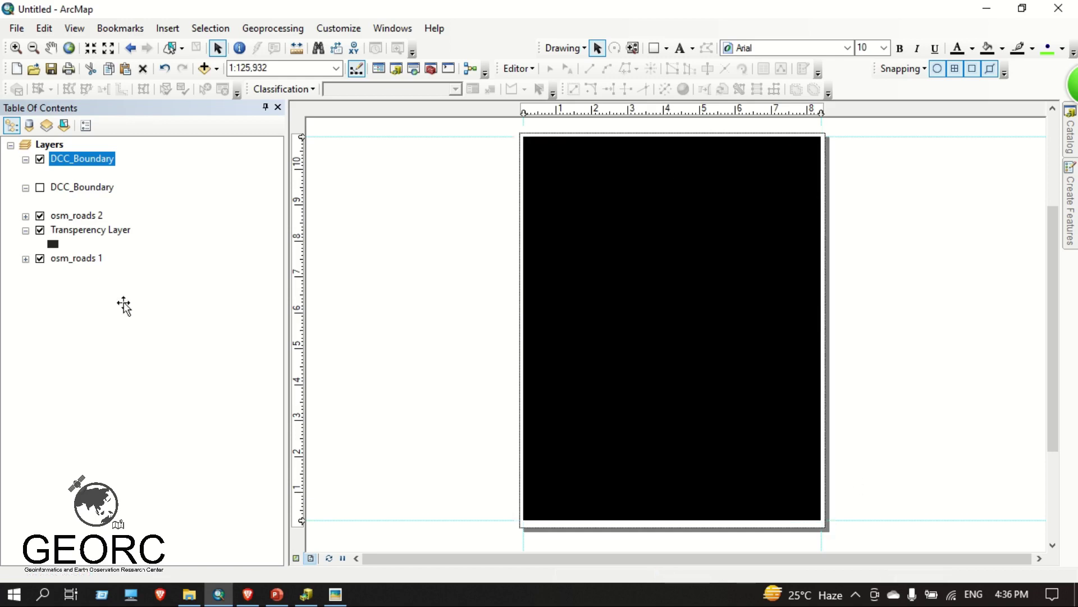
right_click(82, 160)
click(197, 239)
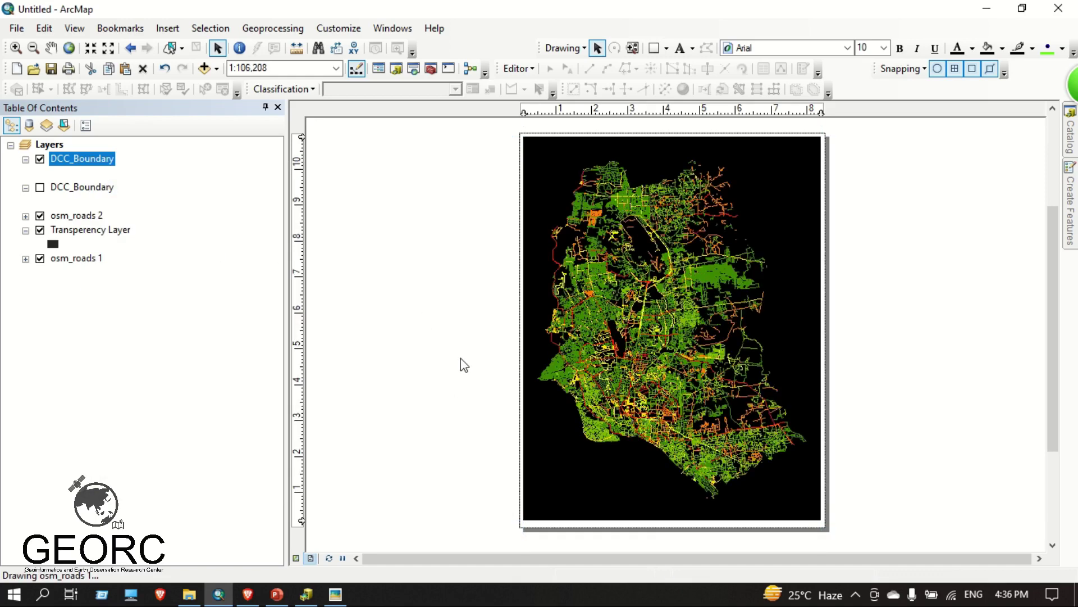
click(534, 375)
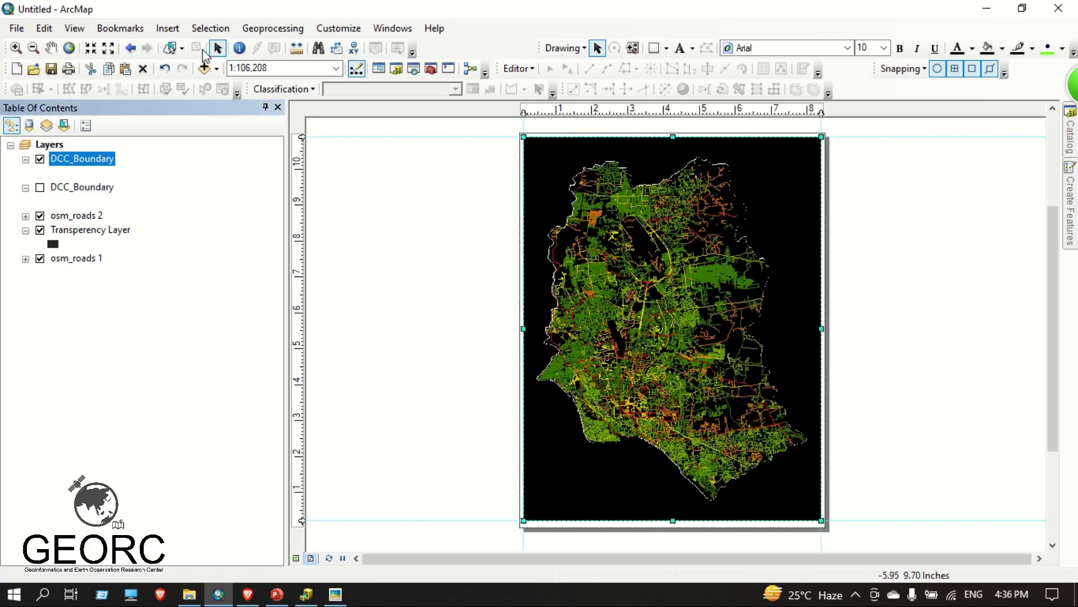
click(467, 426)
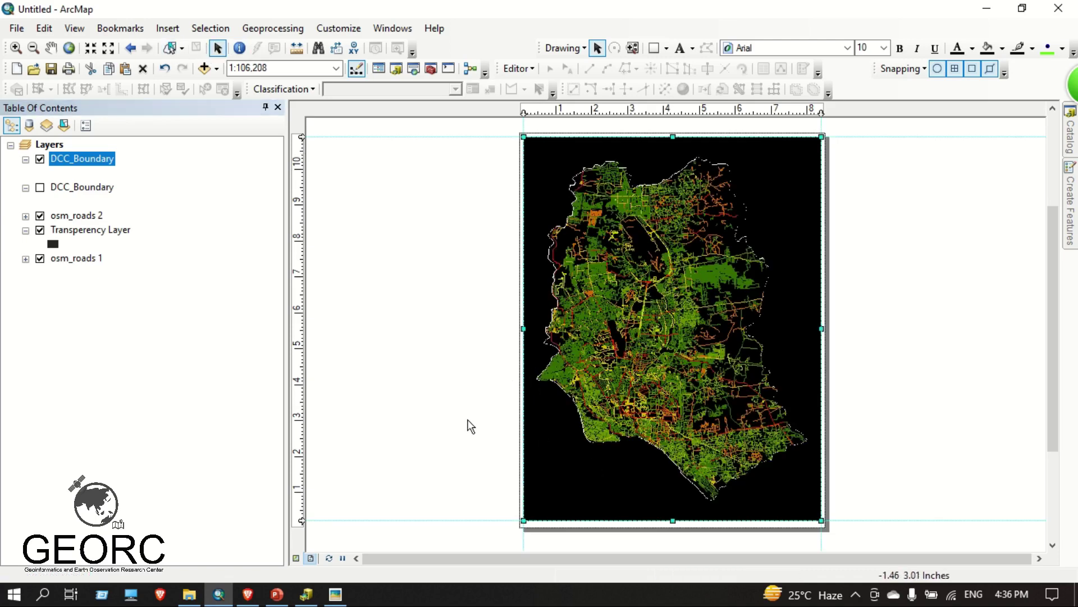
Set the outline width of the visible DCC_Boundary layer's symbol to 3.
click(55, 174)
click(433, 330)
click(433, 330)
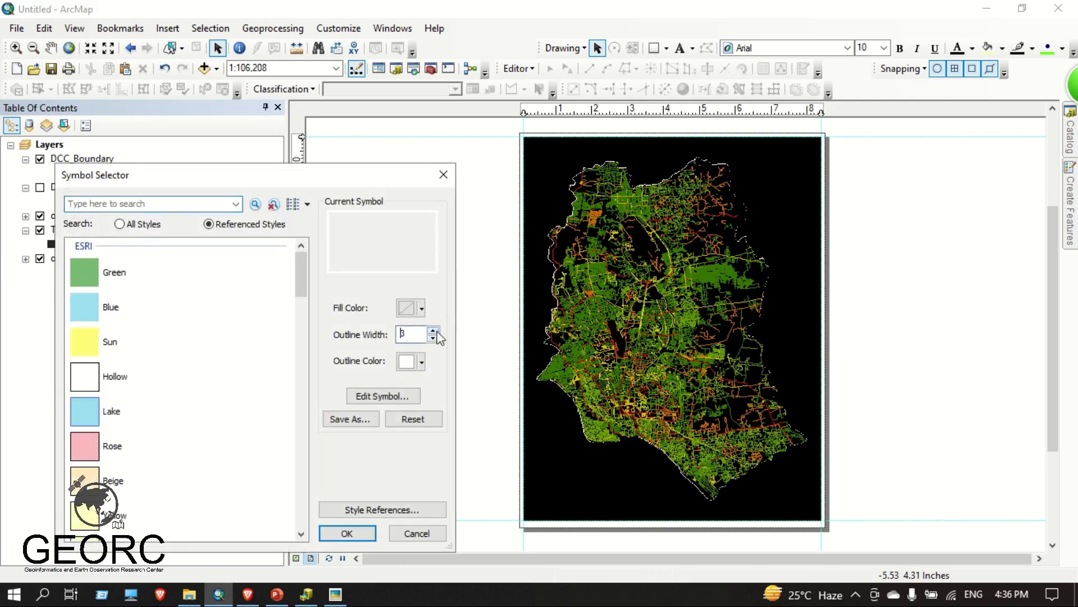
click(357, 536)
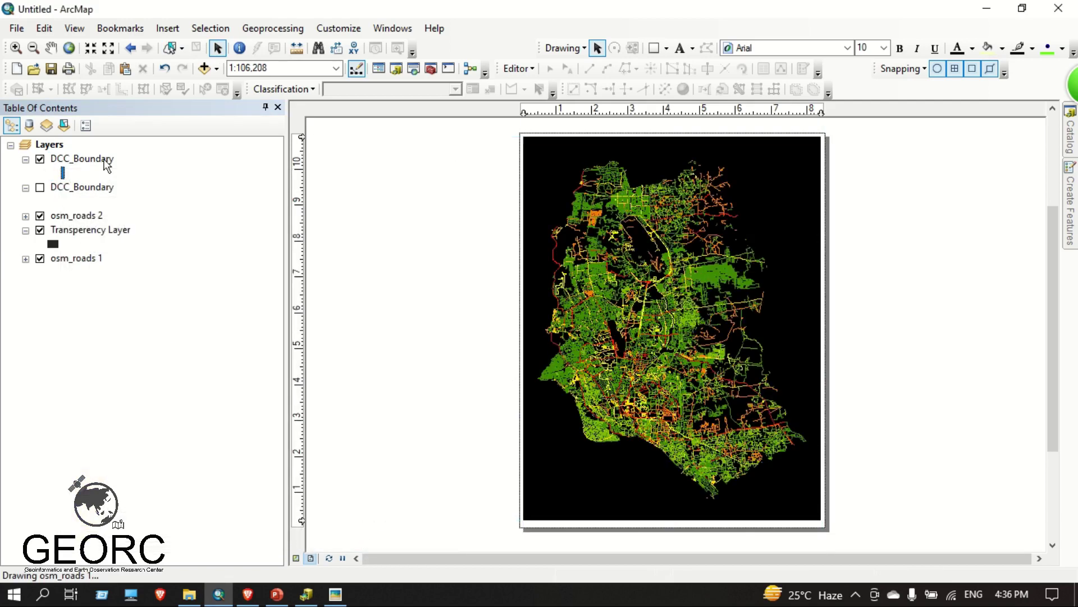
Rename the hidden second DCC_Boundary layer as Clip Layer.
click(65, 190)
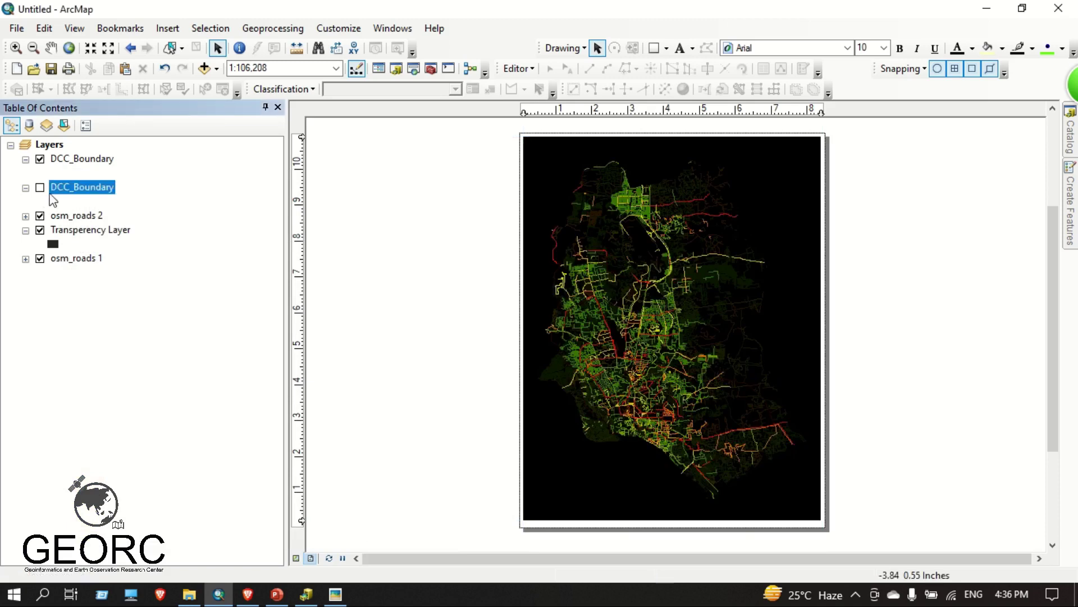
click(81, 191)
text(C)
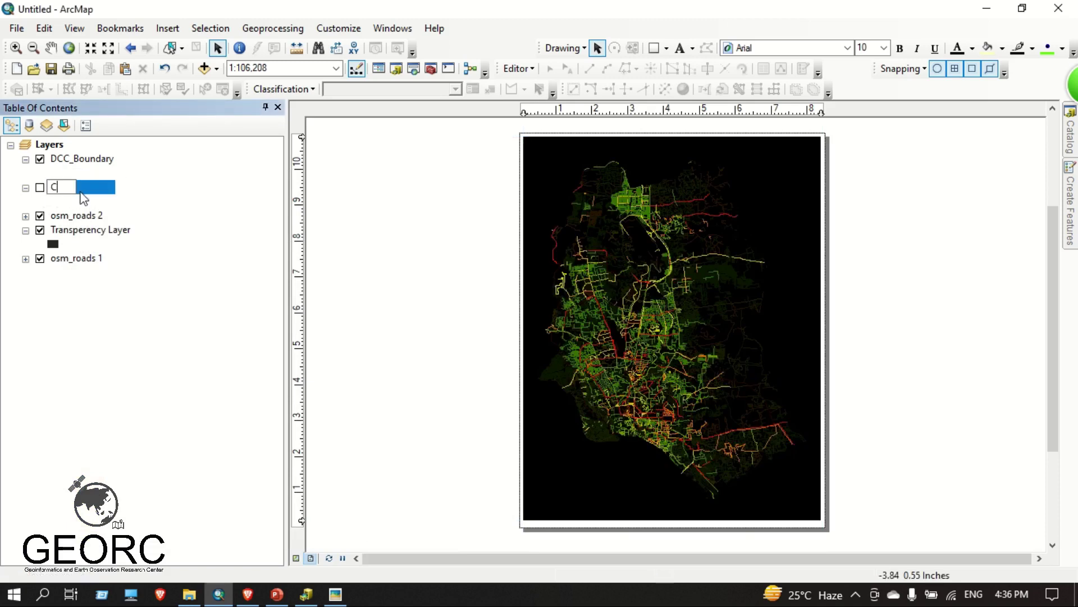
text(lip L)
text(ayer)
key(Return)
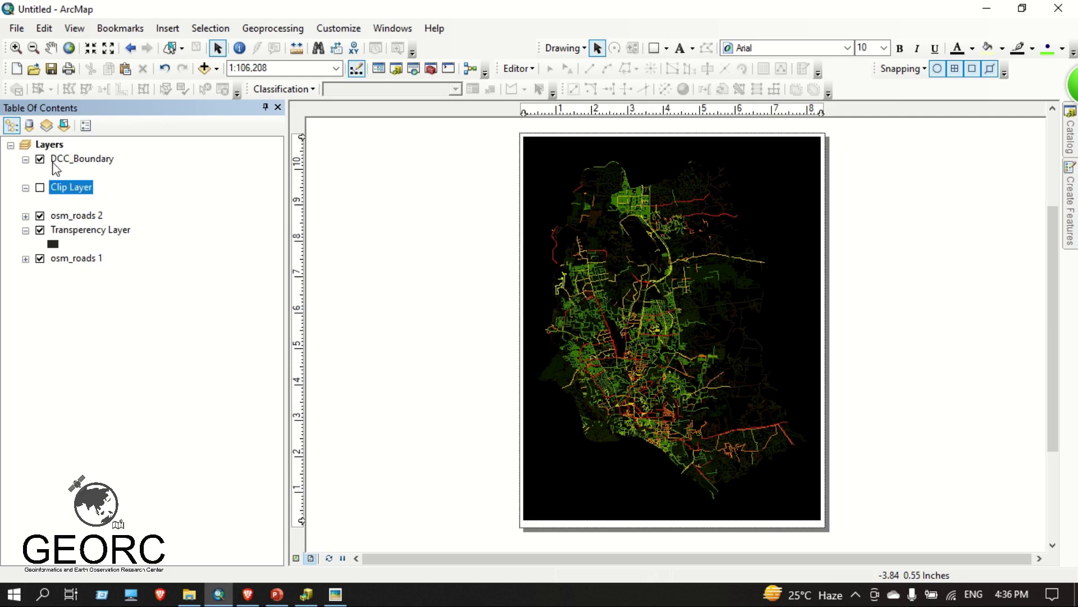
Exclude the DCC_Boundary layer from the data frame's clip to shape, keeping the custom clip extent.
right_click(49, 145)
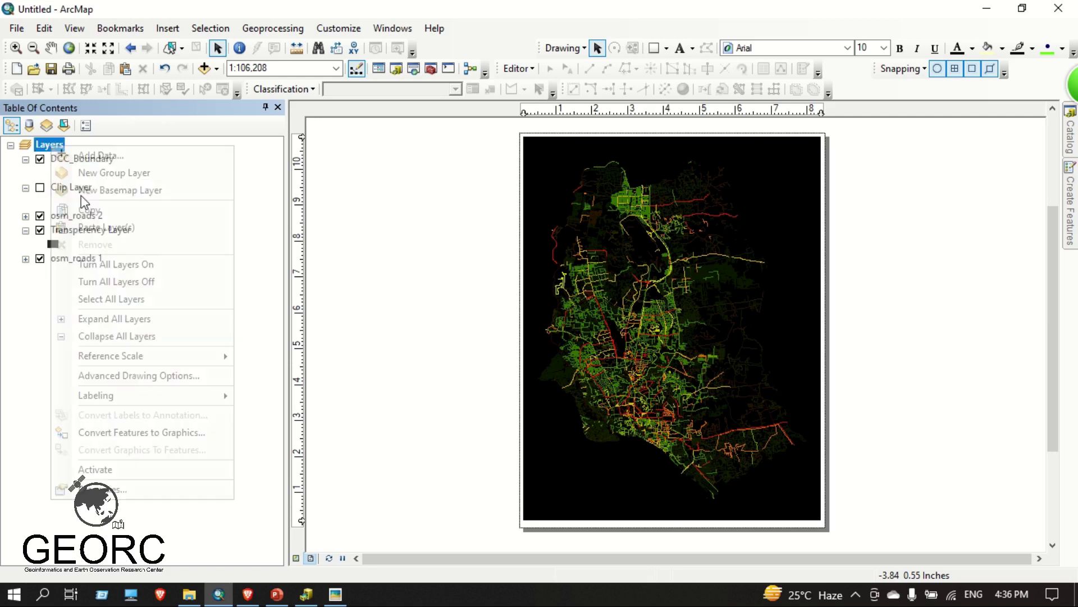
click(145, 488)
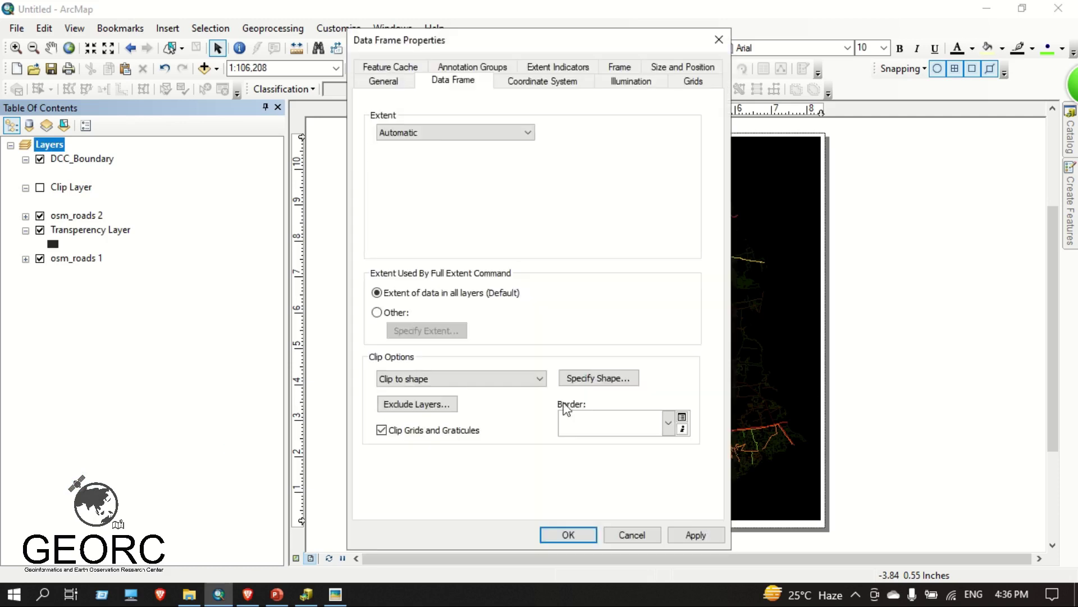
click(599, 378)
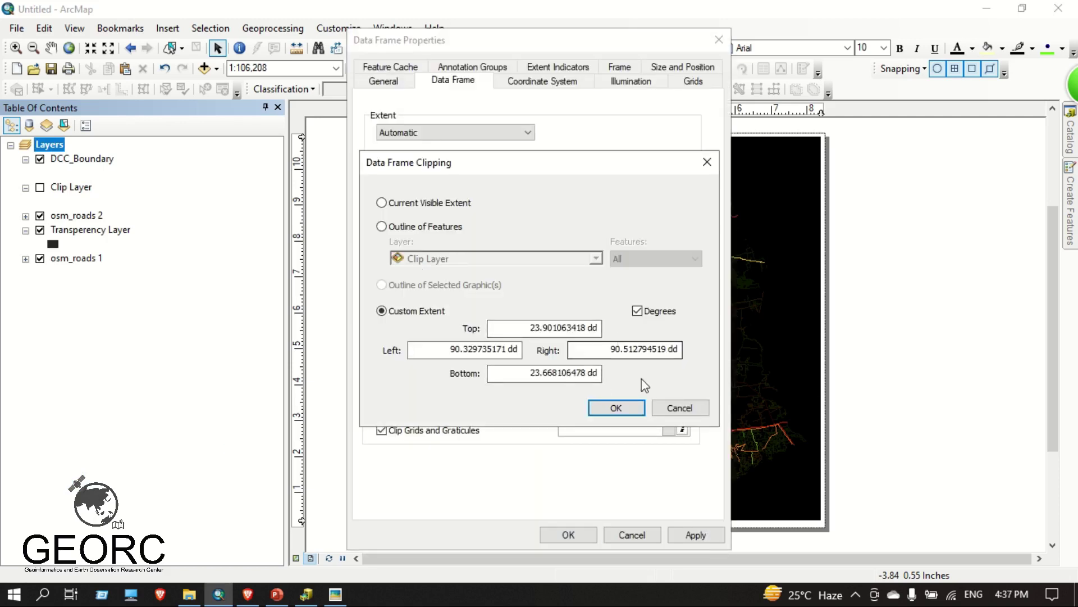
click(616, 408)
click(416, 404)
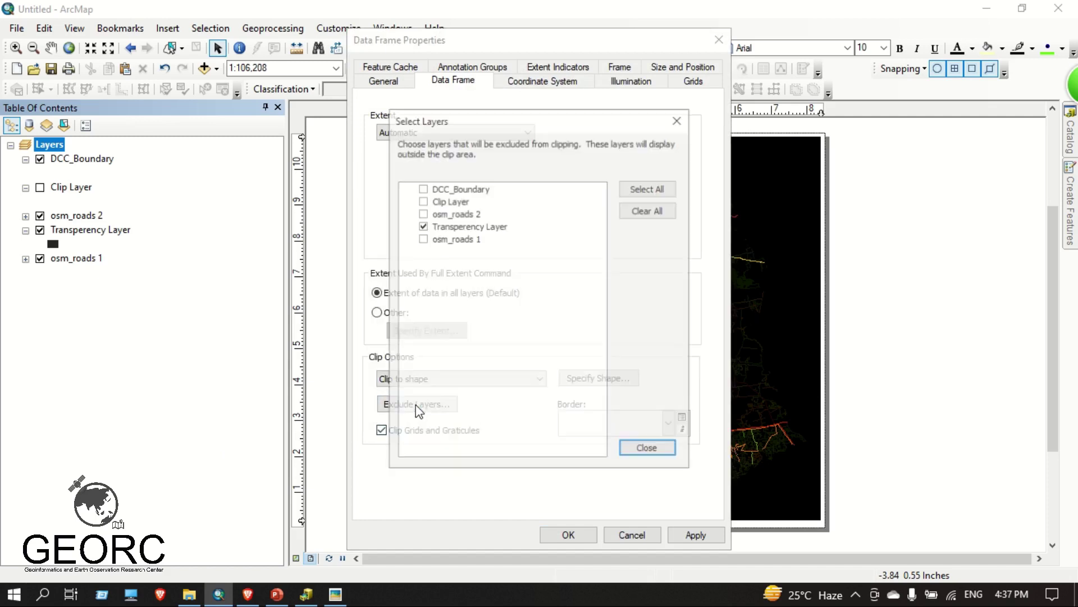
click(423, 187)
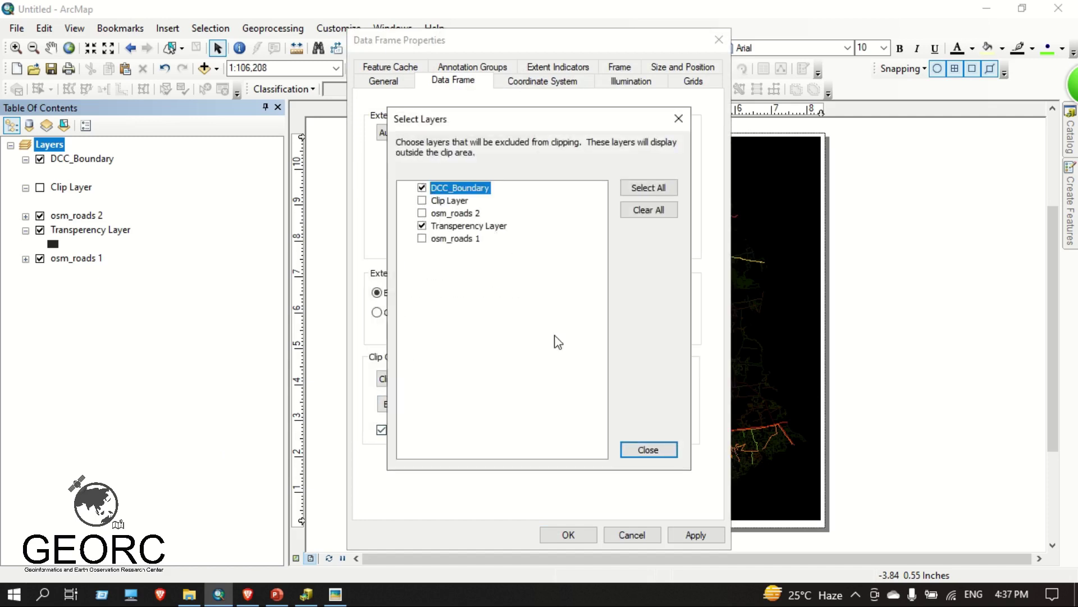
click(649, 450)
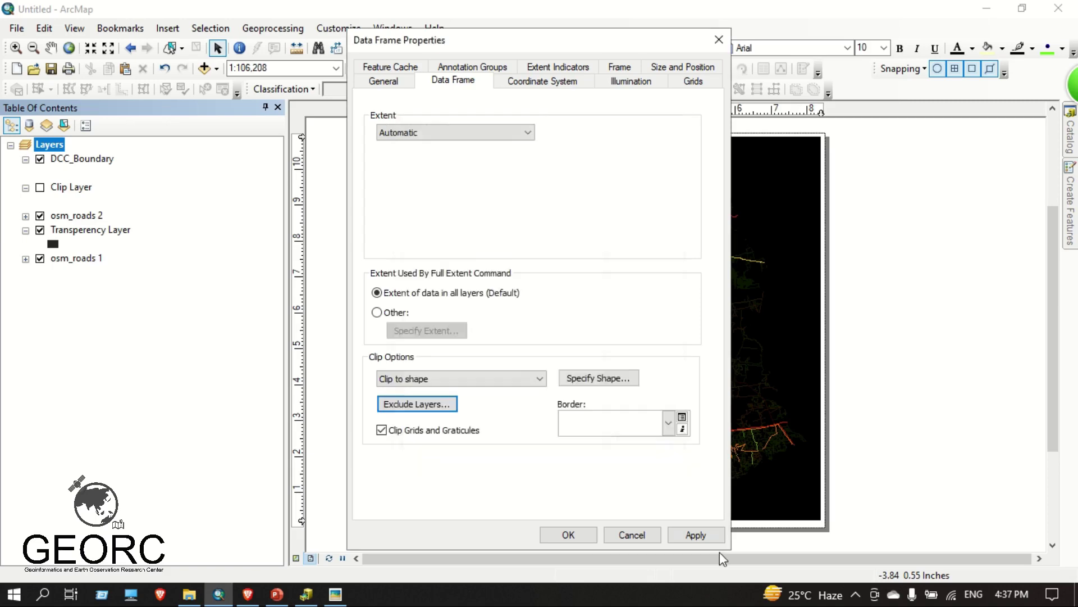
click(697, 535)
click(569, 534)
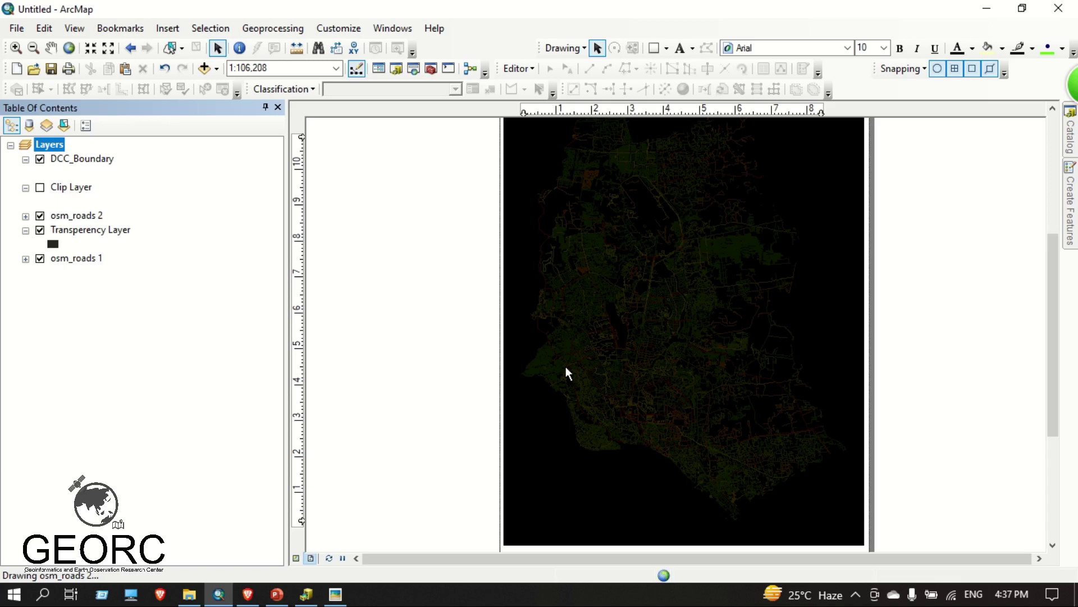
Replace the lower horizontal ruler guide with one closer to the page's bottom edge.
scroll(565, 367, down, 3)
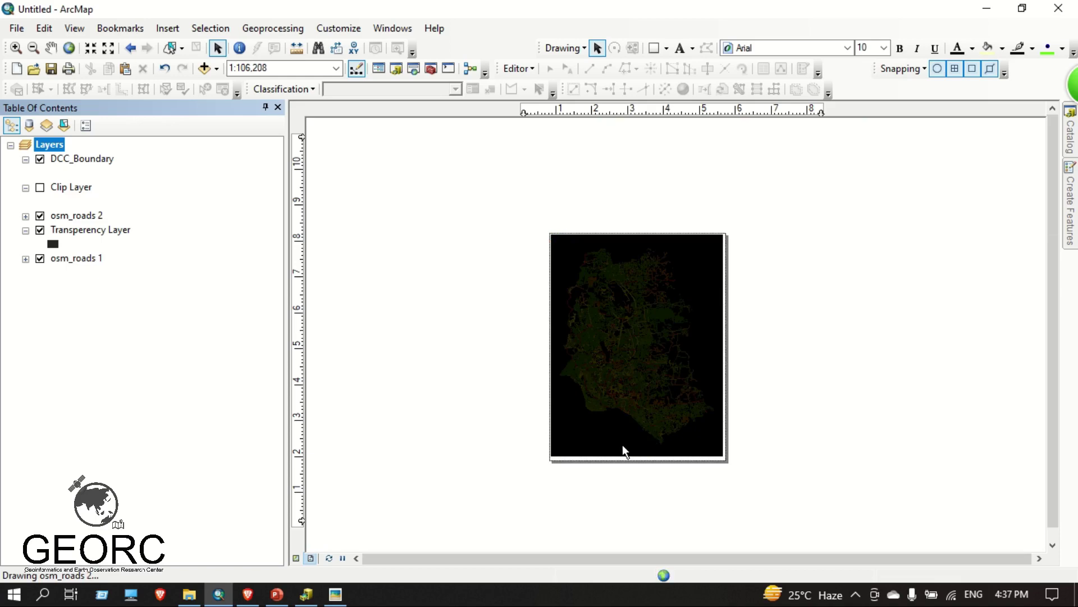
scroll(611, 456, up, 1)
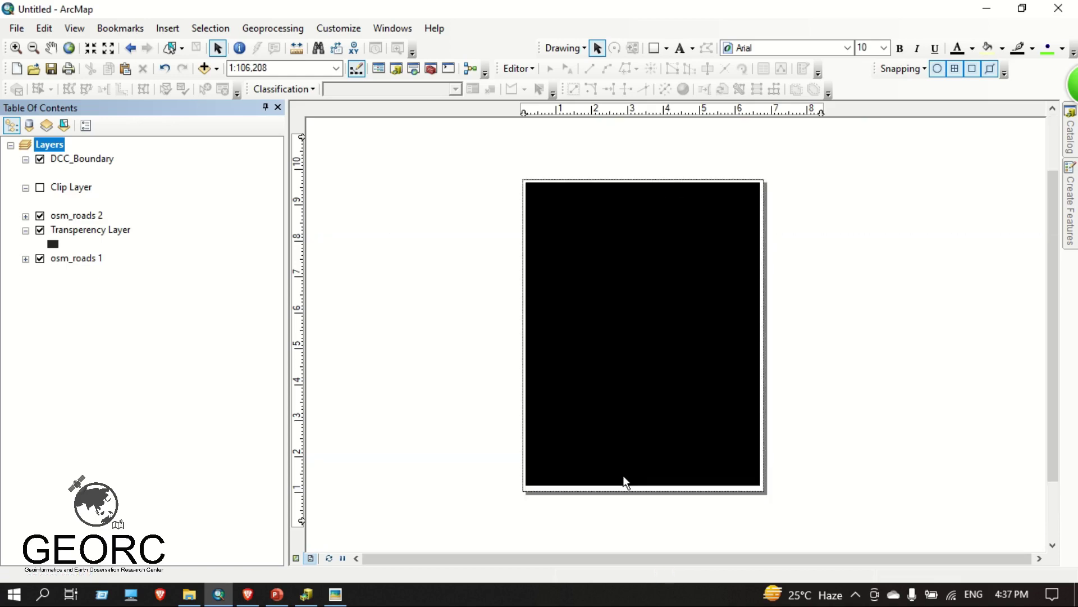
click(620, 470)
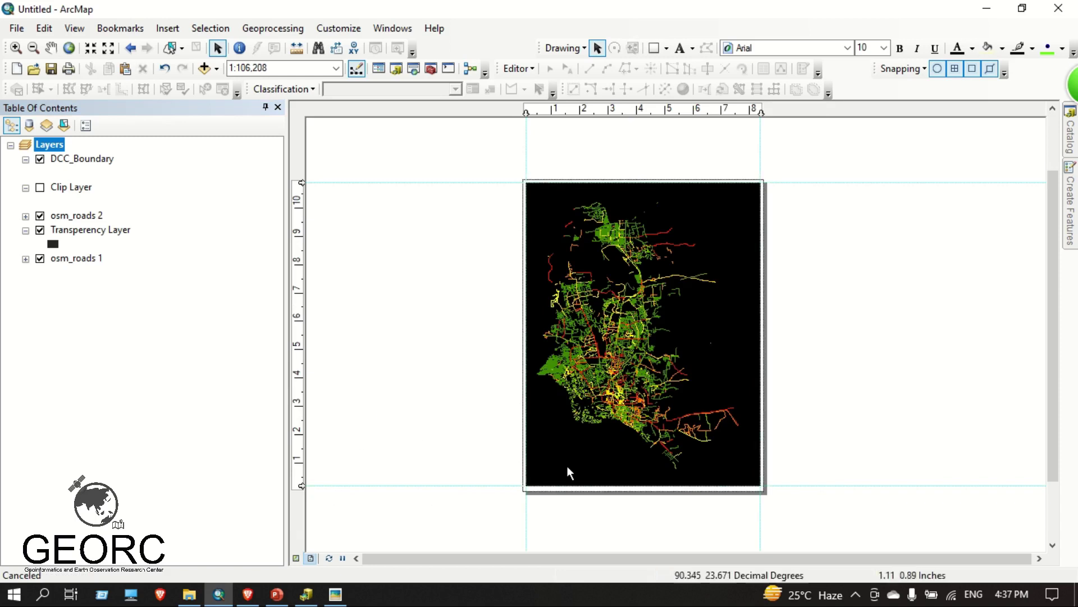
drag(301, 485, 325, 380)
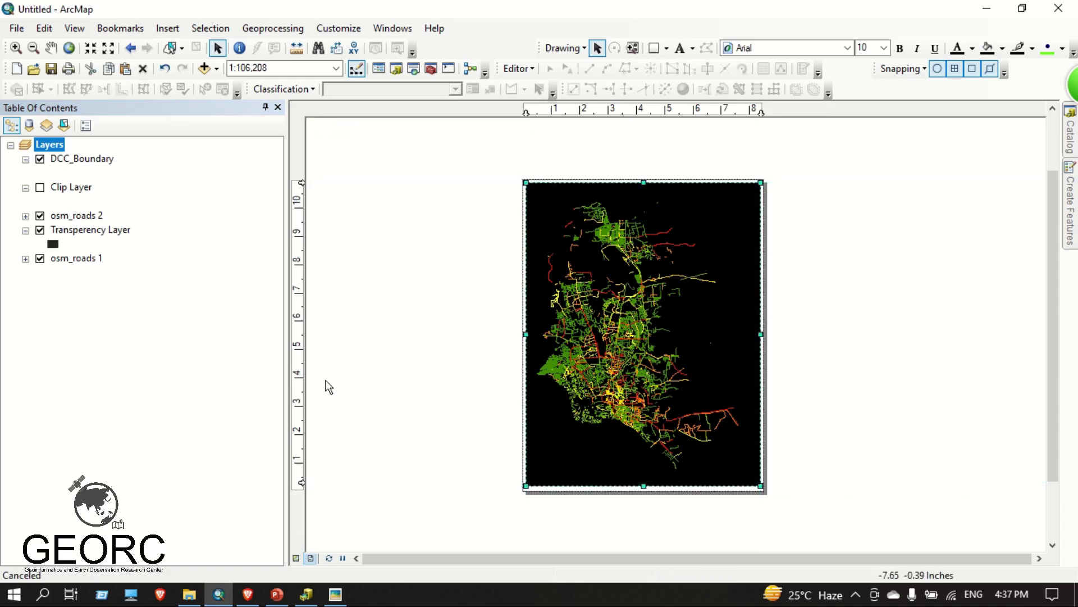
mouse_move(301, 482)
mouse_down()
mouse_move(312, 412)
mouse_move(314, 424)
mouse_up()
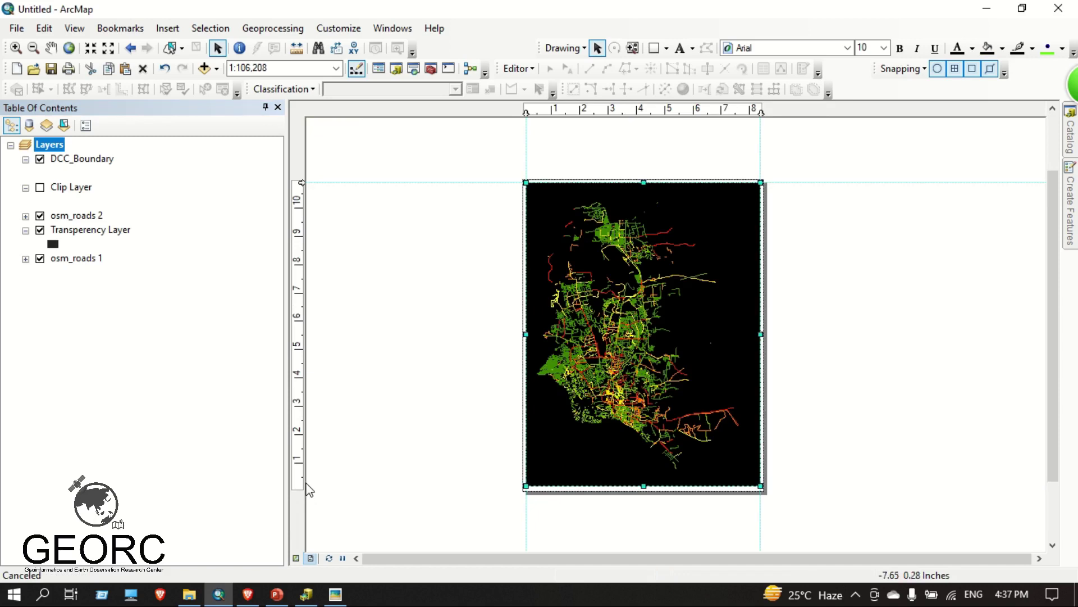
click(303, 488)
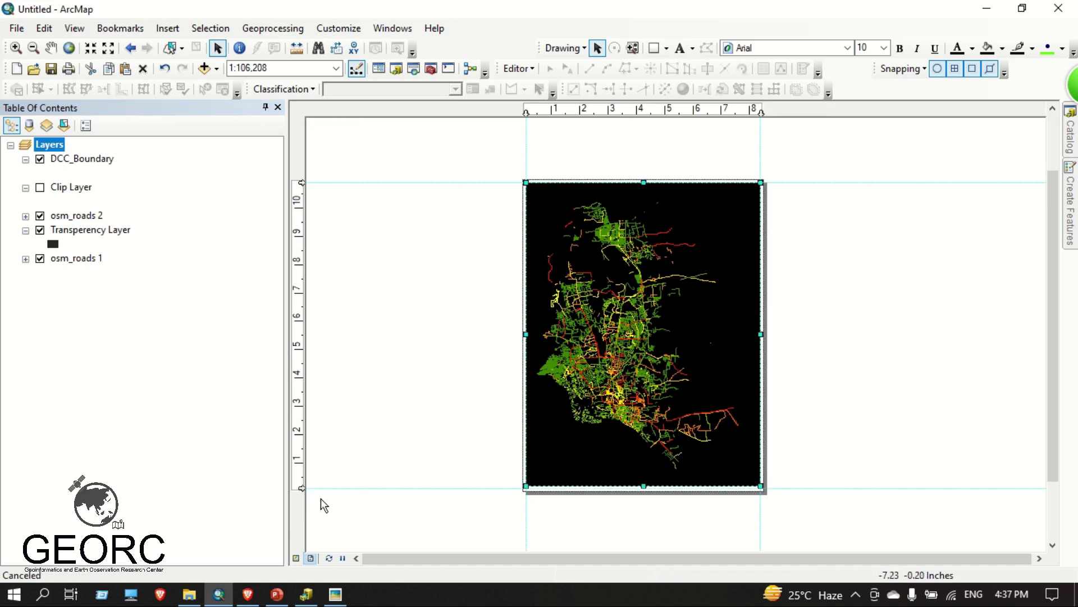
Extend the data frame's bottom edge to the new guide and zoom the map to the DCC_Boundary layer.
click(640, 496)
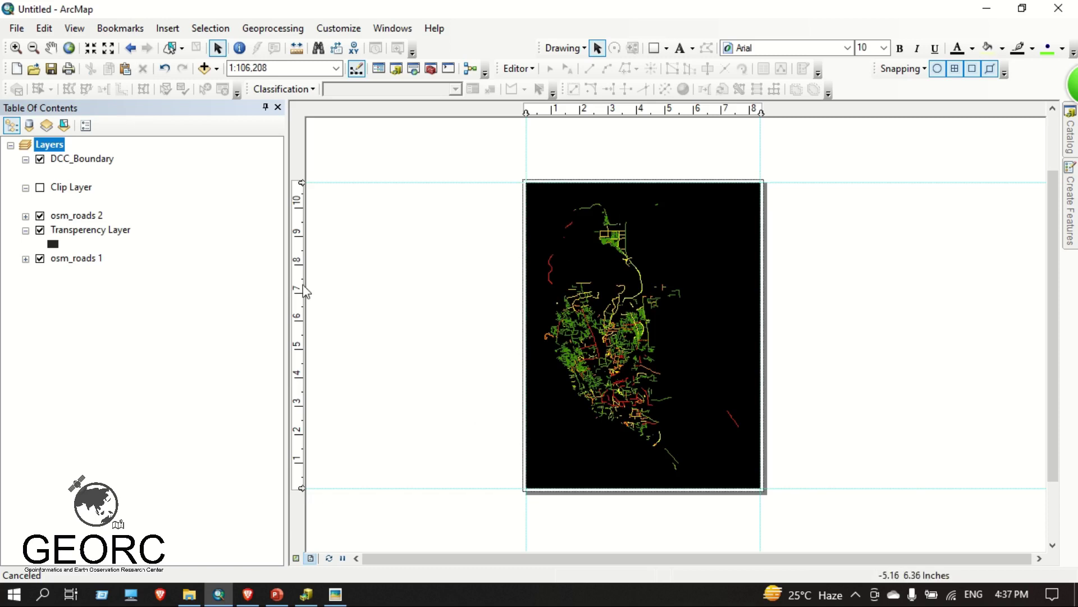
right_click(78, 159)
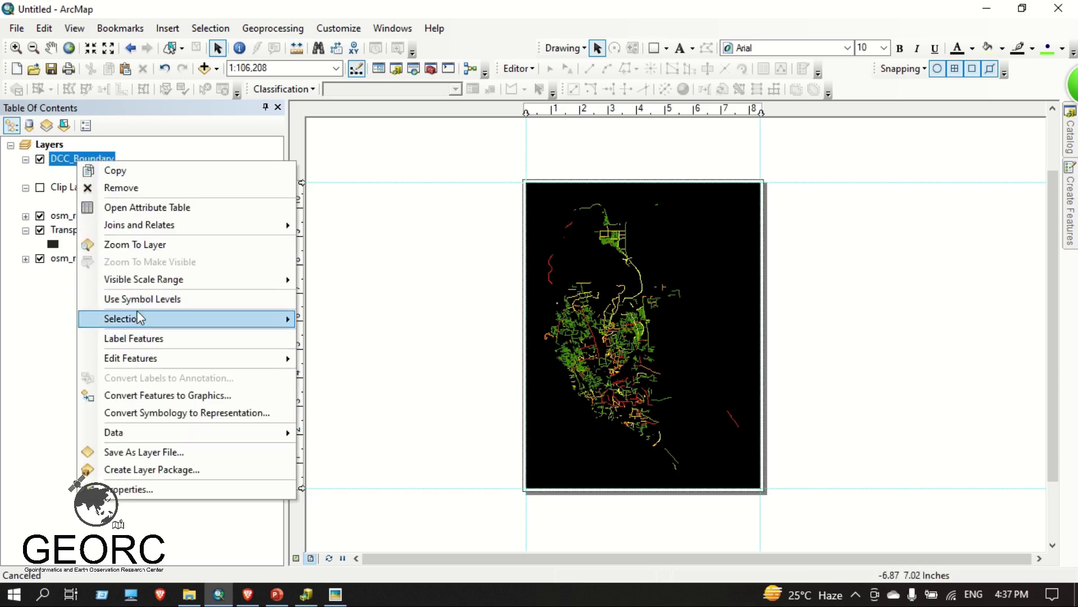
click(134, 245)
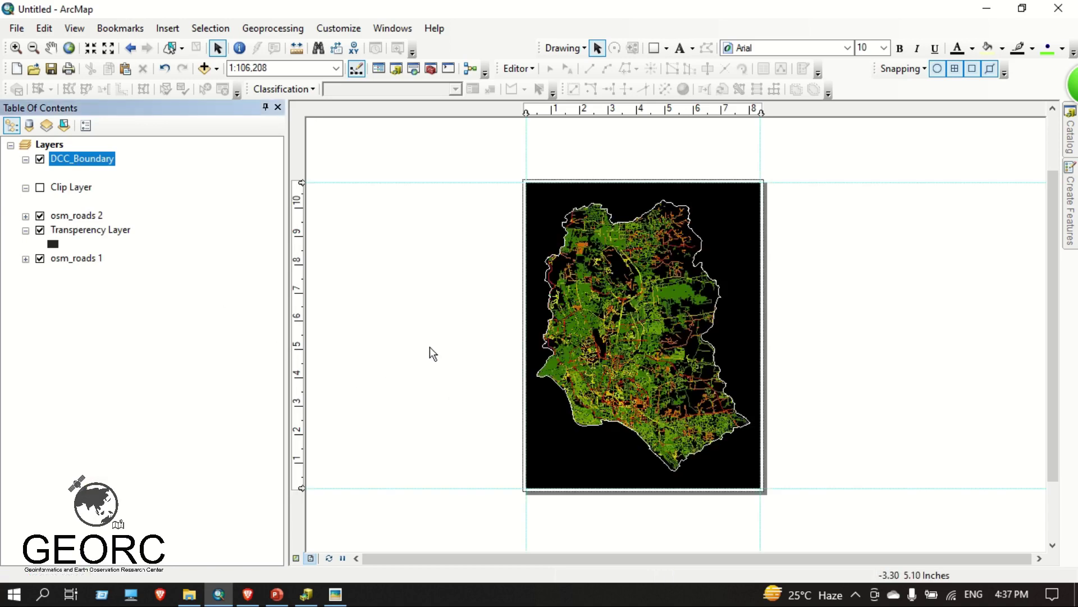
Start exporting the map and create a folder named 3_DCC Road Network inside the Road Network Project folder.
scroll(701, 382, down, 5)
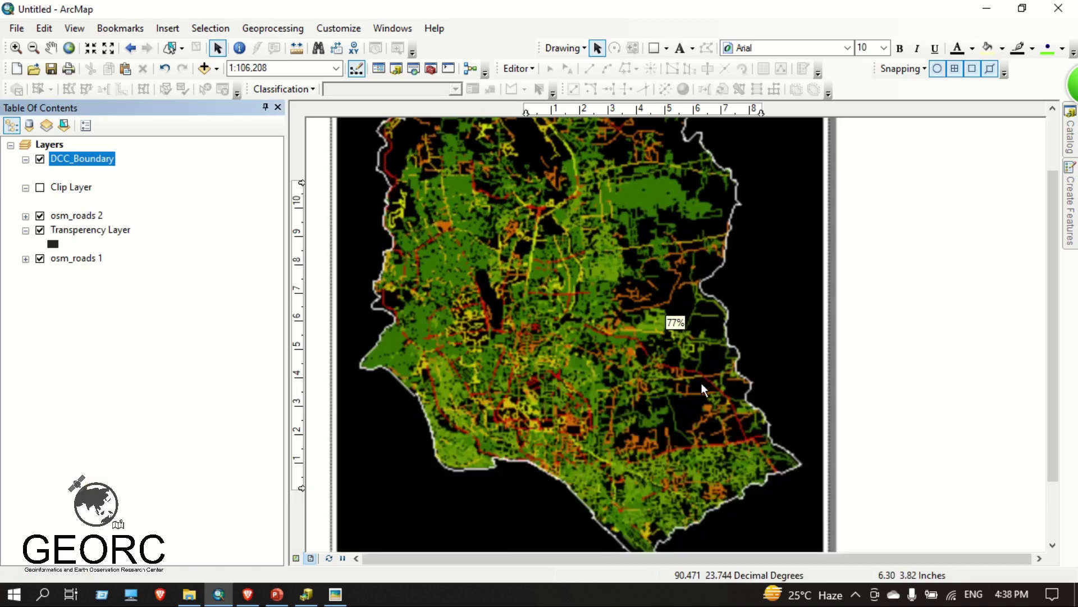
click(17, 28)
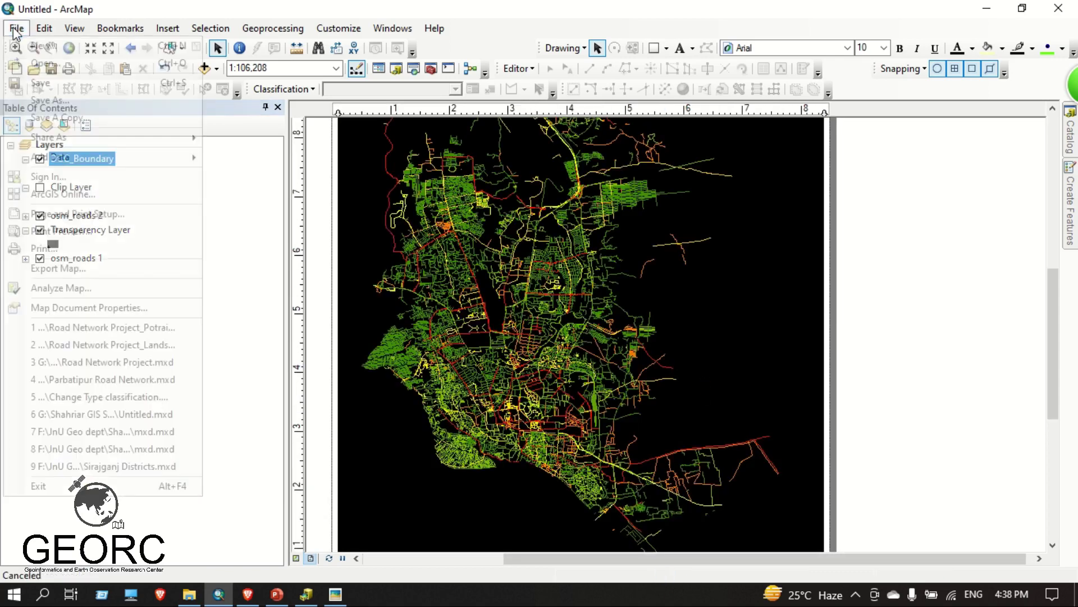
click(66, 287)
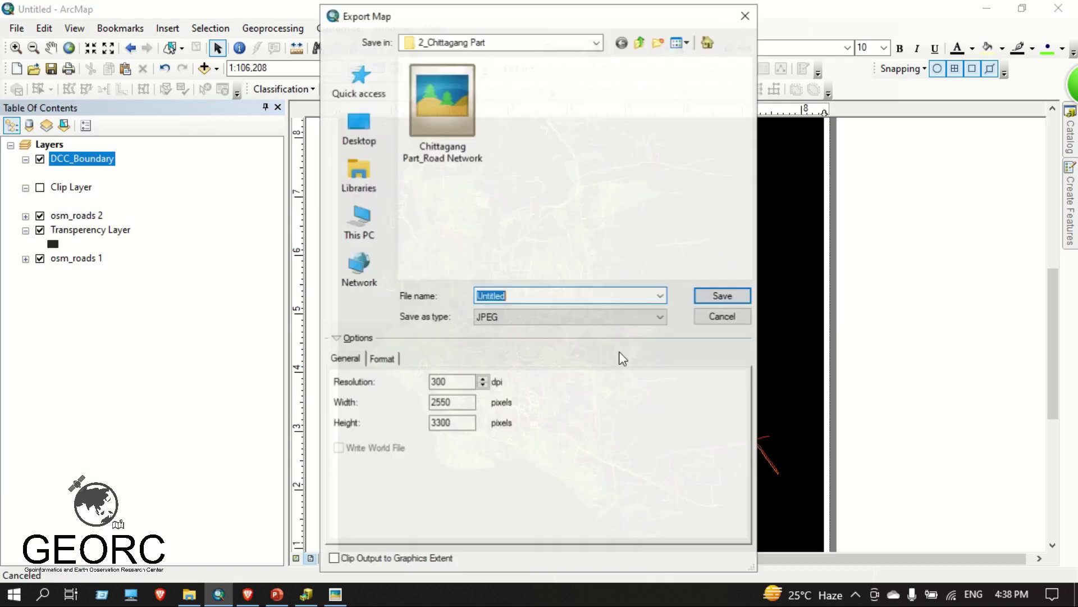
double_click(597, 46)
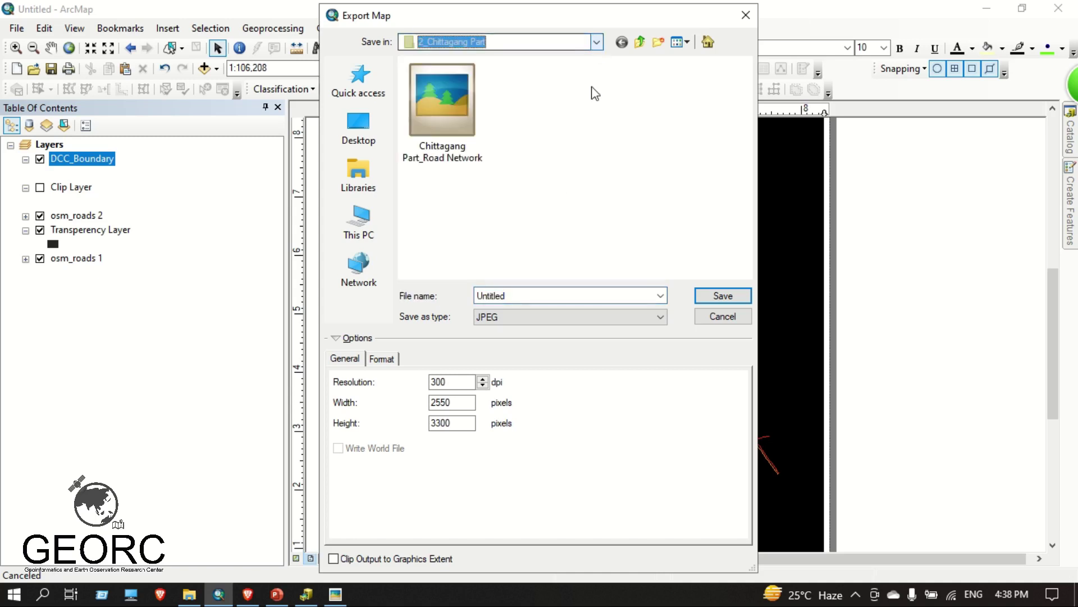
click(597, 43)
click(504, 310)
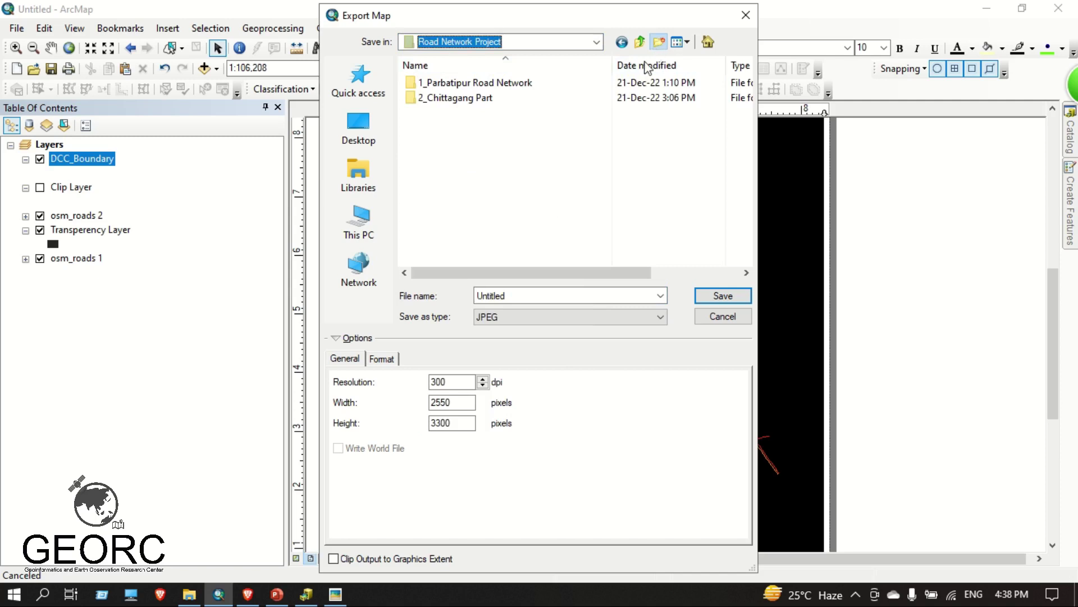
click(656, 44)
text(3_)
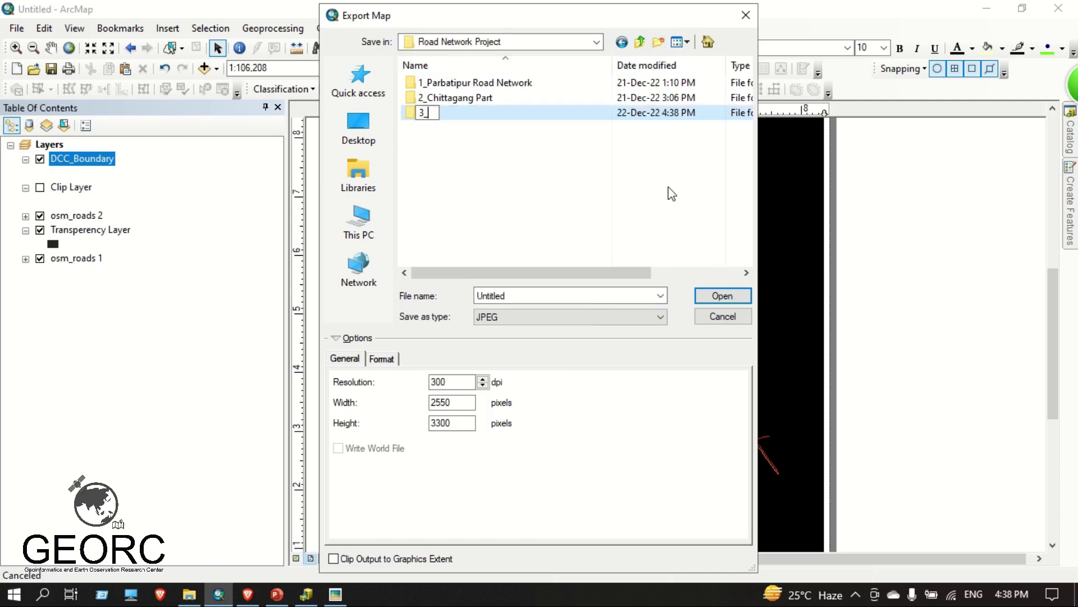
text(DCC Road N)
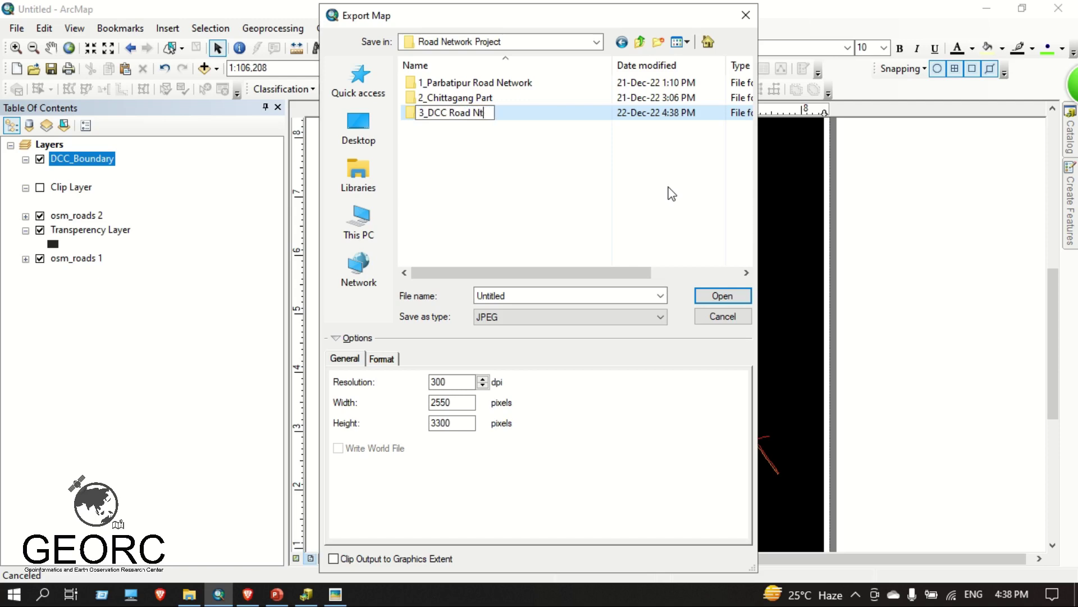
text(etwork)
Export the map as a JPEG named DCC Road Network into the 3_DCC Road Network folder, reusing the copied folder name.
drag(428, 115, 604, 115)
key(ctrl+c)
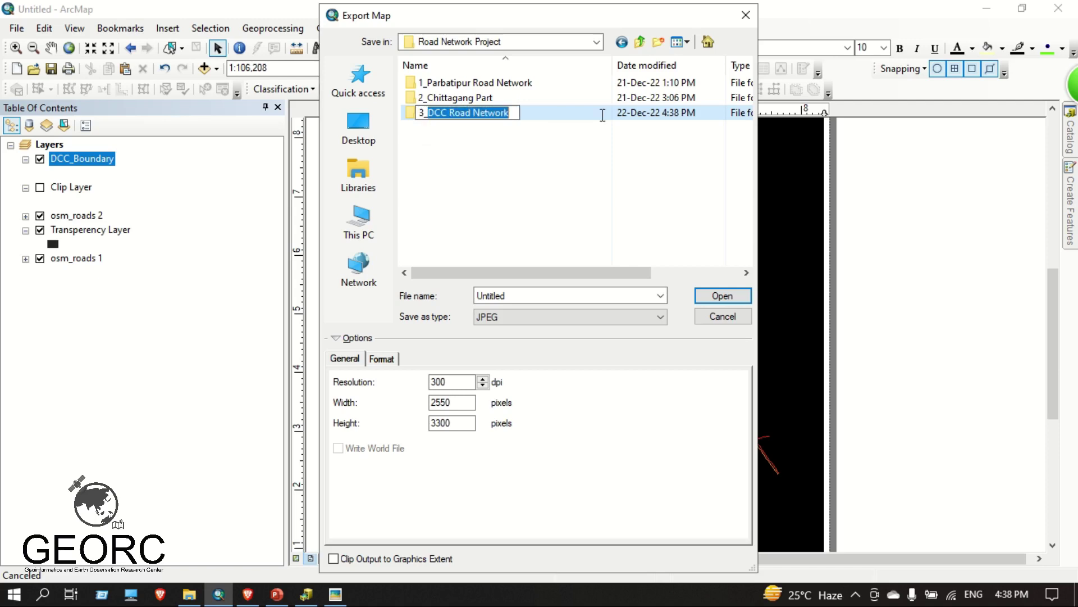
click(436, 176)
double_click(443, 112)
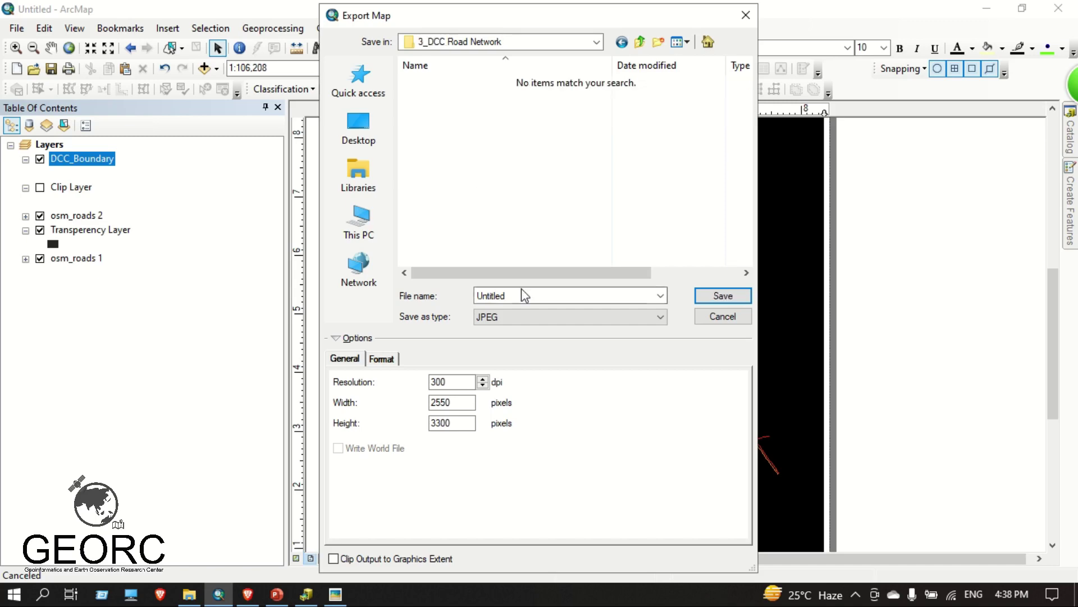
double_click(520, 296)
key(ctrl+v)
click(710, 297)
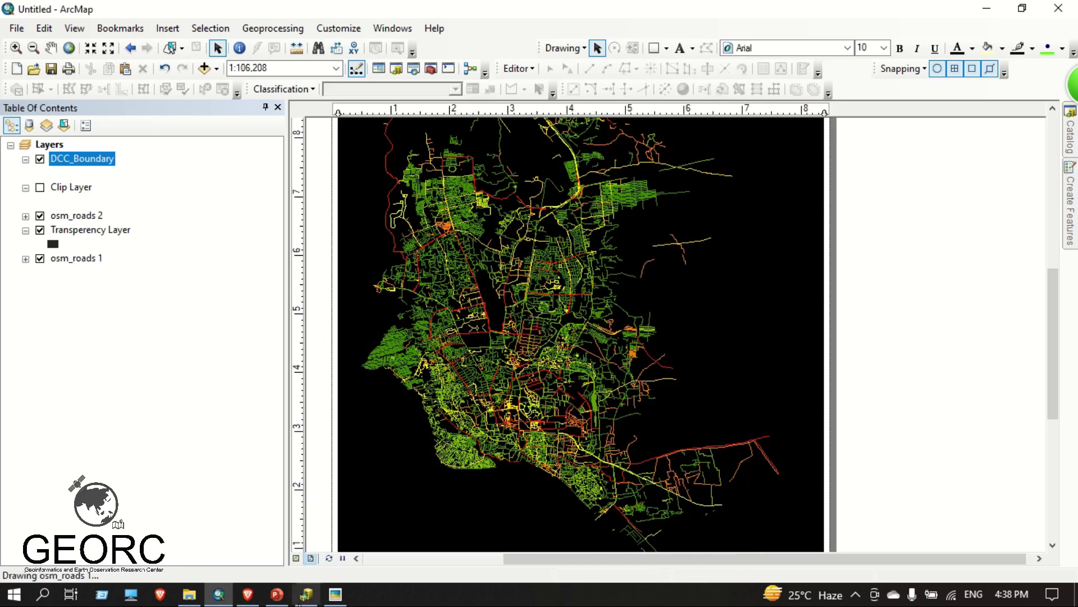
Switch to File Explorer and open Map Content > ArcGIS > Road Network Project > 3_DCC Road Network to check for the exported file.
click(189, 594)
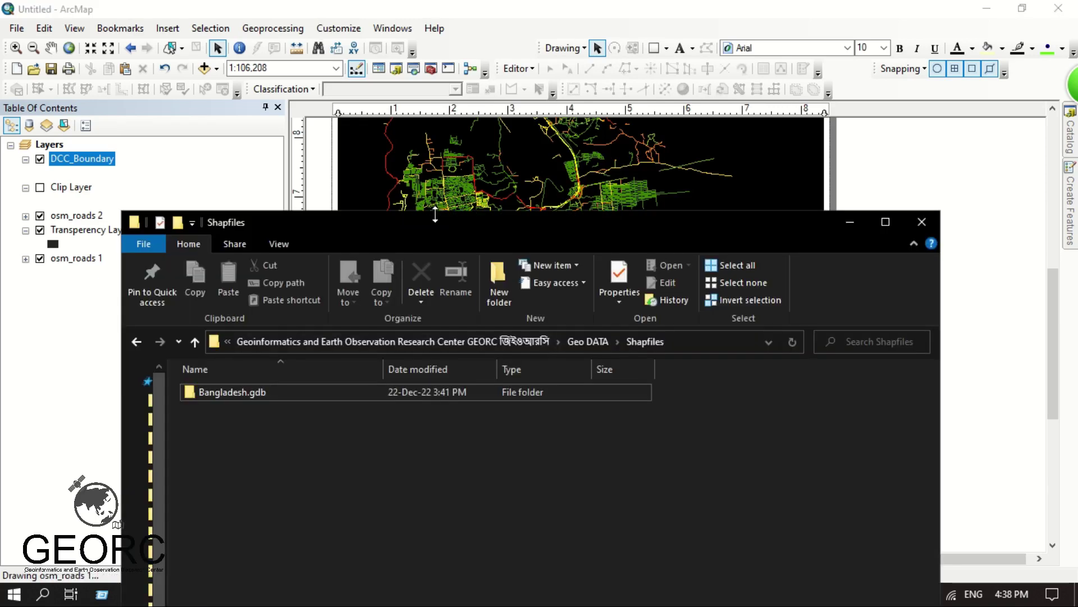
double_click(436, 222)
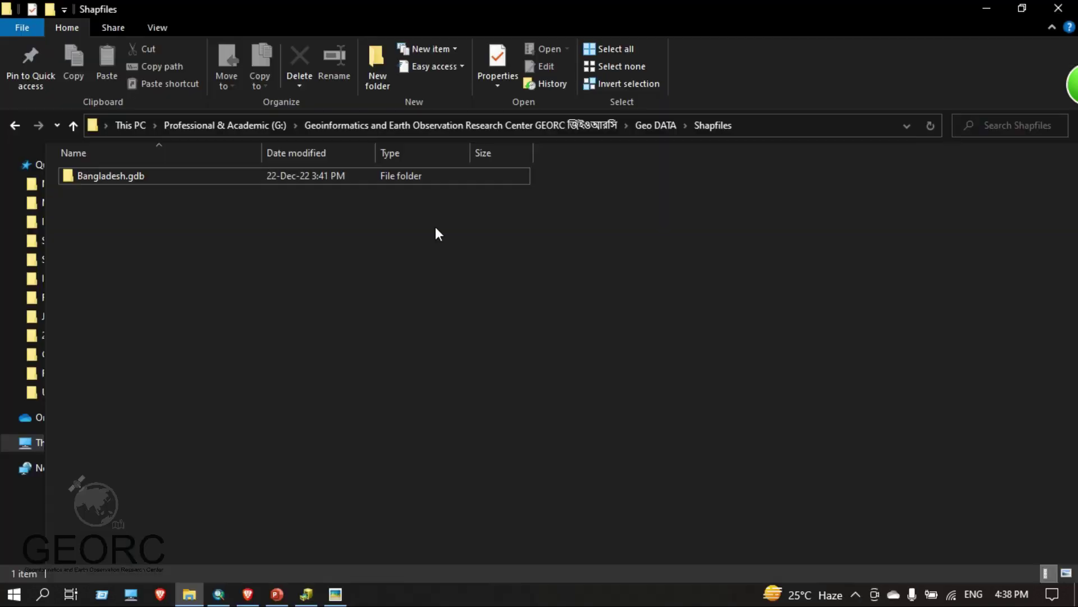
click(603, 125)
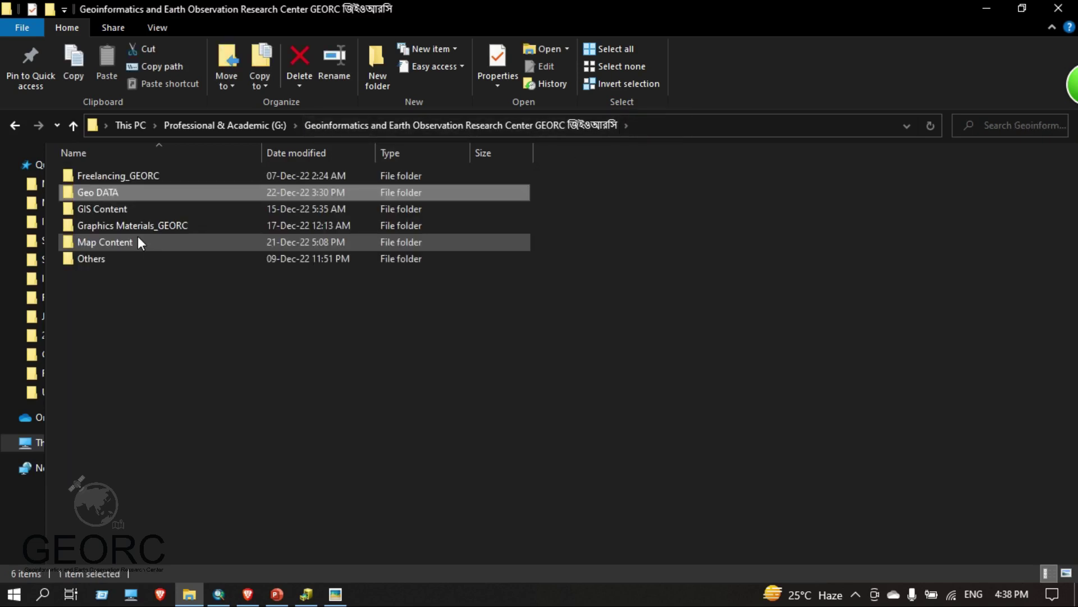
double_click(125, 241)
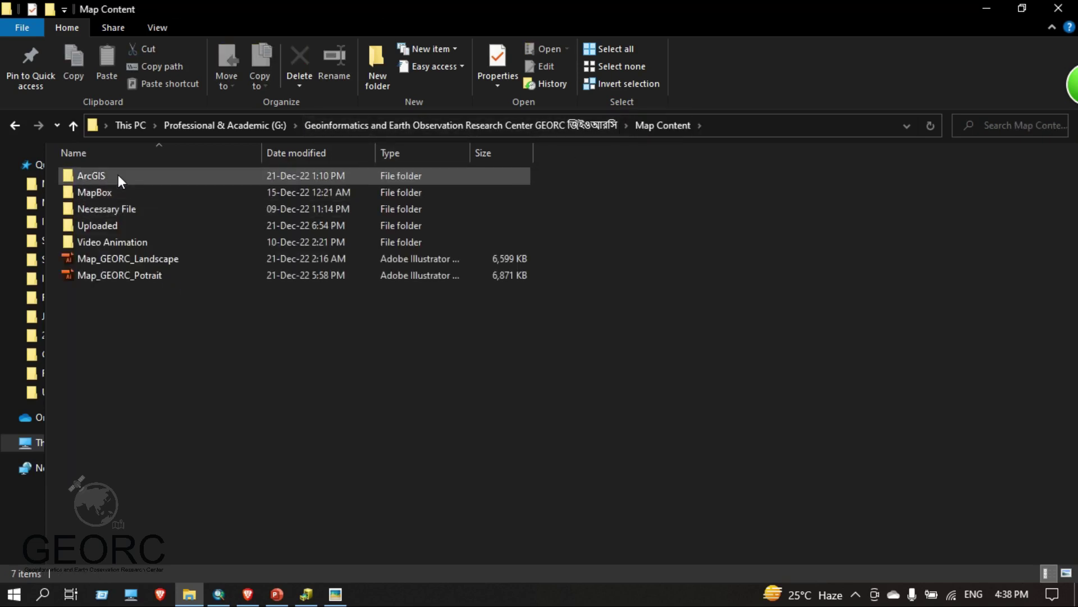
double_click(117, 175)
double_click(133, 176)
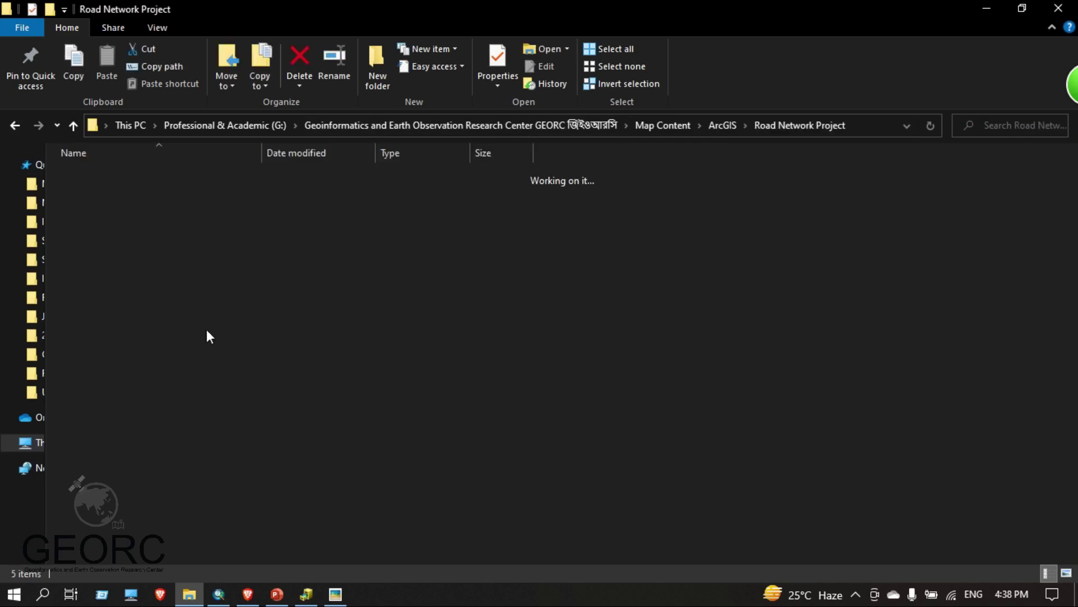
double_click(124, 207)
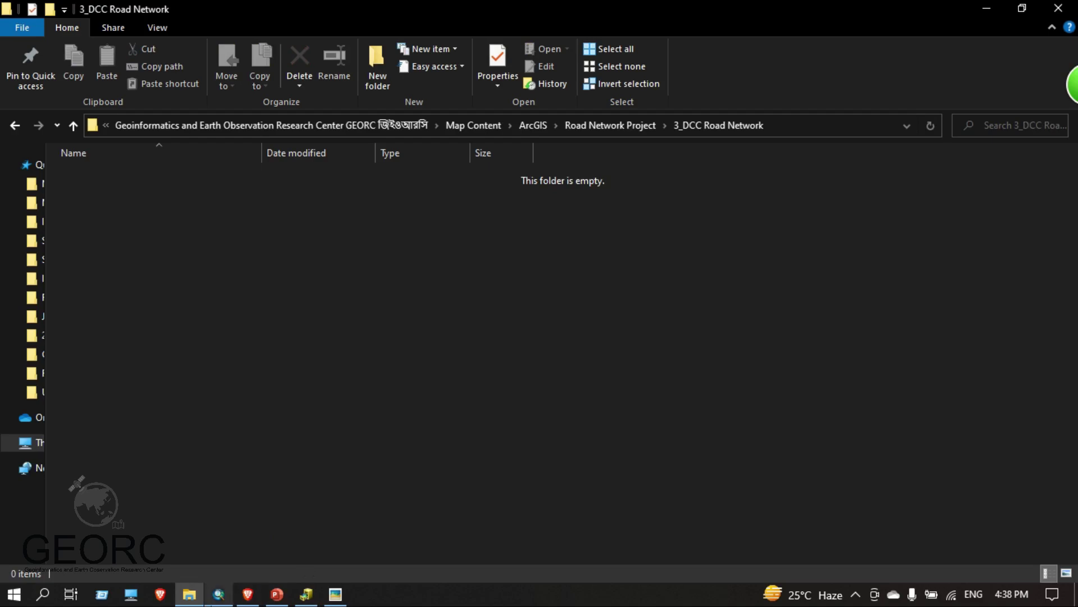
click(219, 593)
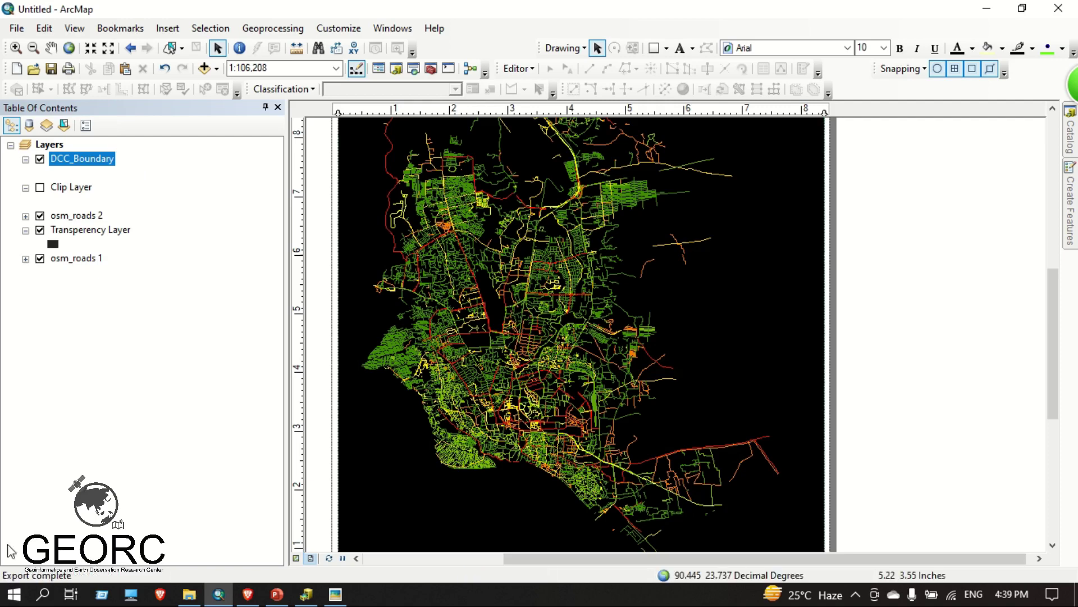
click(189, 594)
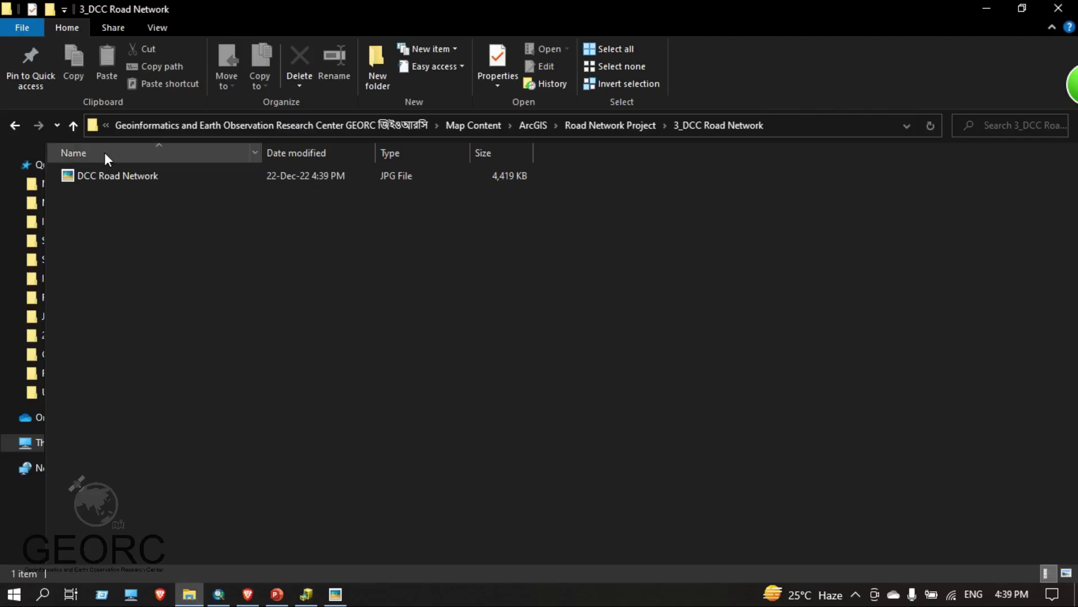
Open the exported DCC Road Network image and examine the road detail and boundary line at several magnifications.
double_click(118, 176)
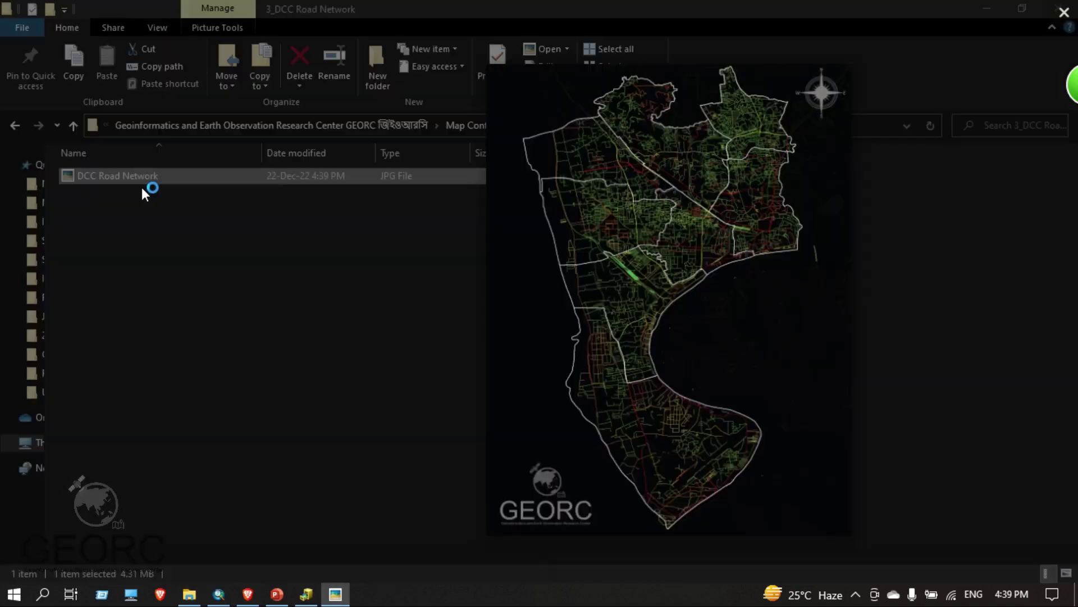
scroll(474, 371, up, 3)
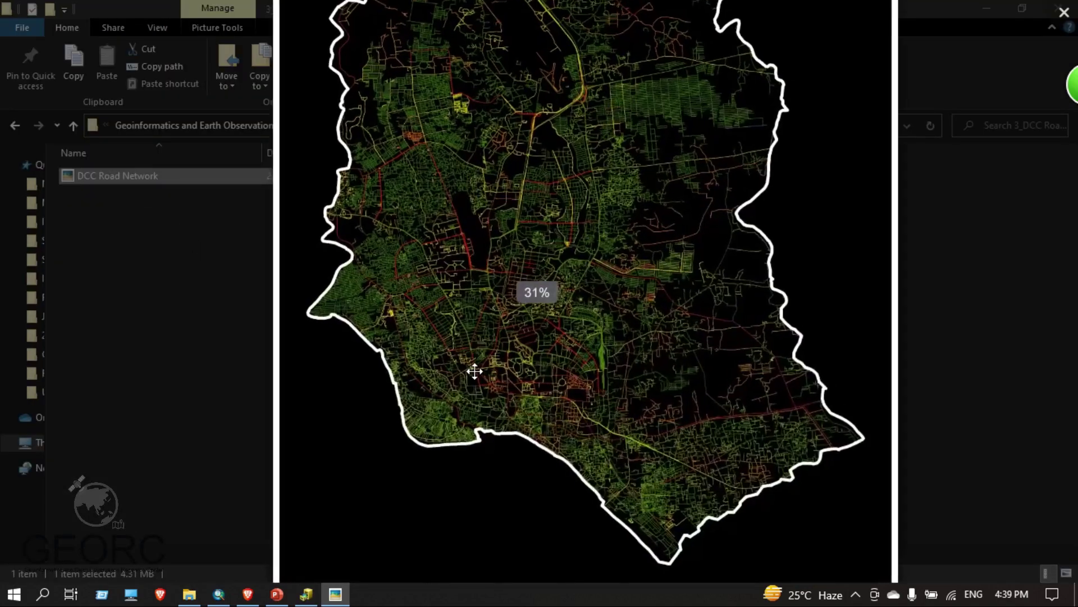
scroll(474, 371, down, 2)
scroll(476, 372, up, 5)
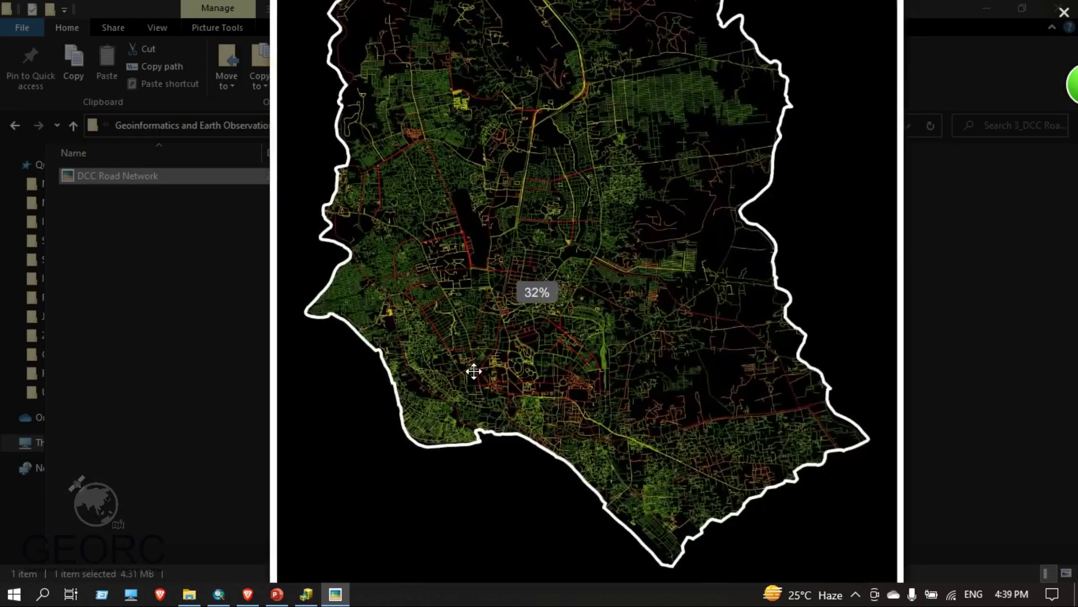
scroll(476, 373, up, 6)
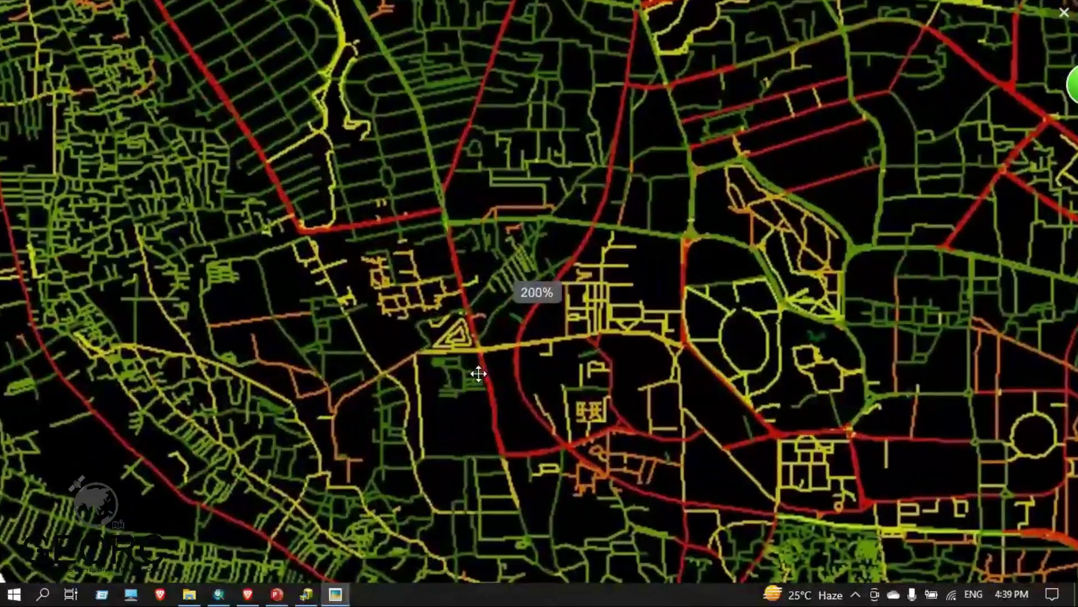
scroll(478, 373, down, 4)
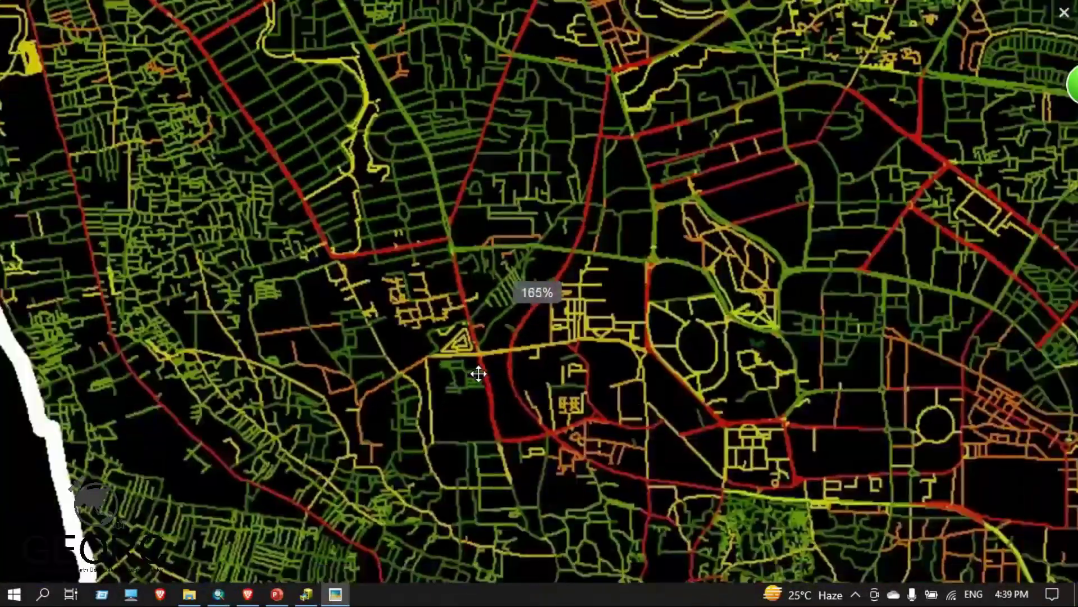
scroll(479, 374, up, 7)
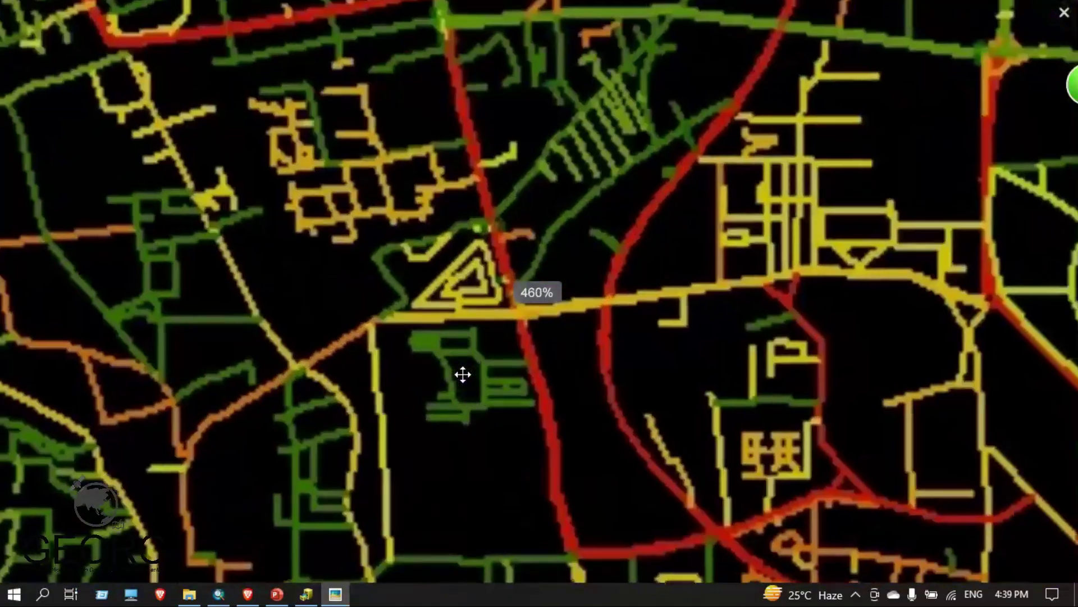
scroll(463, 375, down, 6)
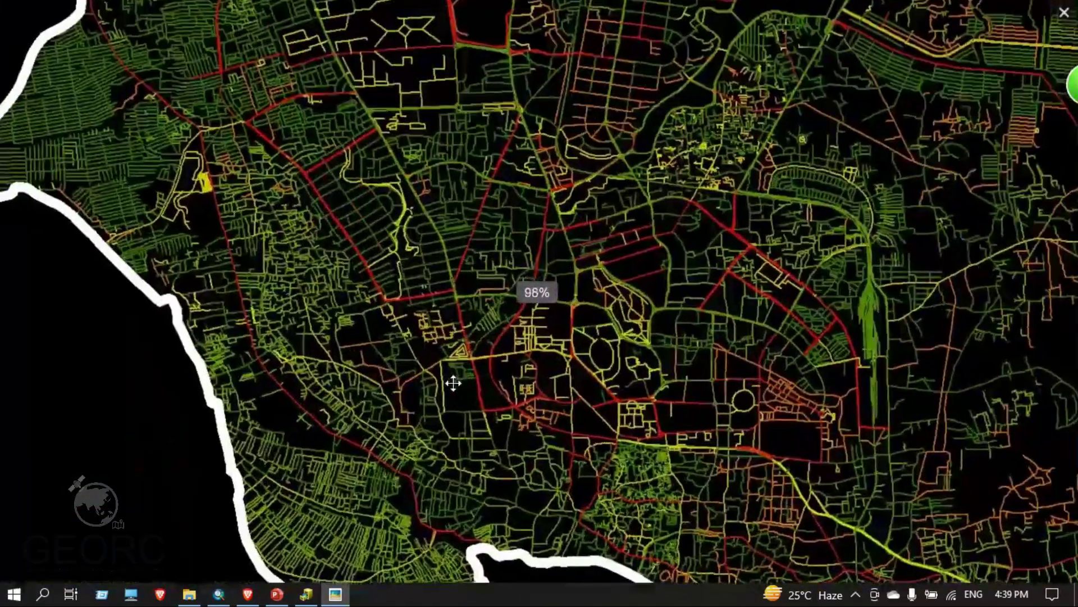
scroll(448, 384, down, 4)
scroll(506, 291, up, 3)
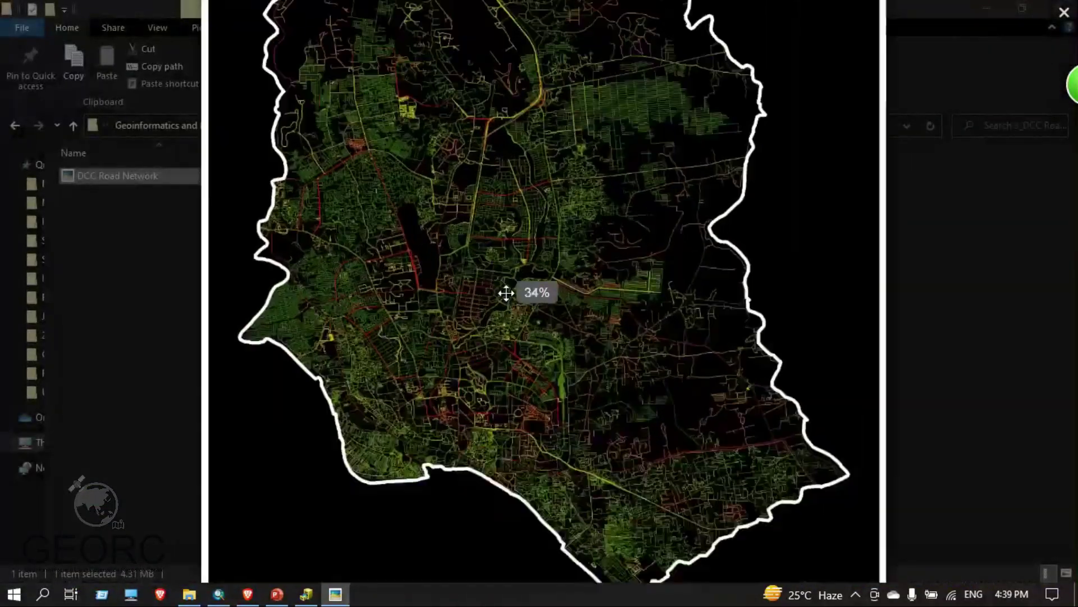
Switch back to ArcMap and re-export the map at 500 dpi, replacing the existing DCC Road Network.jpg.
click(218, 594)
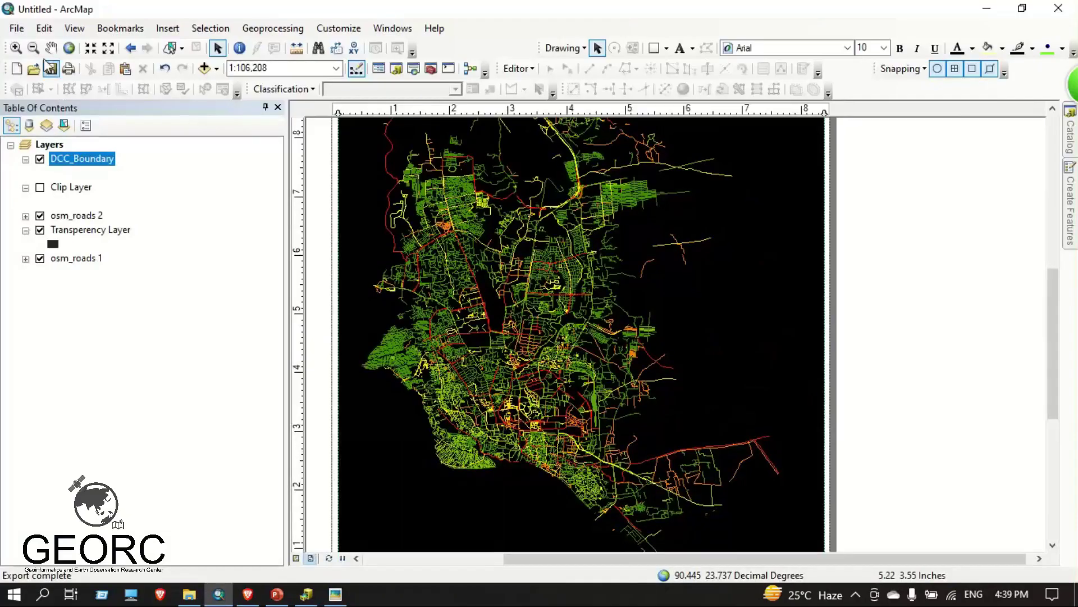
click(24, 32)
click(78, 266)
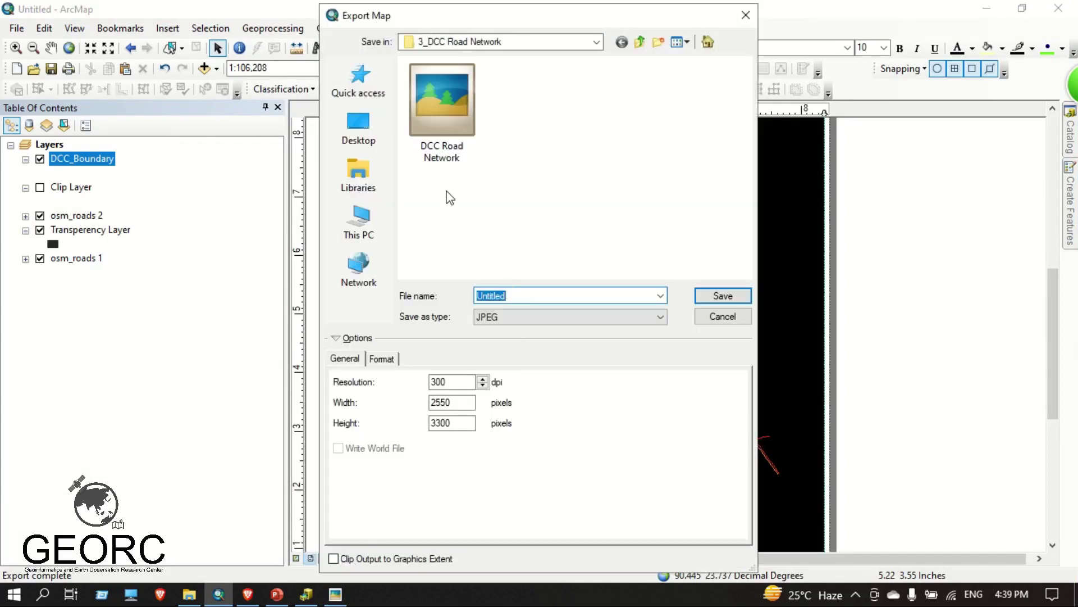
click(447, 150)
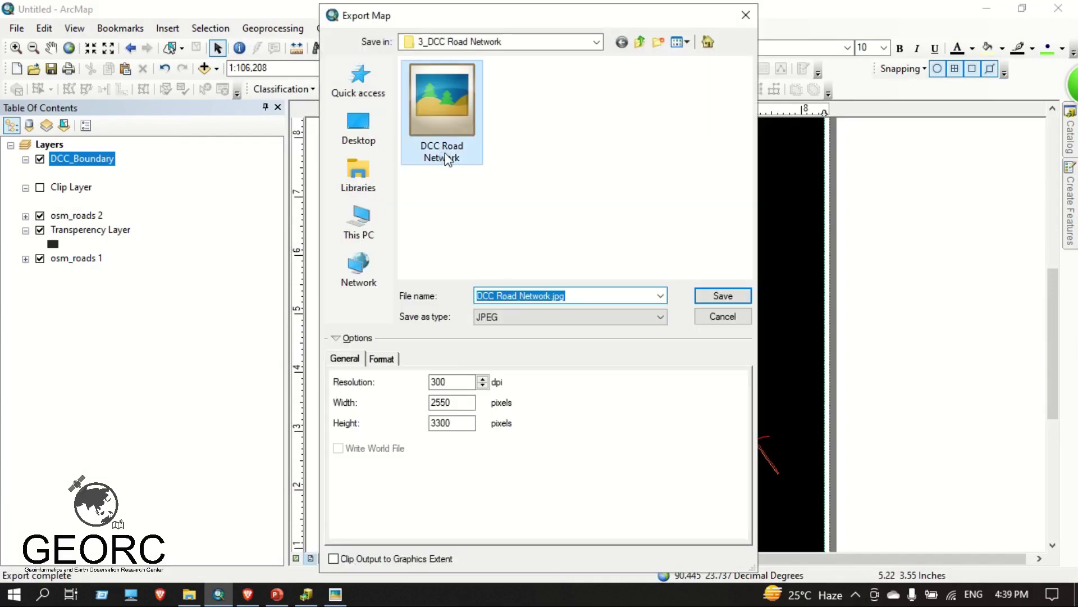
double_click(463, 387)
text(50)
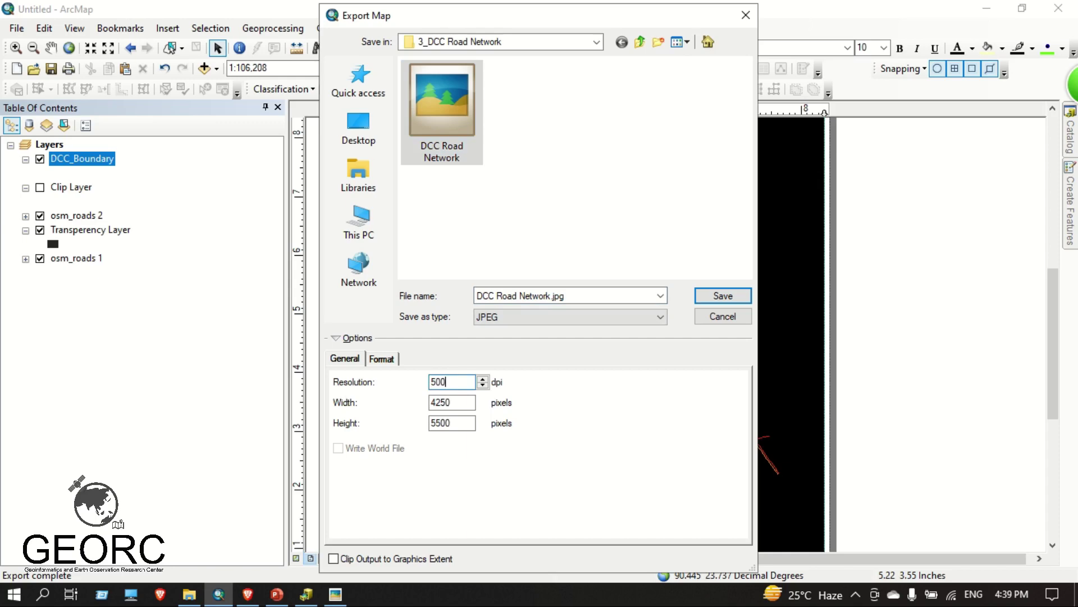
click(723, 296)
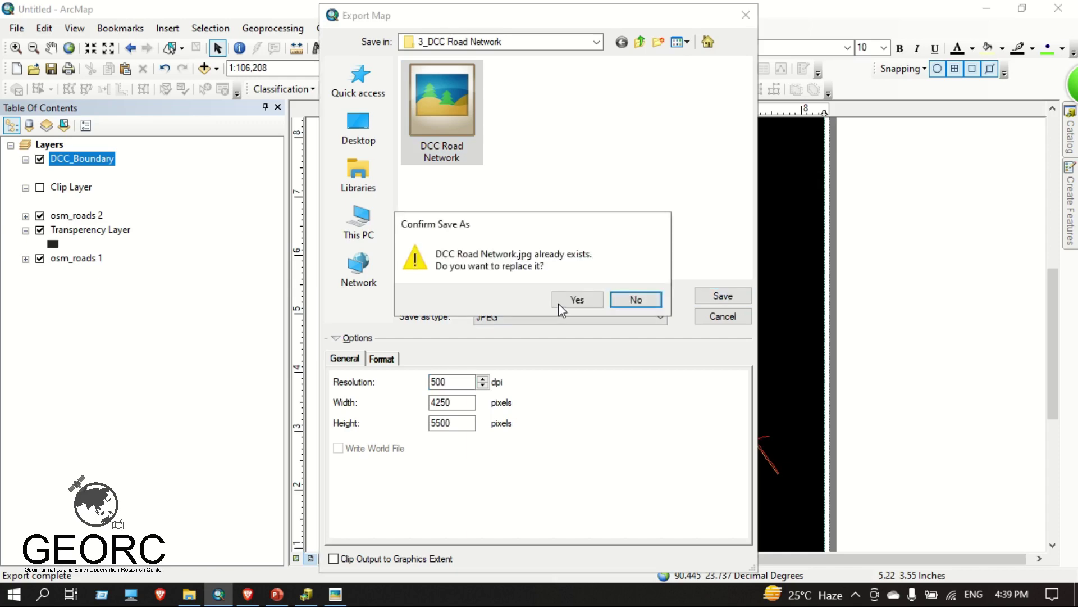
click(559, 304)
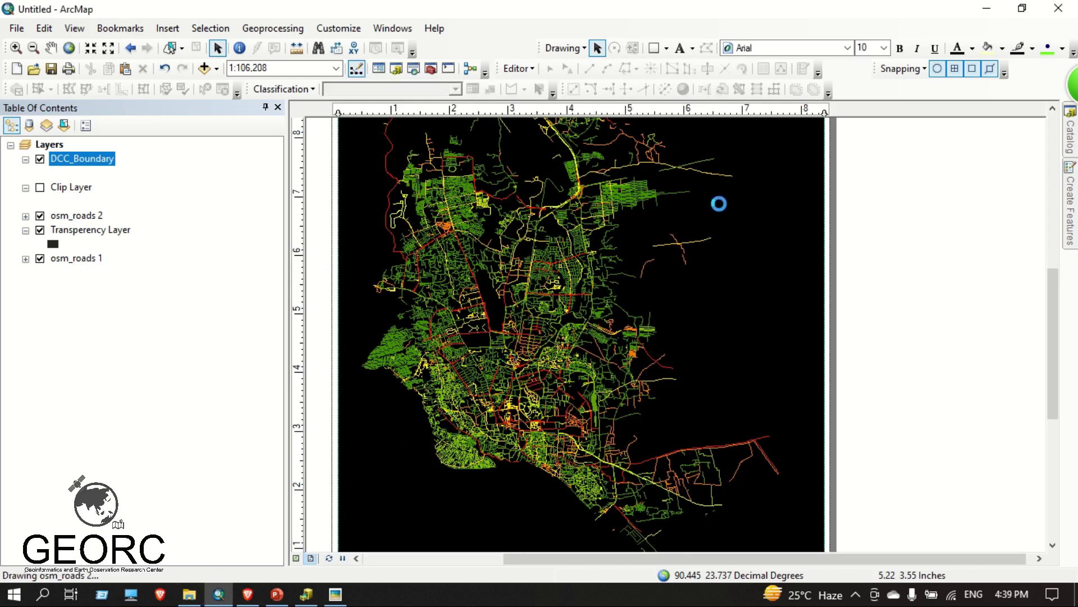
Switch to File Explorer, go to the GEORC Map Content folder and open the Map_GEORC_Potrait Illustrator file.
click(190, 593)
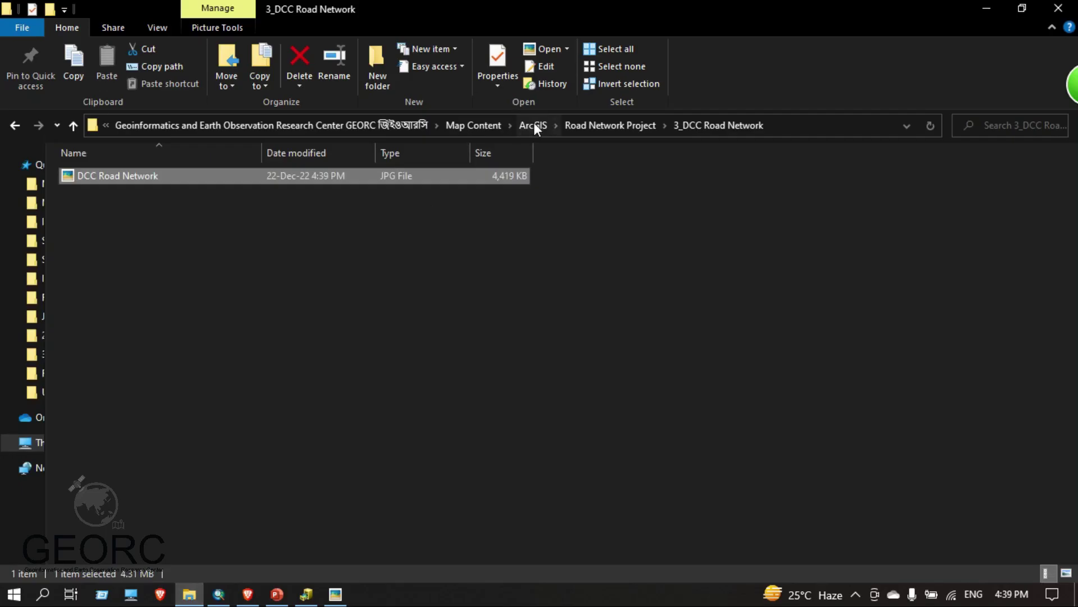
drag(893, 10, 816, 8)
click(533, 125)
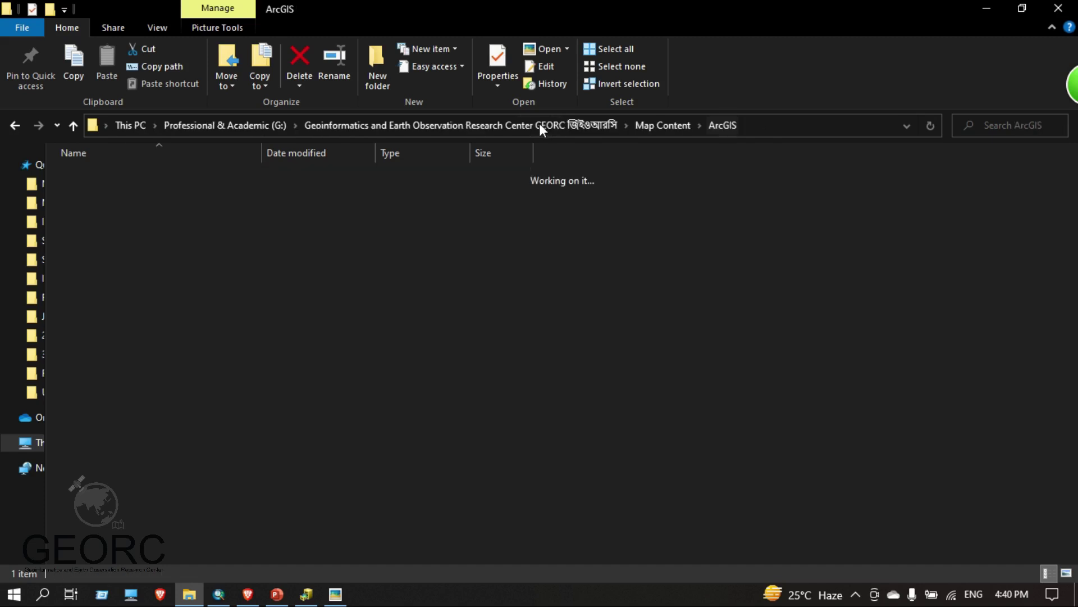
click(565, 125)
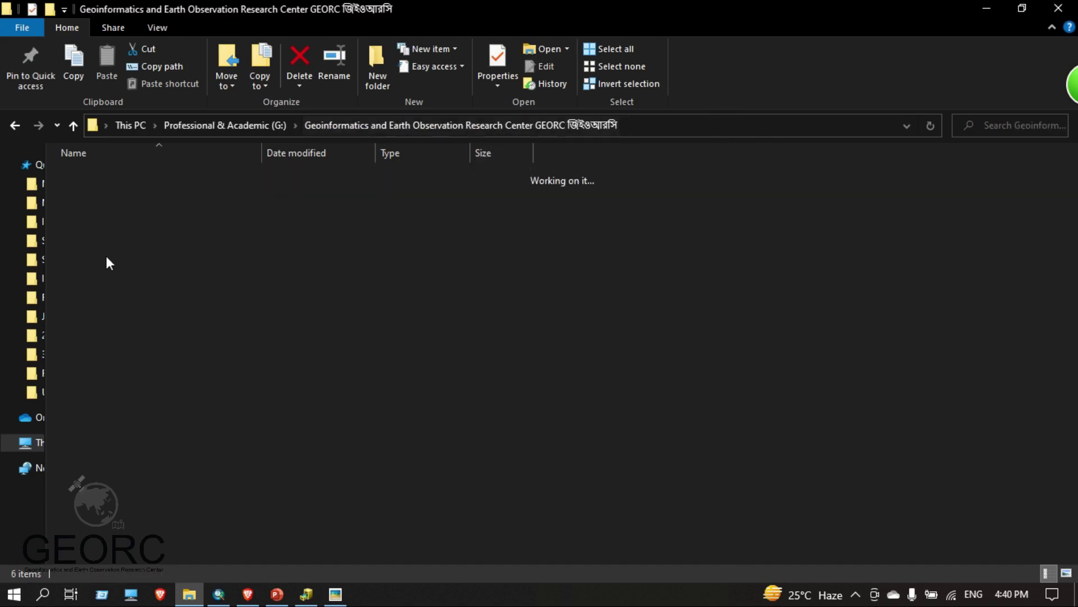
double_click(102, 249)
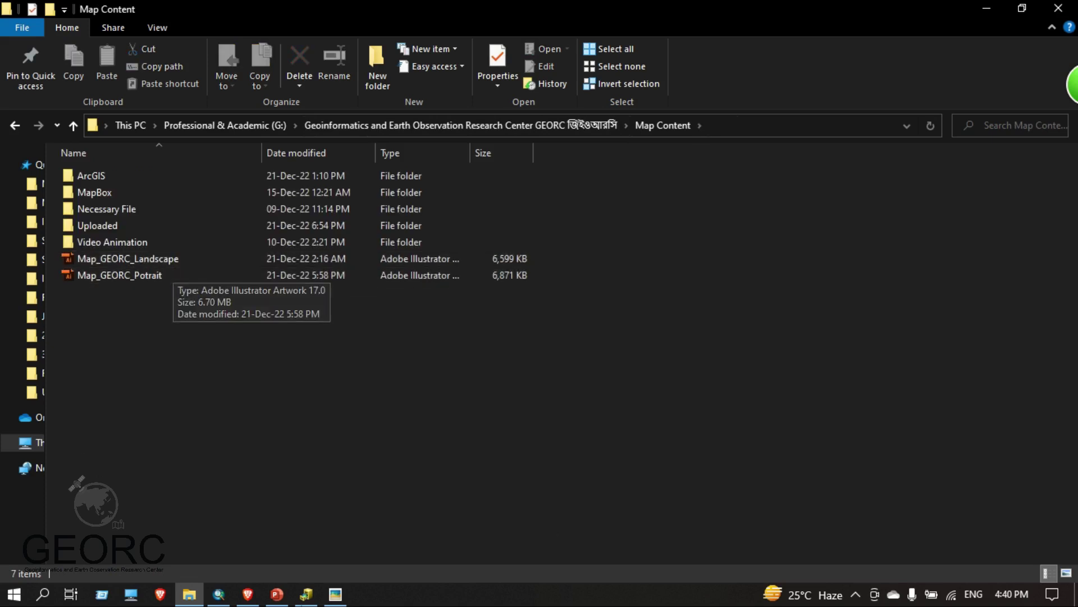
click(142, 277)
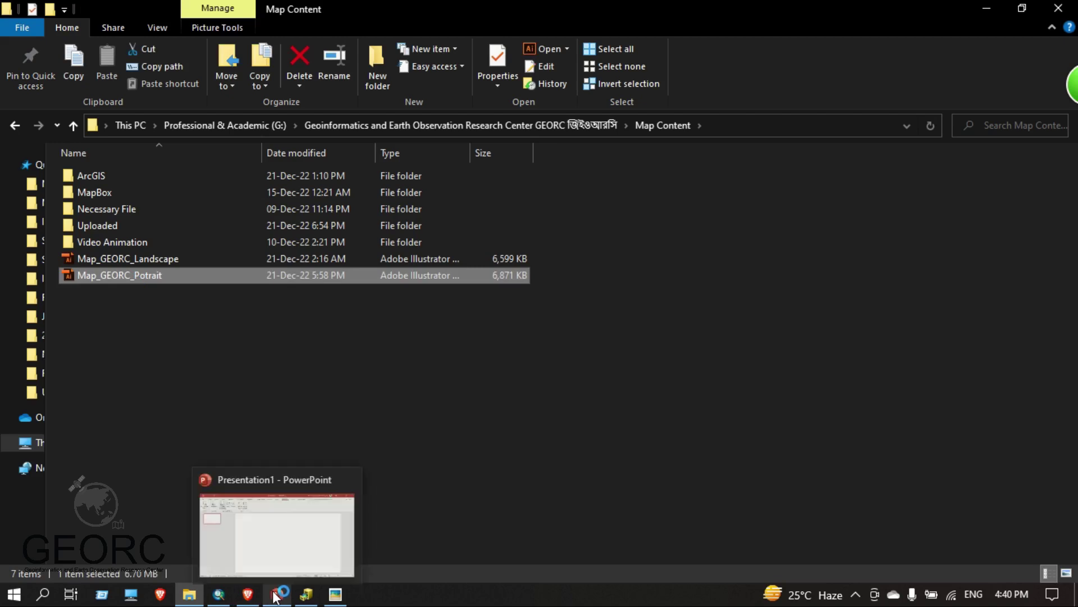
Switch between ArcMap and the loading Illustrator to check the progress of the 500 dpi export.
click(216, 598)
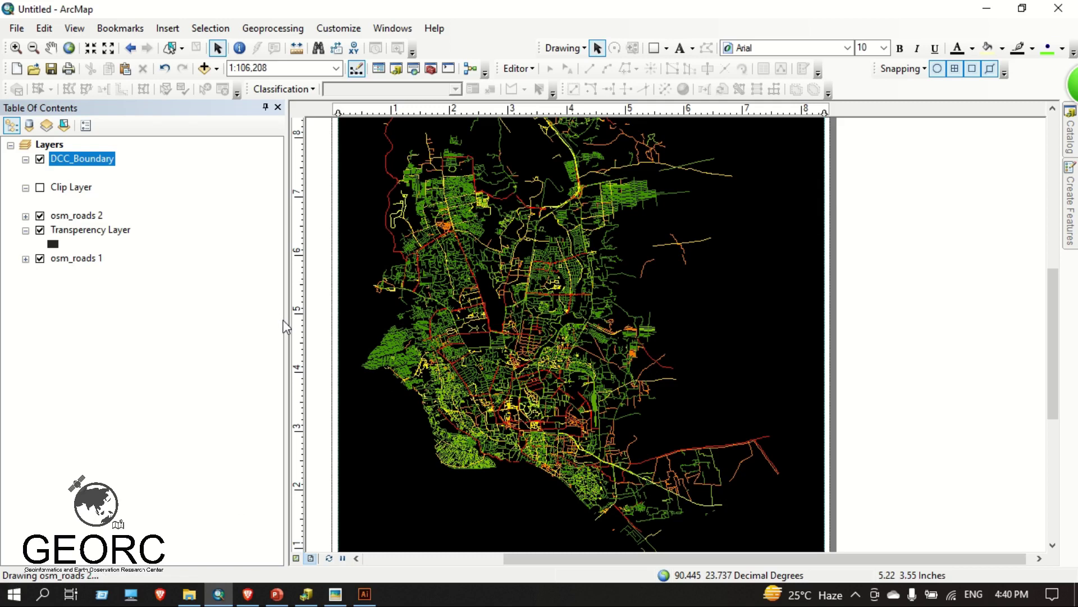
click(373, 597)
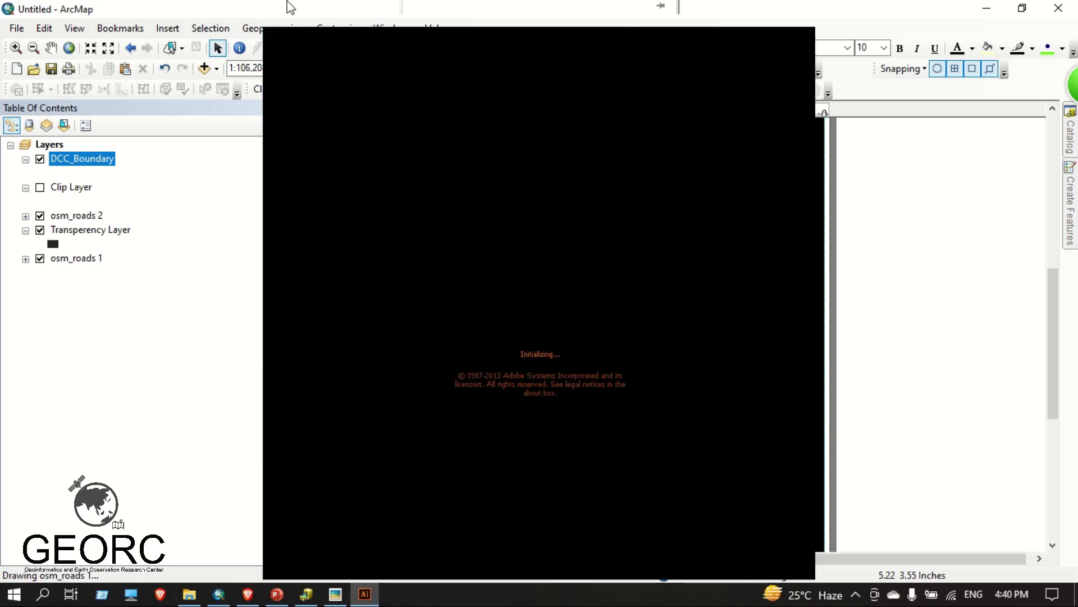
click(292, 8)
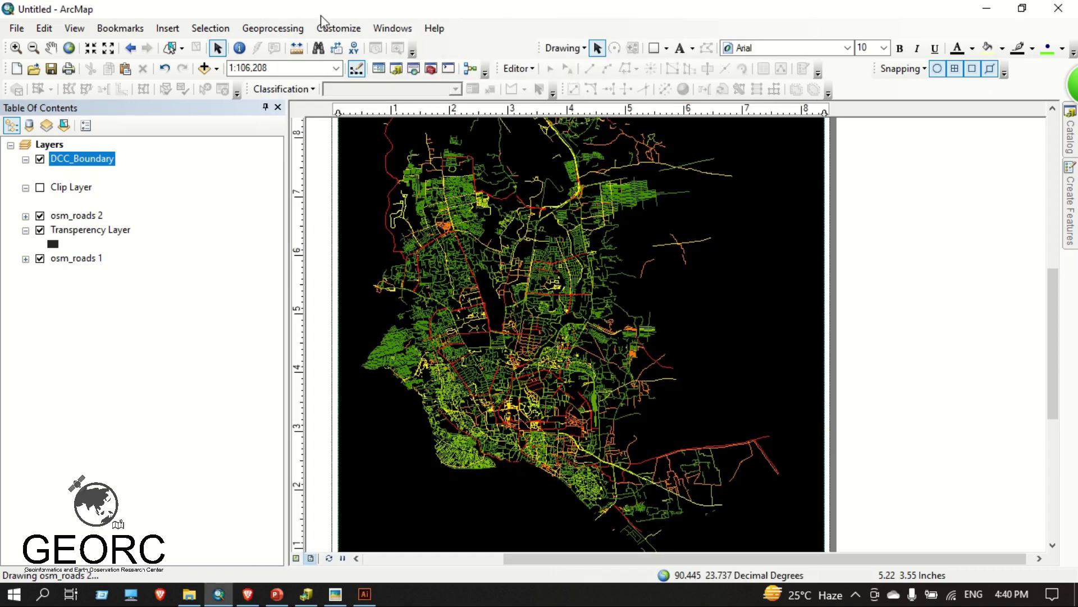
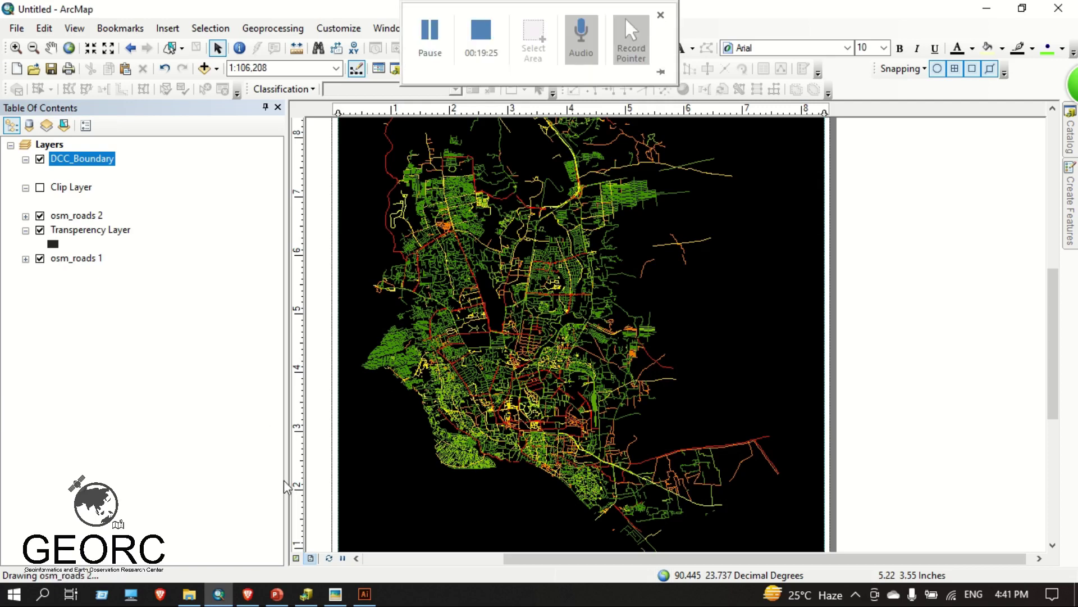
click(219, 594)
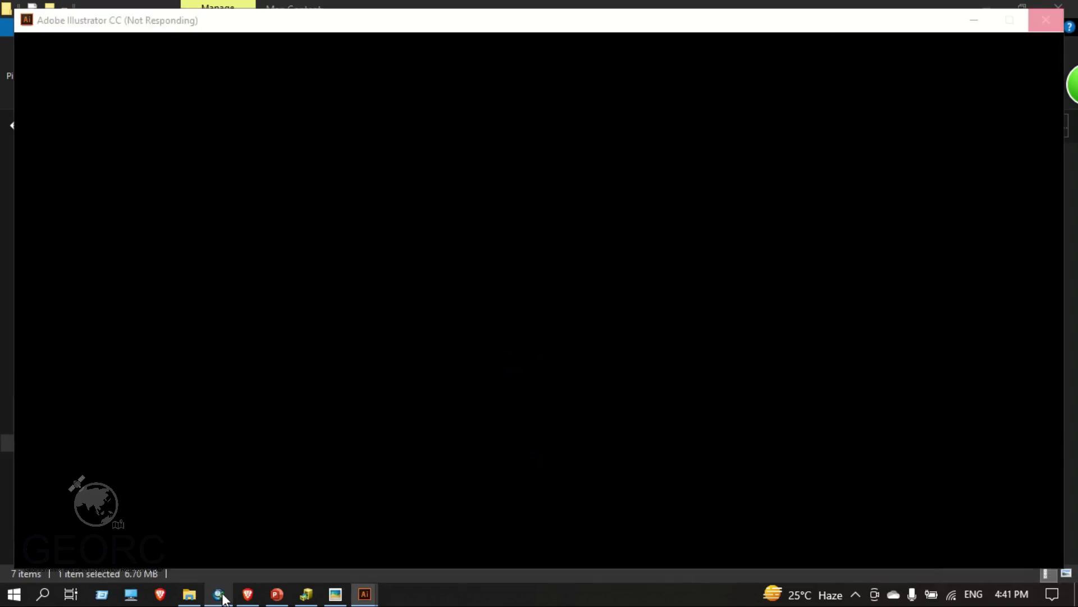
click(219, 594)
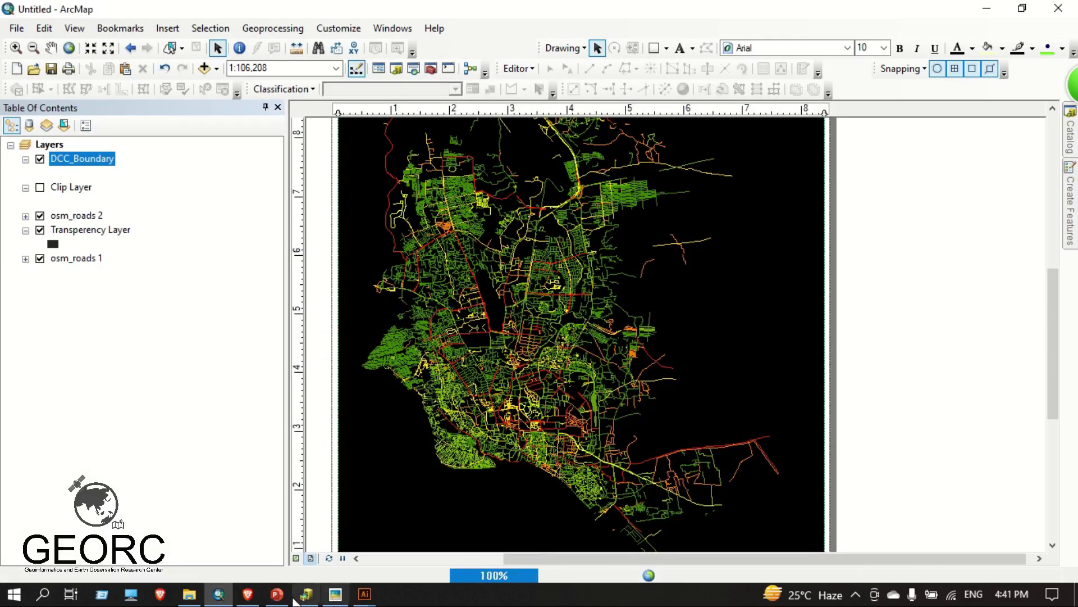
Switch to File Explorer and open ArcGIS > Road Network Project > 3_DCC Road Network to check the re-exported file.
click(190, 595)
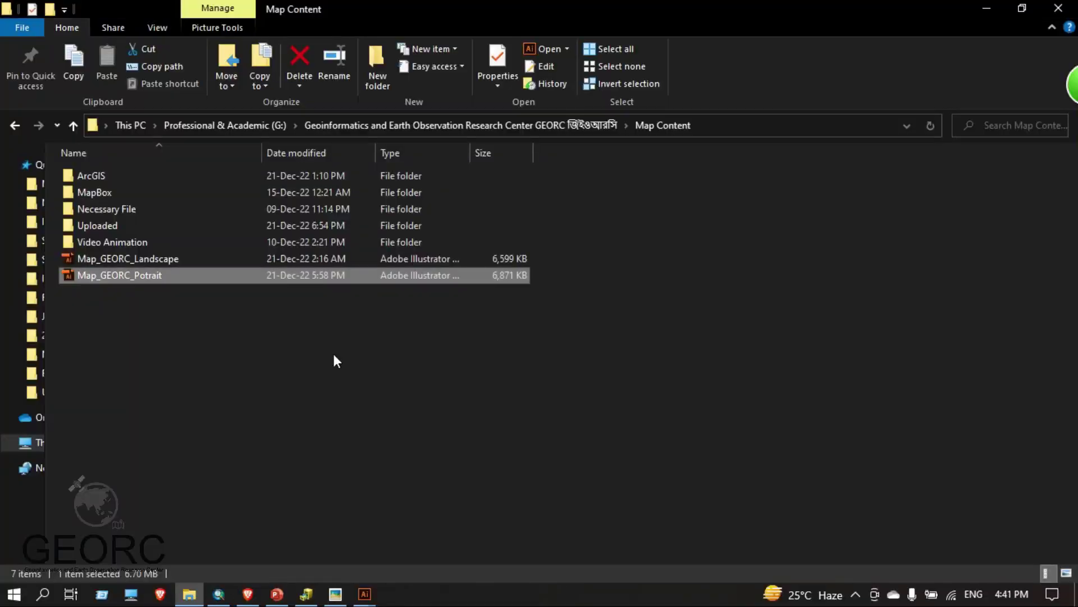
double_click(101, 177)
double_click(102, 178)
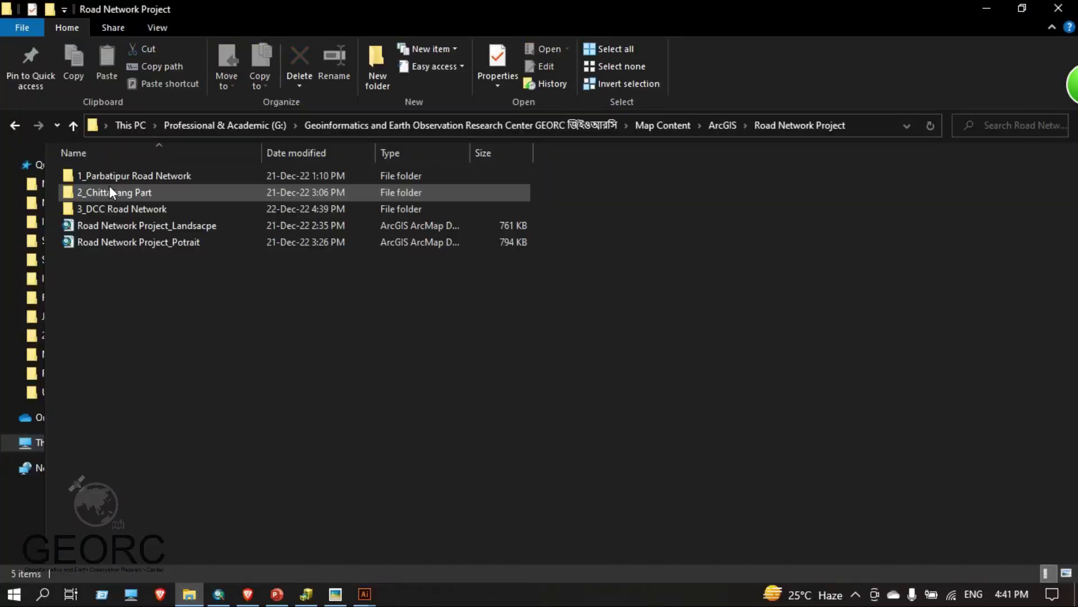
double_click(134, 207)
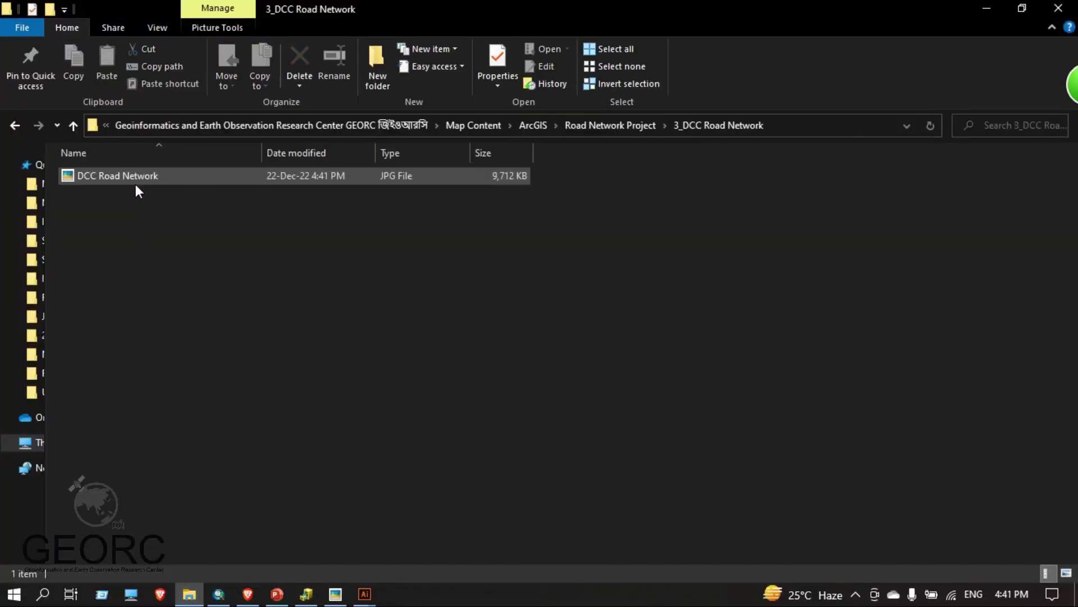
Open the re-exported DCC Road Network image and examine the sharpness of its roads and boundary from close-up to the full map.
click(136, 184)
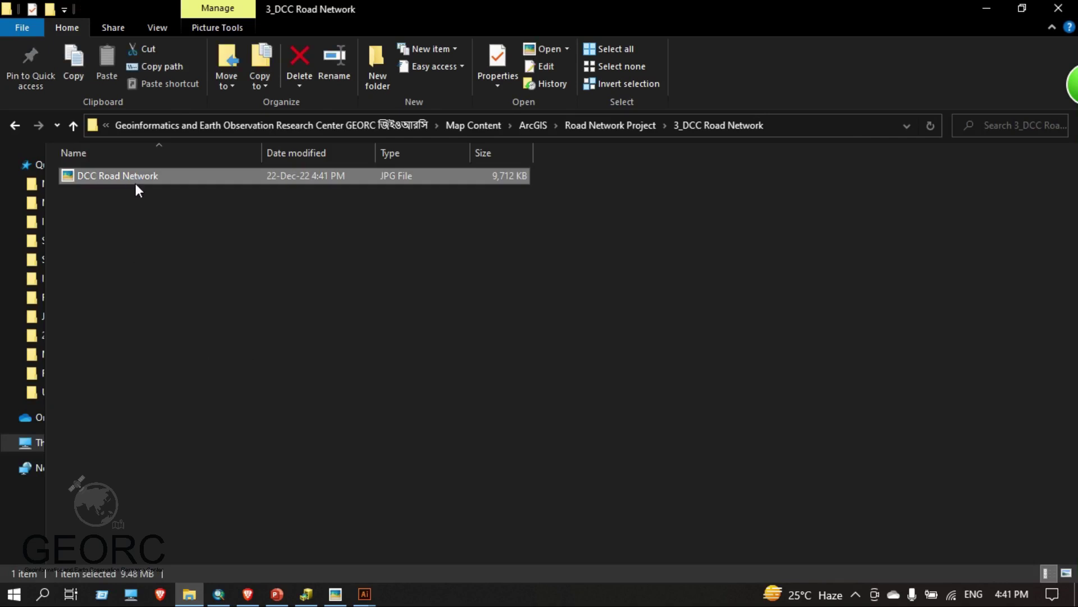
double_click(135, 183)
scroll(432, 351, down, 2)
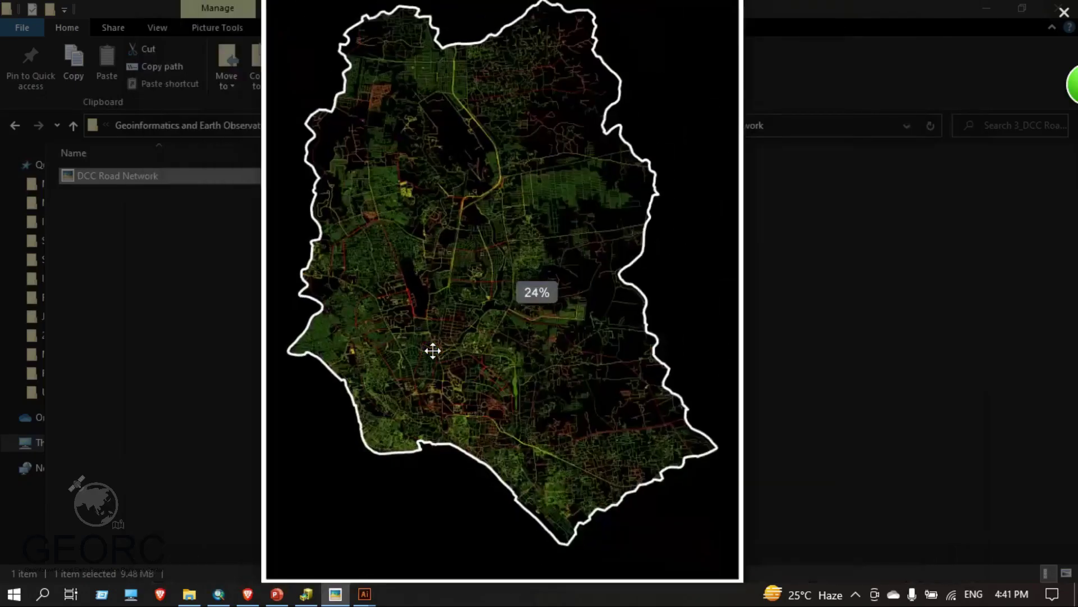
scroll(429, 403, up, 6)
scroll(427, 402, up, 5)
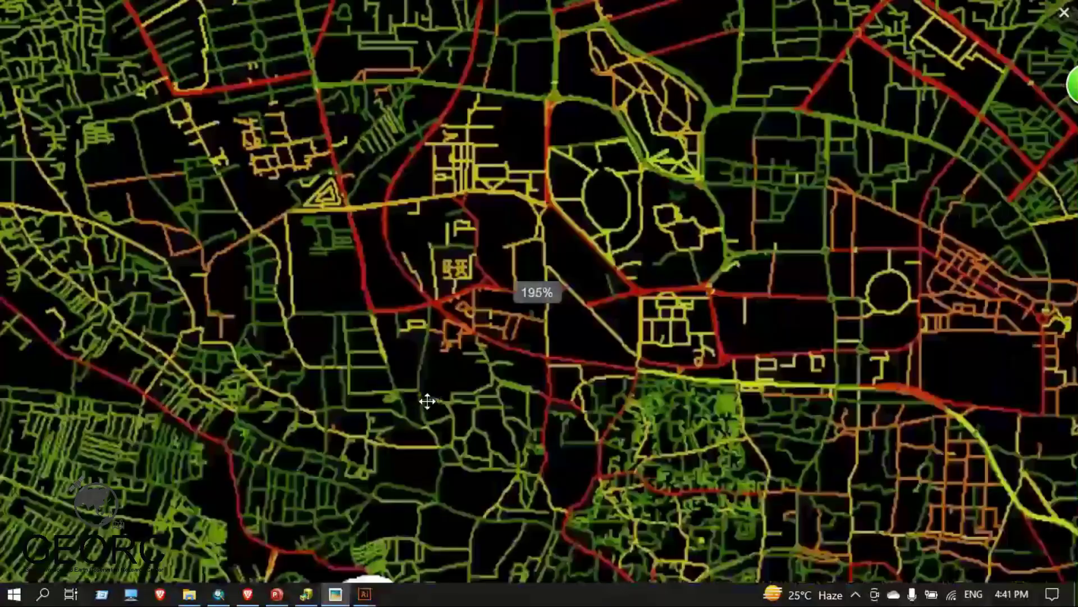
key(Escape)
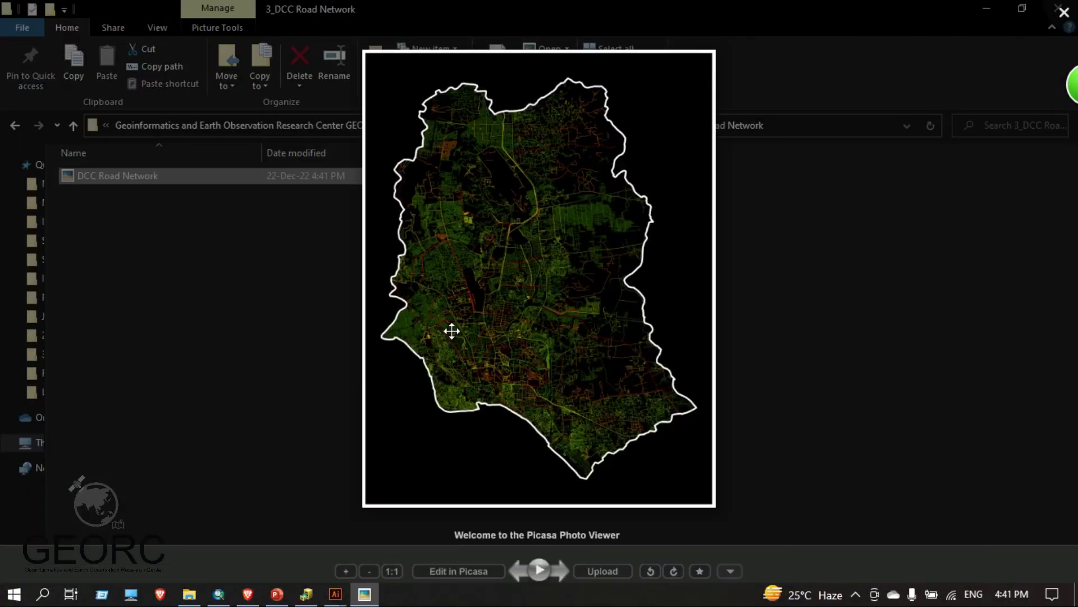
scroll(475, 335, up, 2)
scroll(475, 335, up, 3)
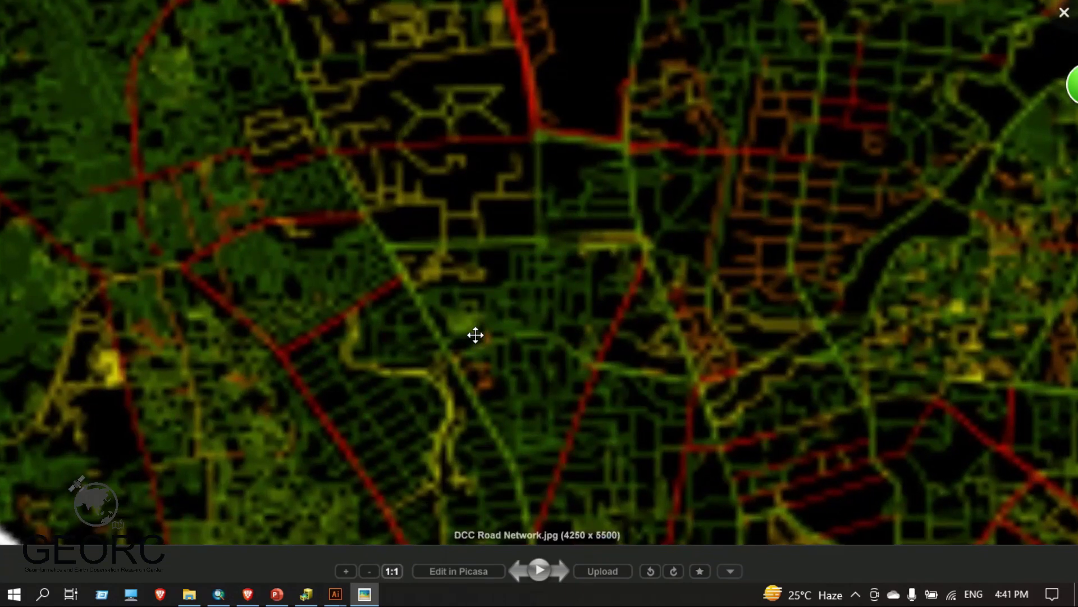
scroll(476, 334, down, 3)
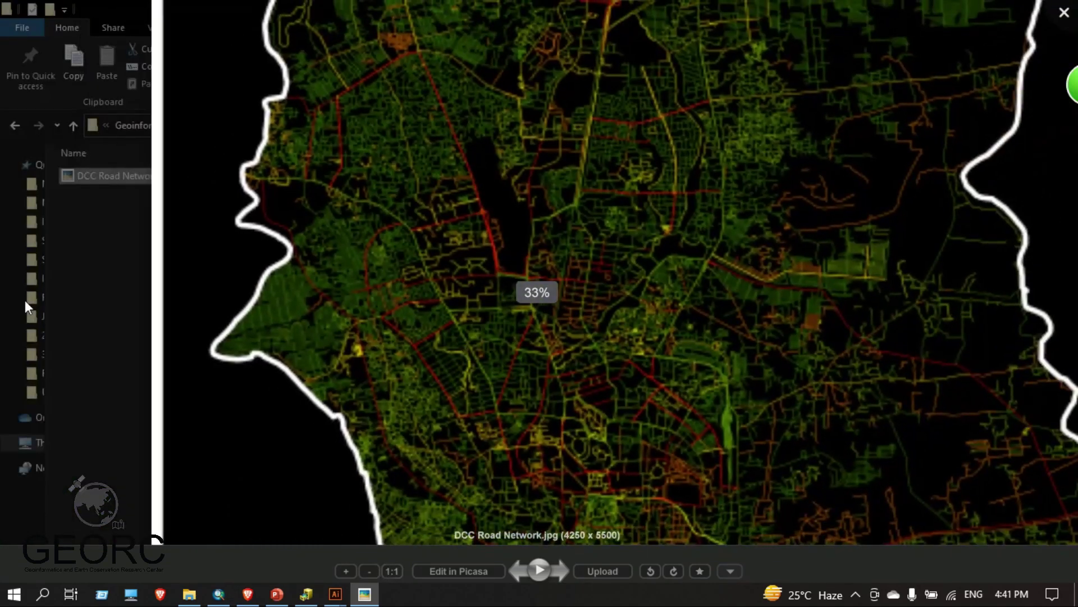
click(25, 300)
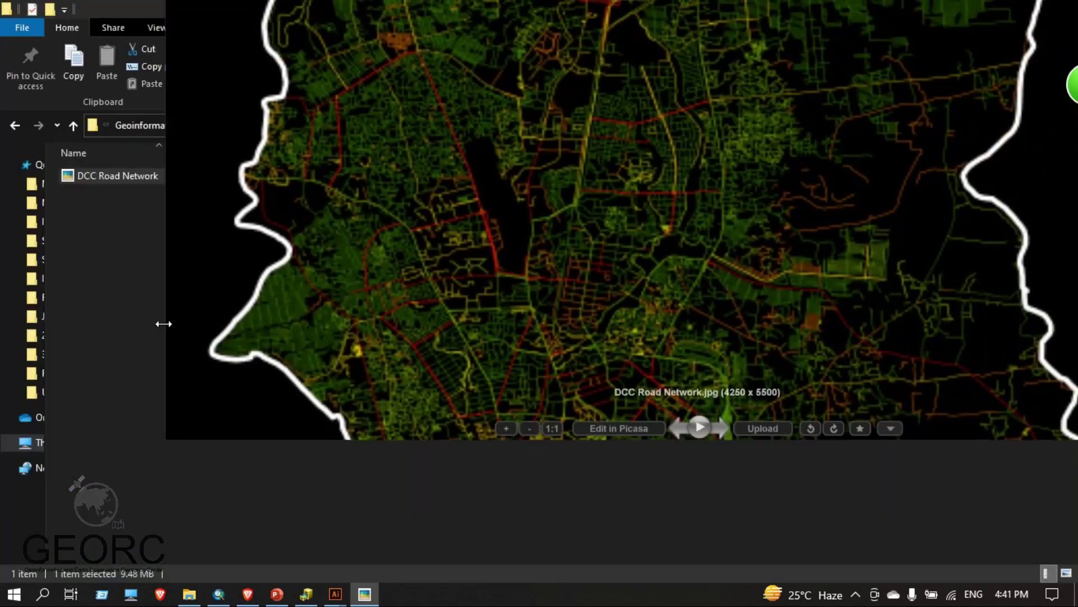
scroll(375, 305, up, 6)
scroll(624, 272, down, 5)
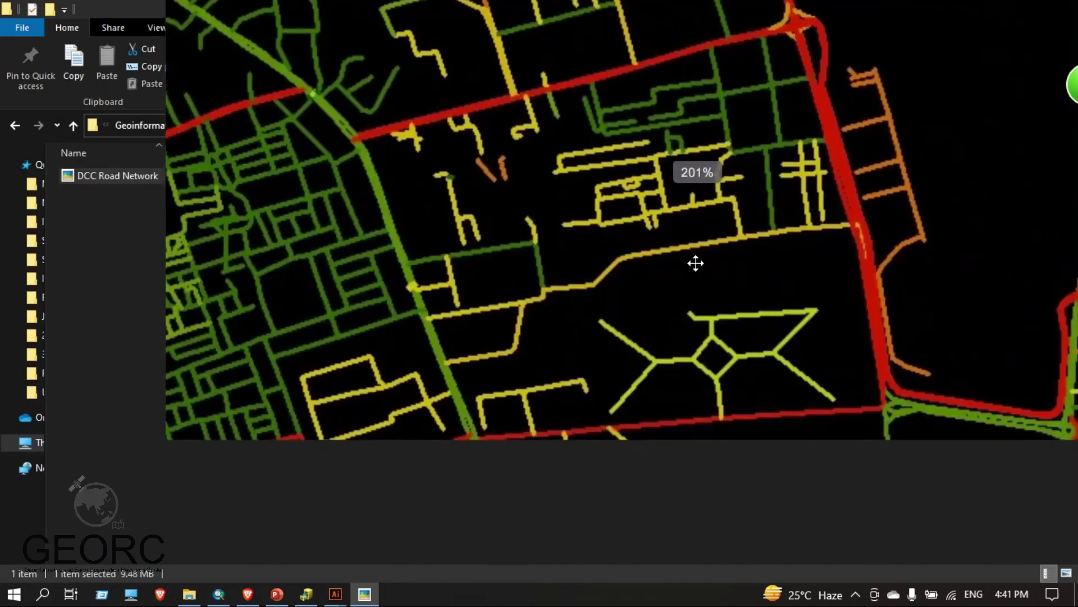
scroll(592, 255, down, 4)
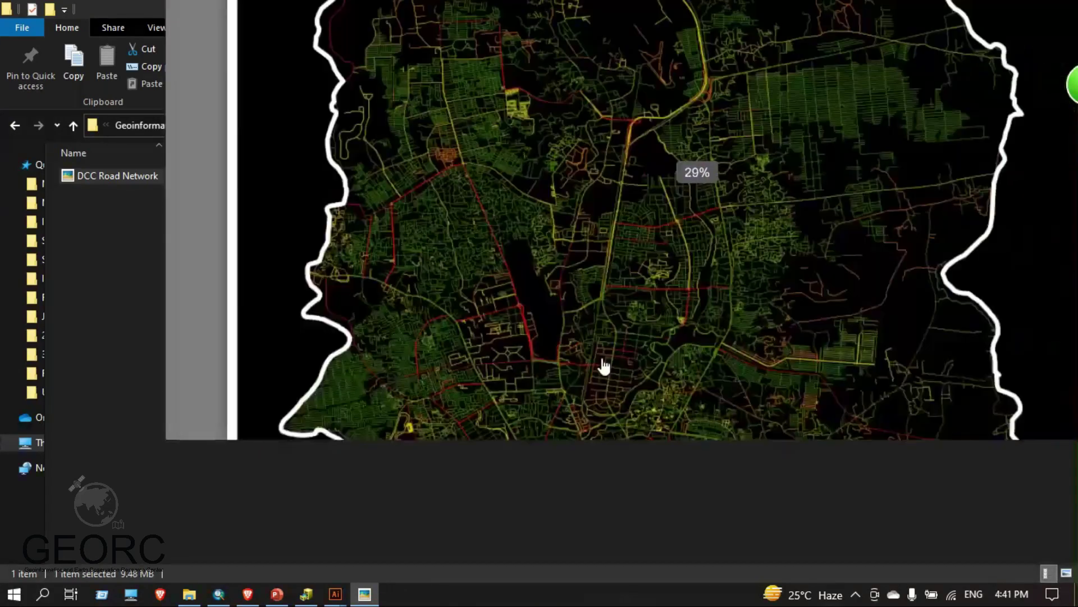
scroll(522, 245, down, 1)
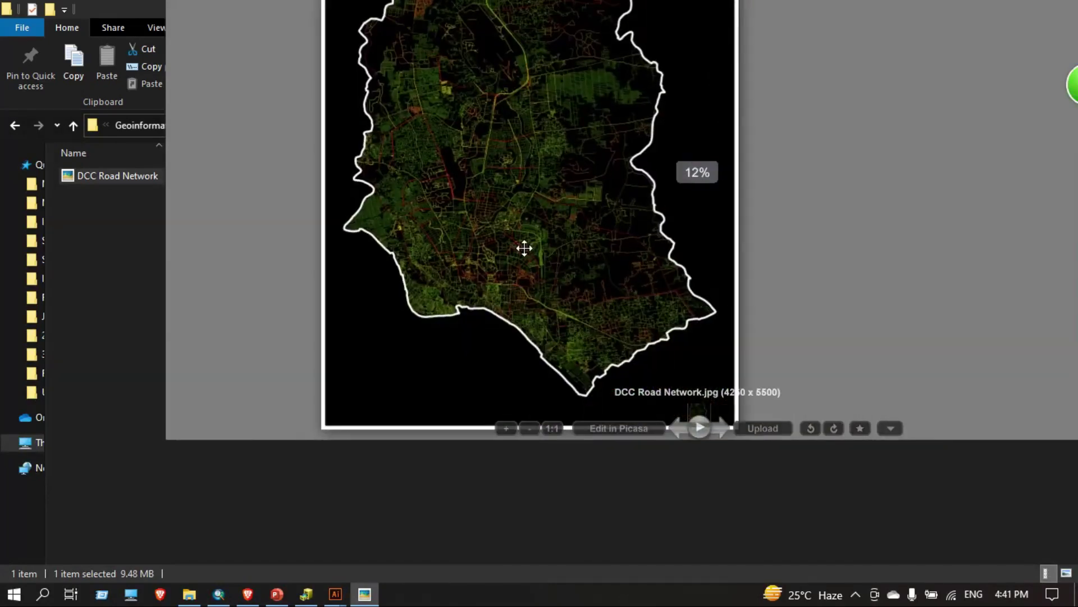